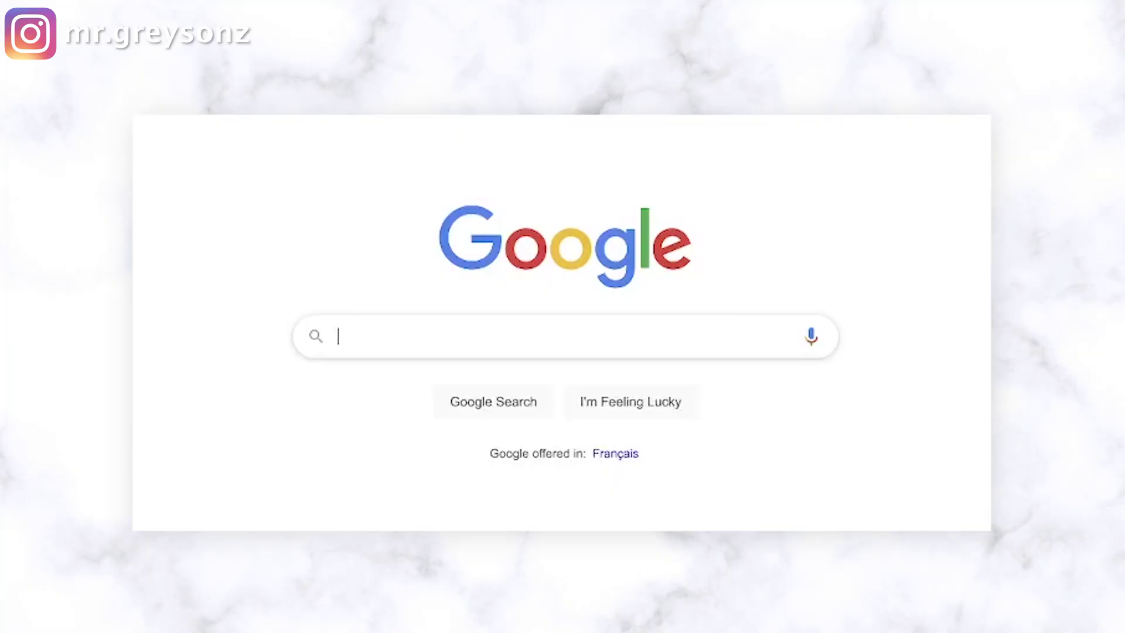
# - Search Google for 'Premiere Pro 2022新手教程'
pyautogui.write('Premiere Pro 2022x新手教程')
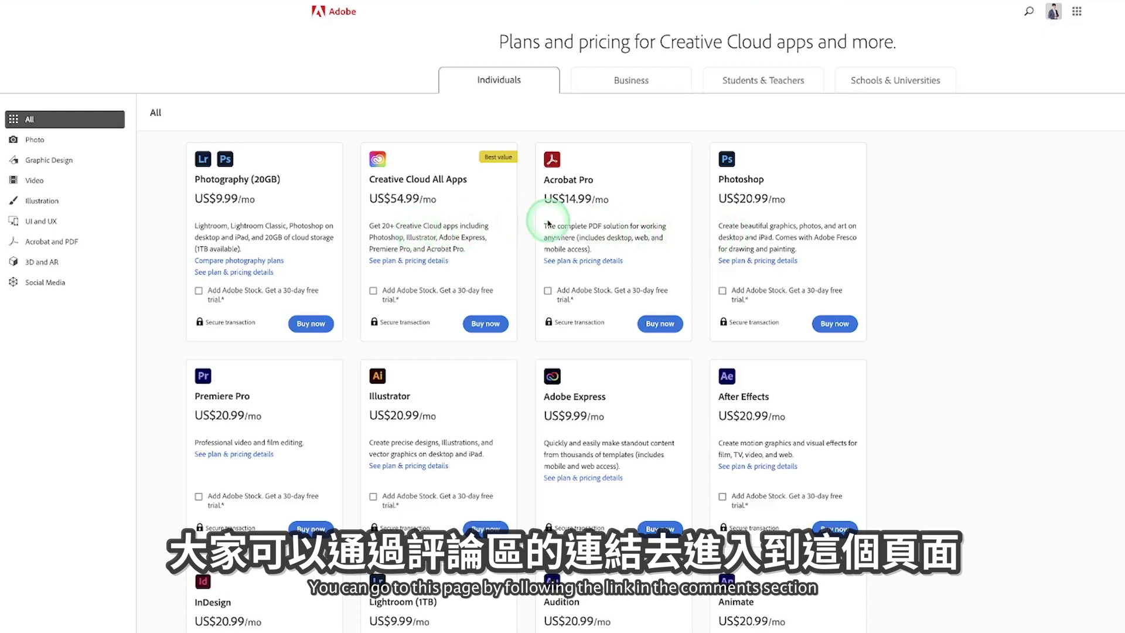
pyautogui.scroll(-1, 603, 258)
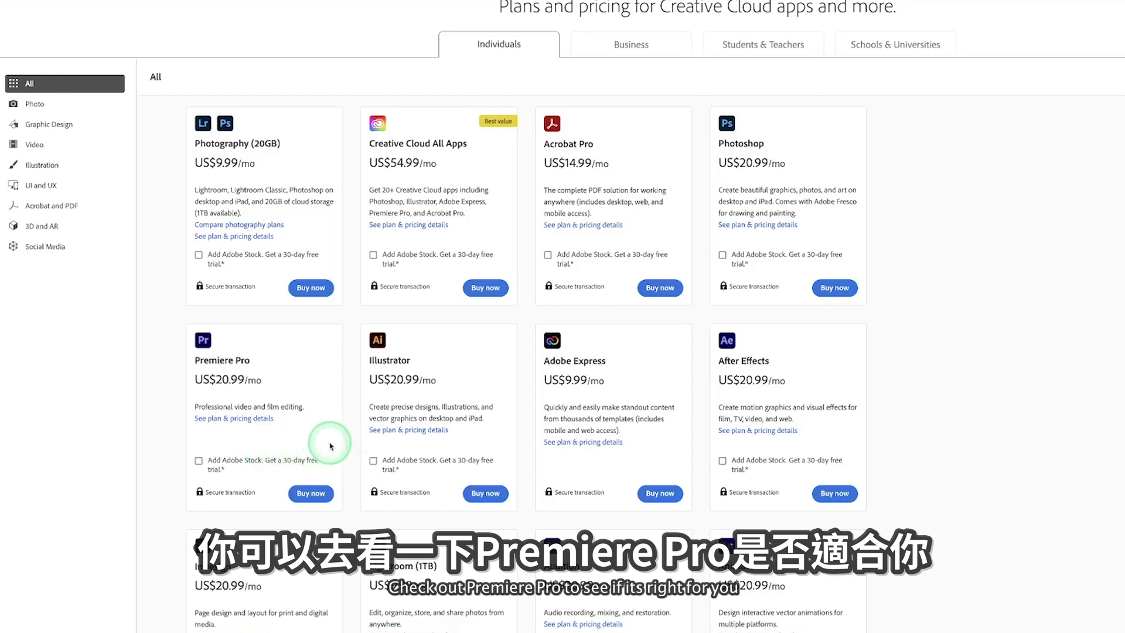
pyautogui.scroll(1, 442, 276)
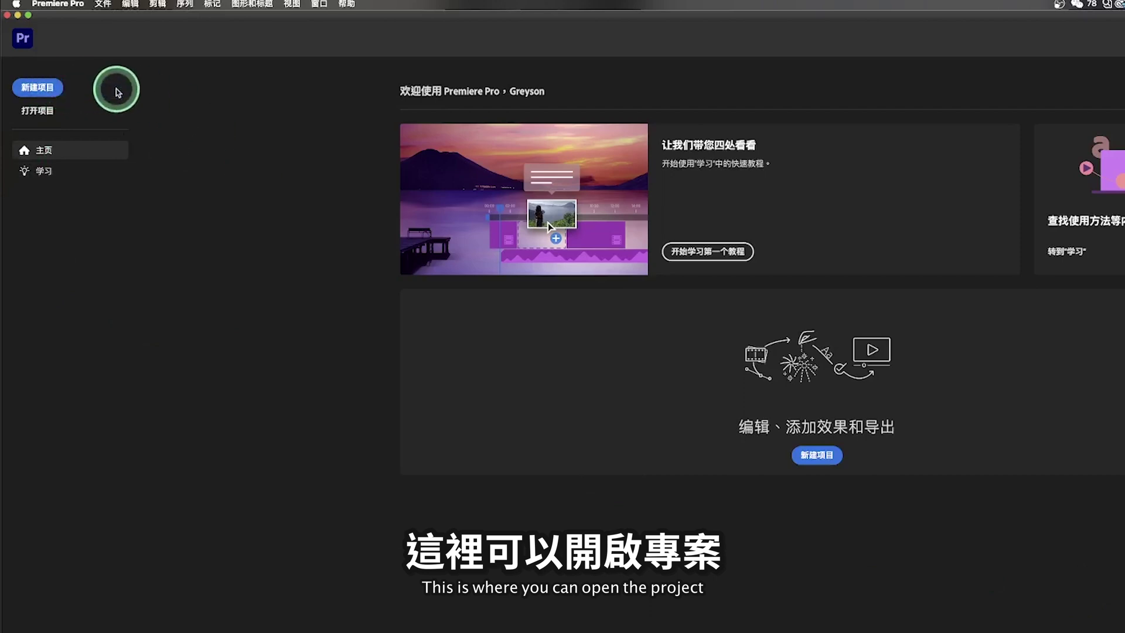
# - From the Home screen, try opening an existing project, then start a new project instead
pyautogui.click(51, 113)
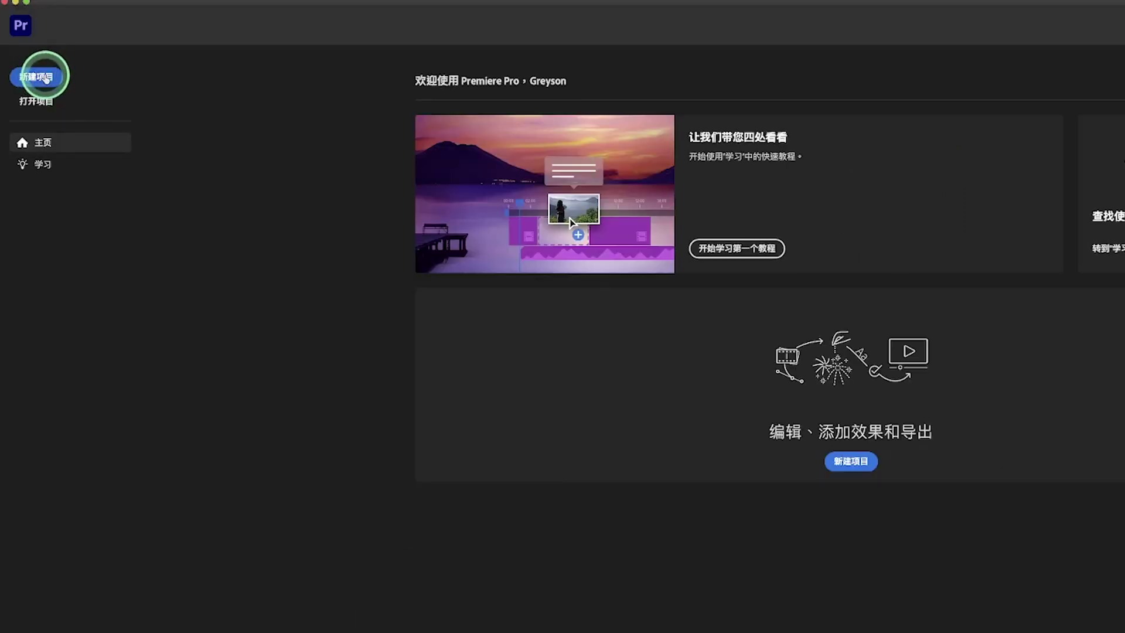
pyautogui.click(46, 78)
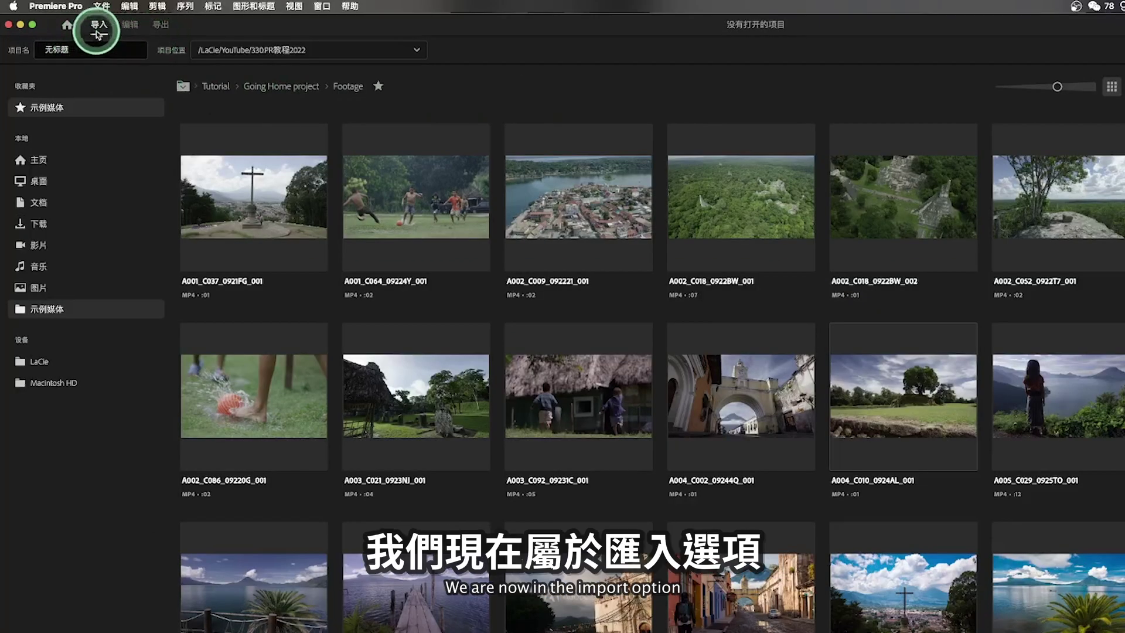
# - Name the new project 'PR教程' and create it
pyautogui.click(85, 50)
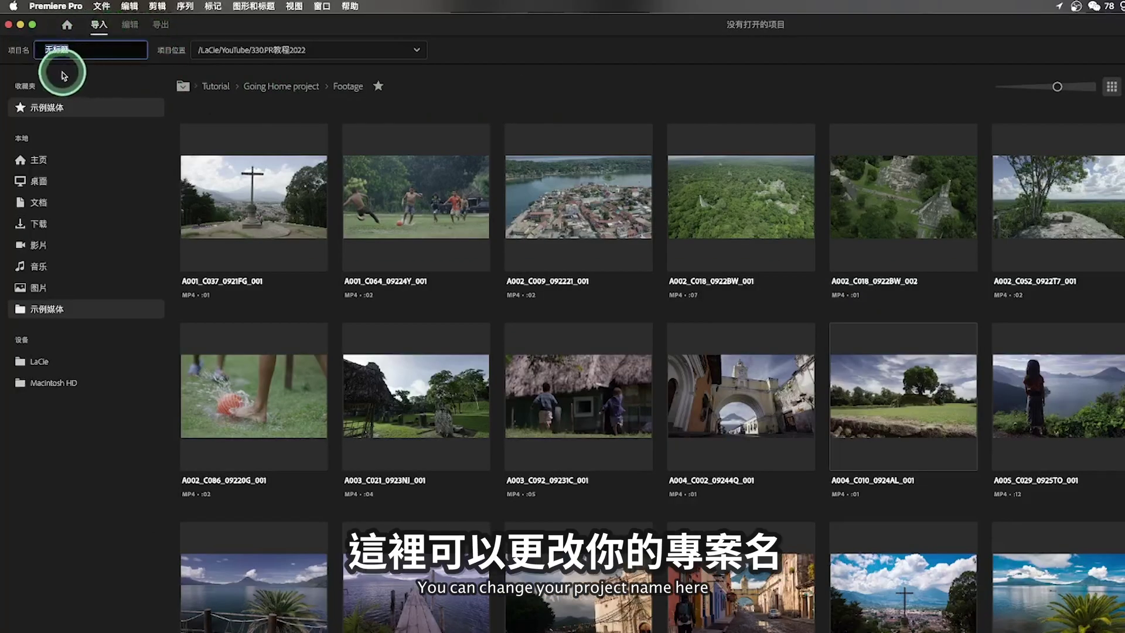
pyautogui.write('PR教程')
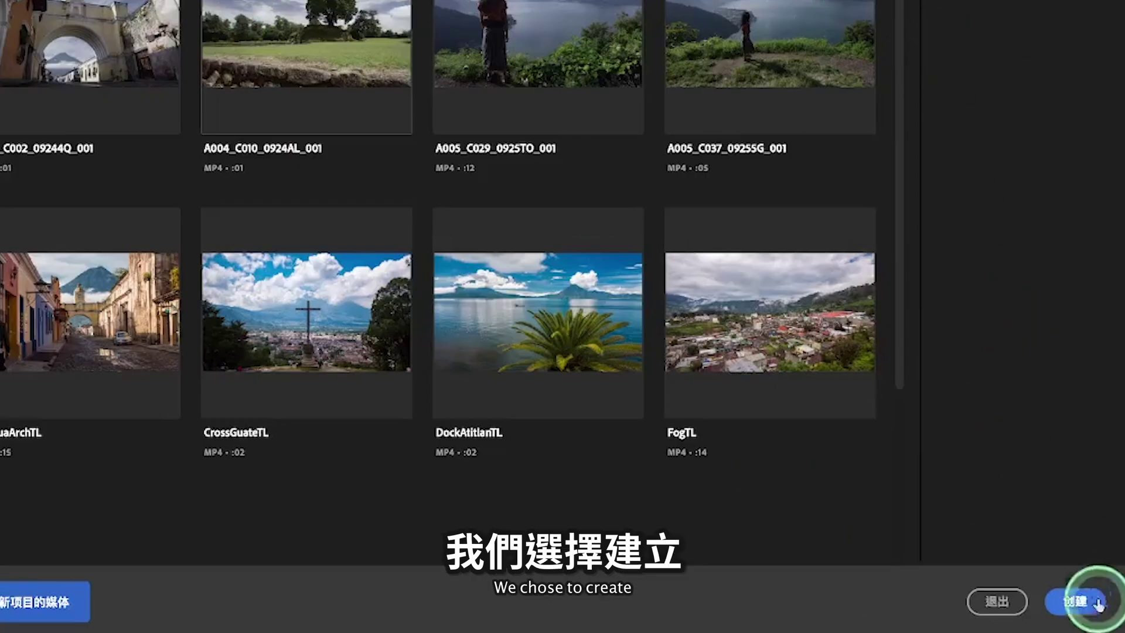
pyautogui.click(1073, 602)
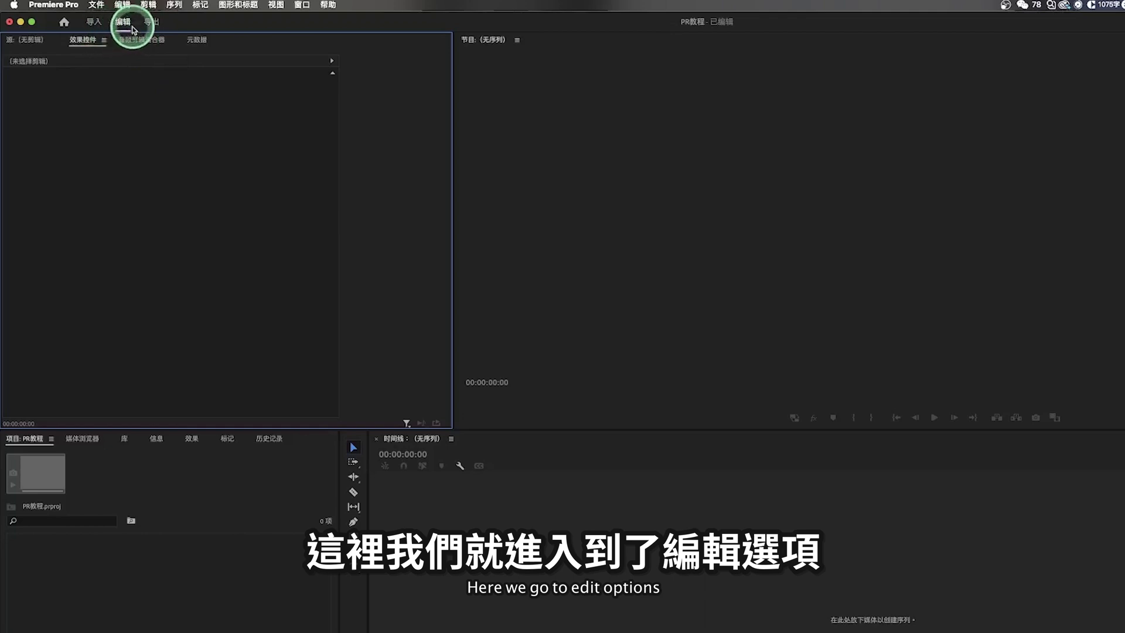
pyautogui.click(95, 24)
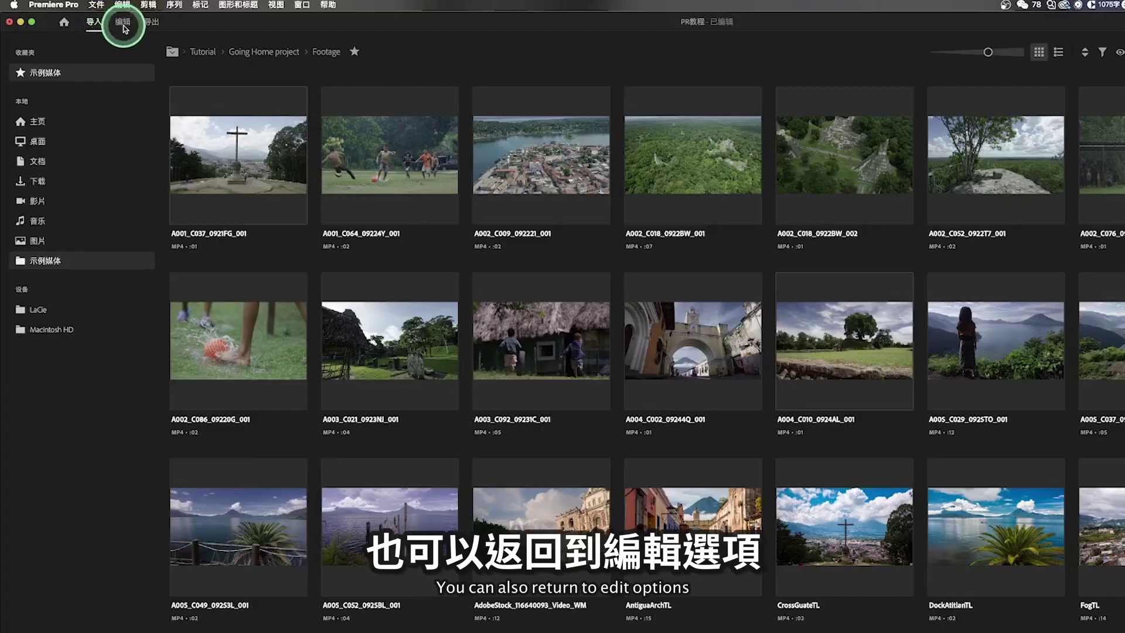
pyautogui.click(123, 27)
pyautogui.click(210, 175)
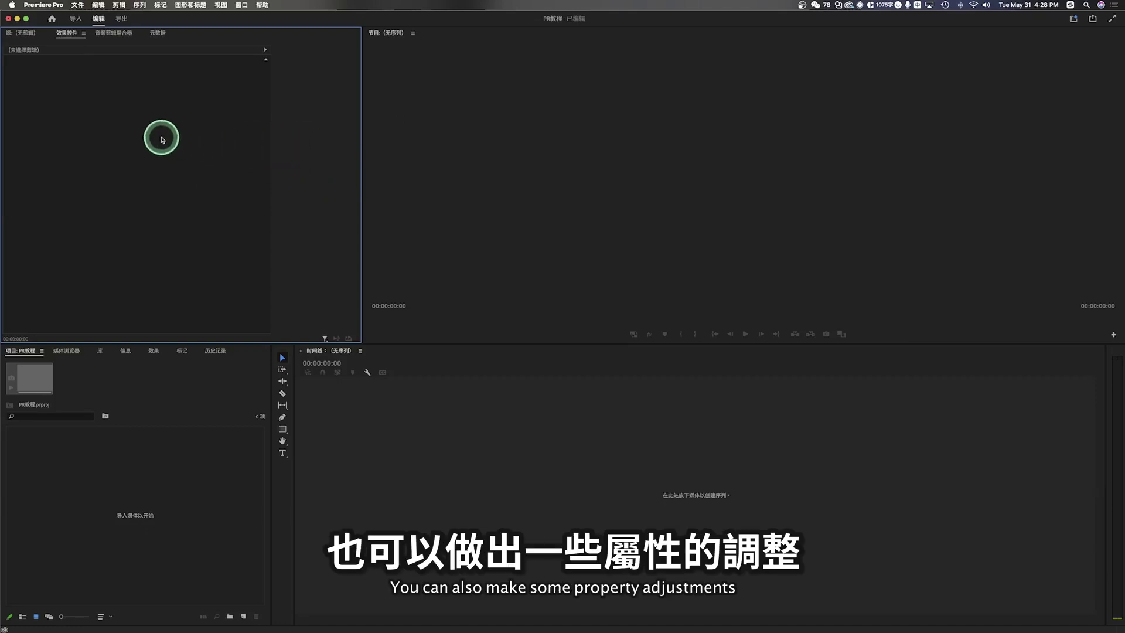
pyautogui.click(515, 142)
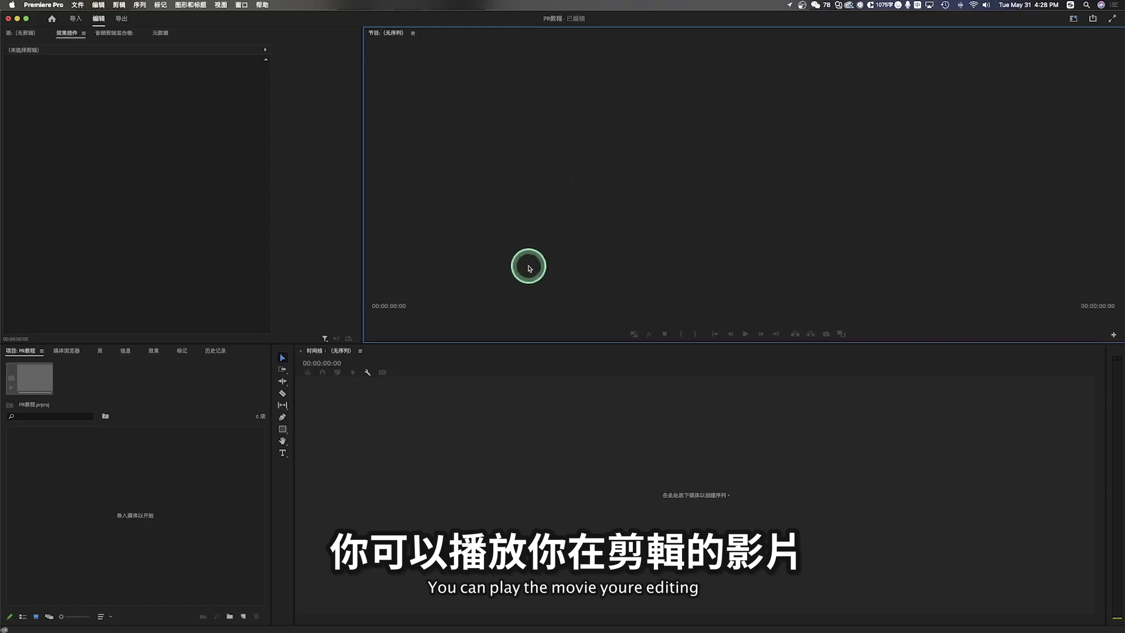
pyautogui.click(547, 419)
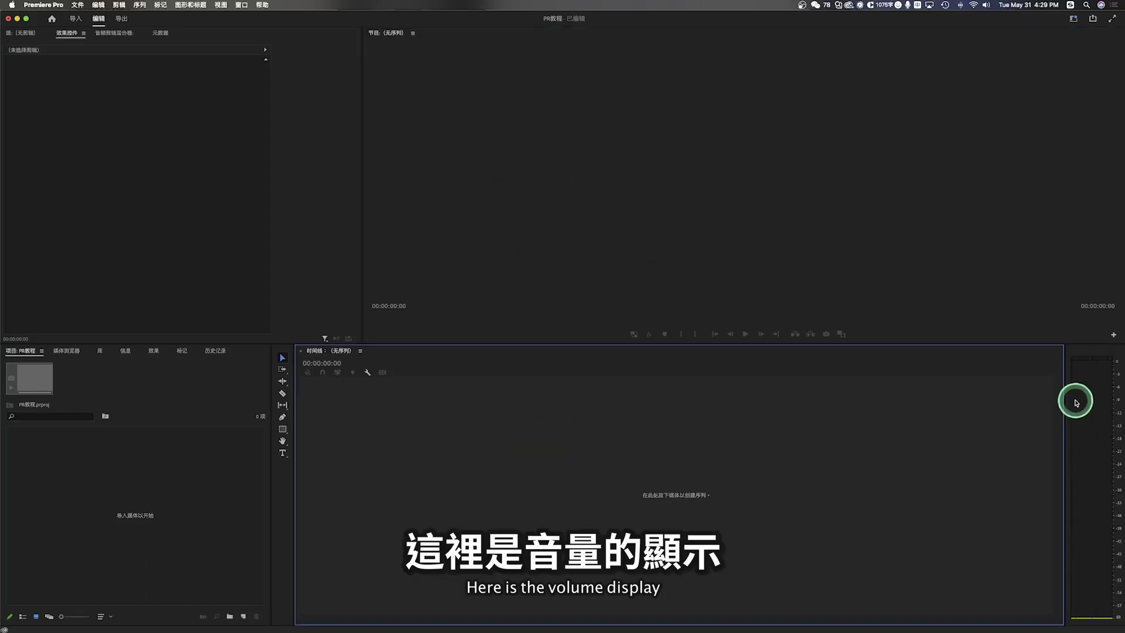
pyautogui.click(111, 496)
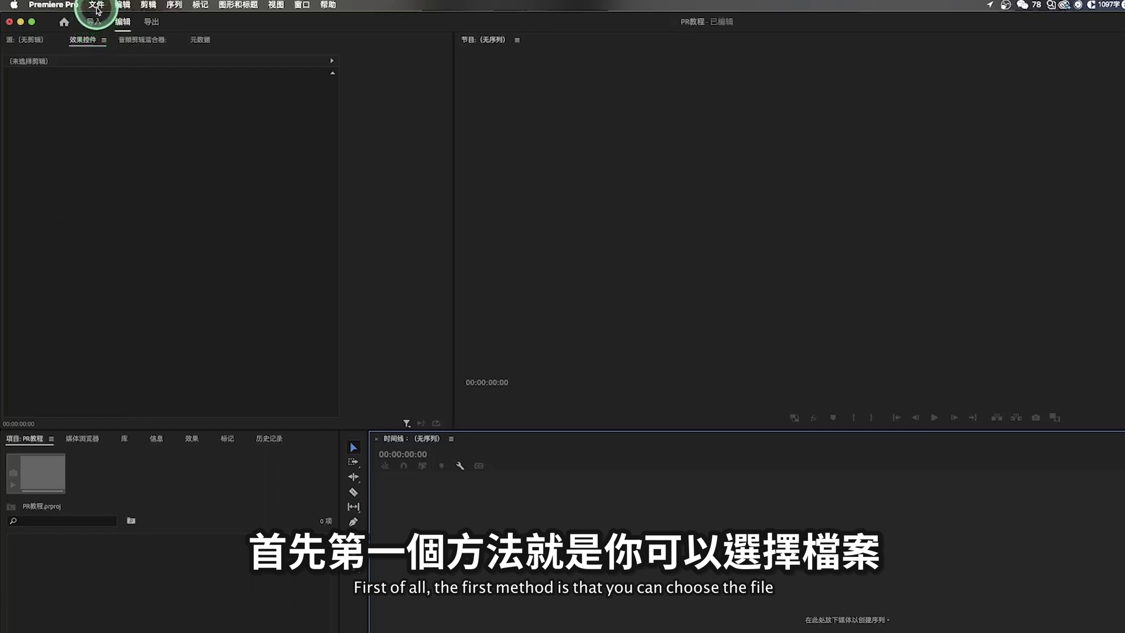
# - Import the MP3 track, C0360.MP4, the Pexels video and the Pexels JPG into the Project panel
pyautogui.click(96, 8)
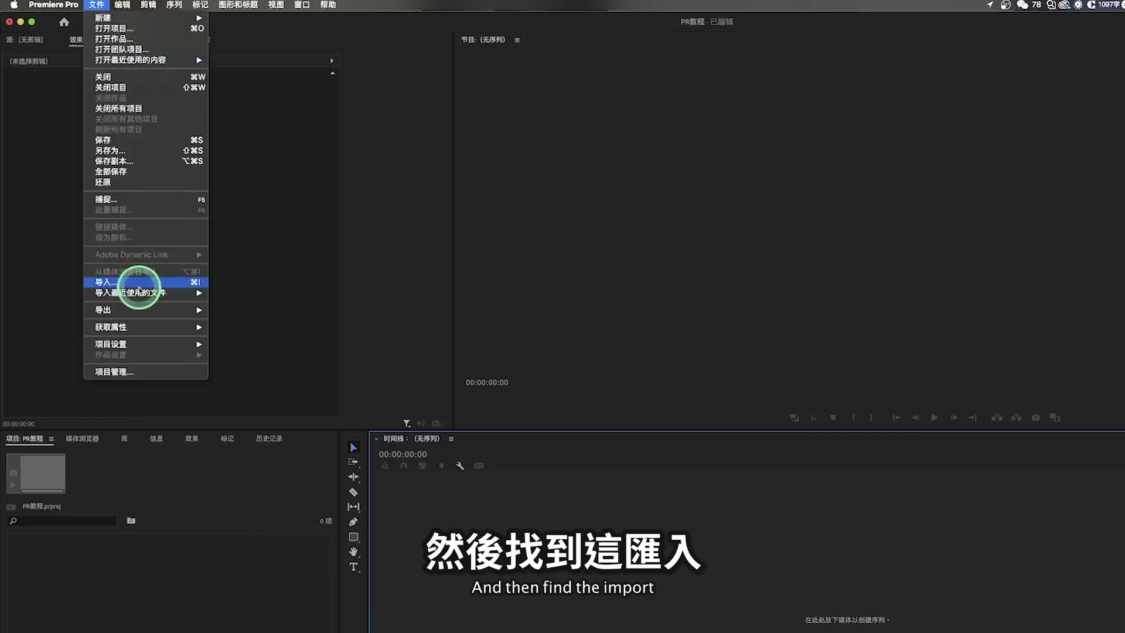
pyautogui.click(139, 286)
pyautogui.moveTo(728, 211); pyautogui.dragTo(710, 160)
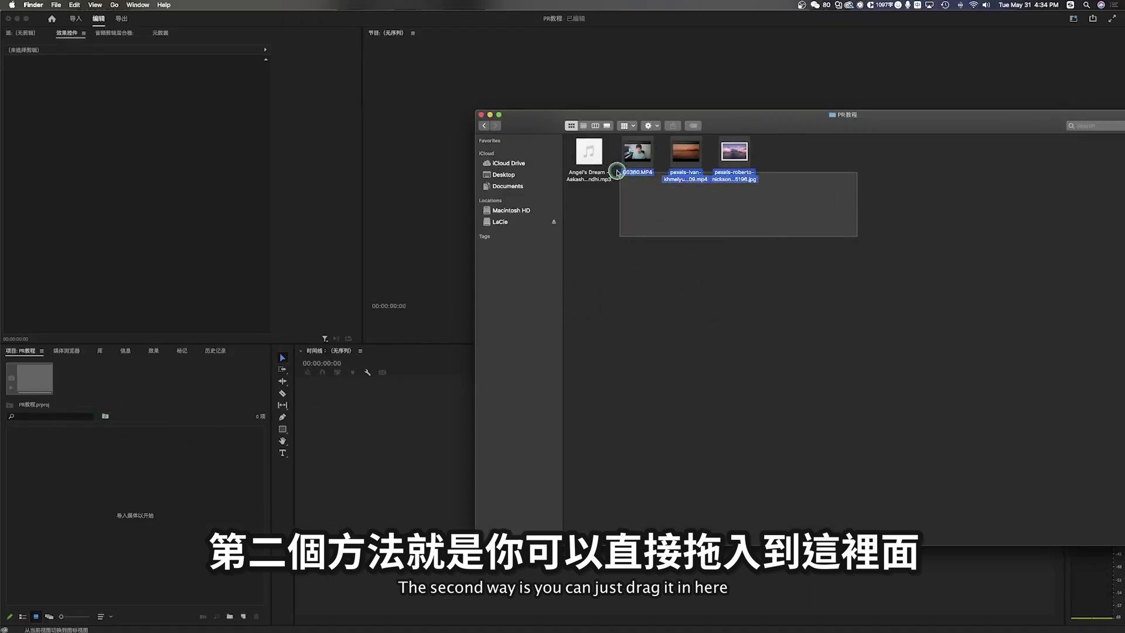
pyautogui.moveTo(852, 237)
pyautogui.mouseDown()
pyautogui.moveTo(585, 155)
pyautogui.moveTo(205, 453)
pyautogui.moveTo(143, 480)
pyautogui.mouseUp()
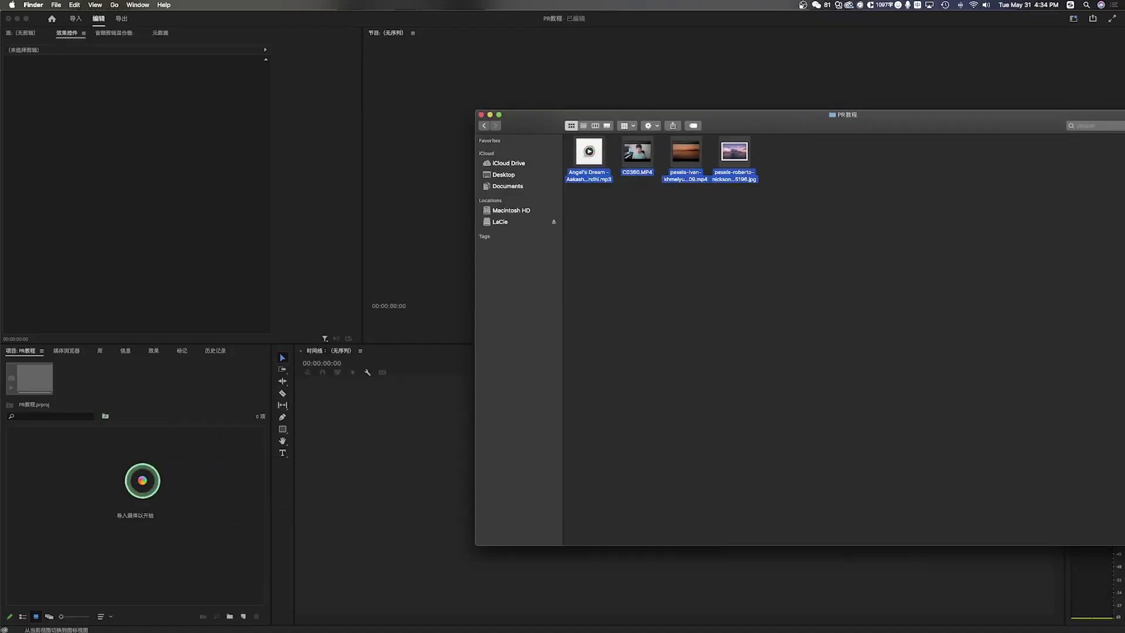
pyautogui.click(153, 526)
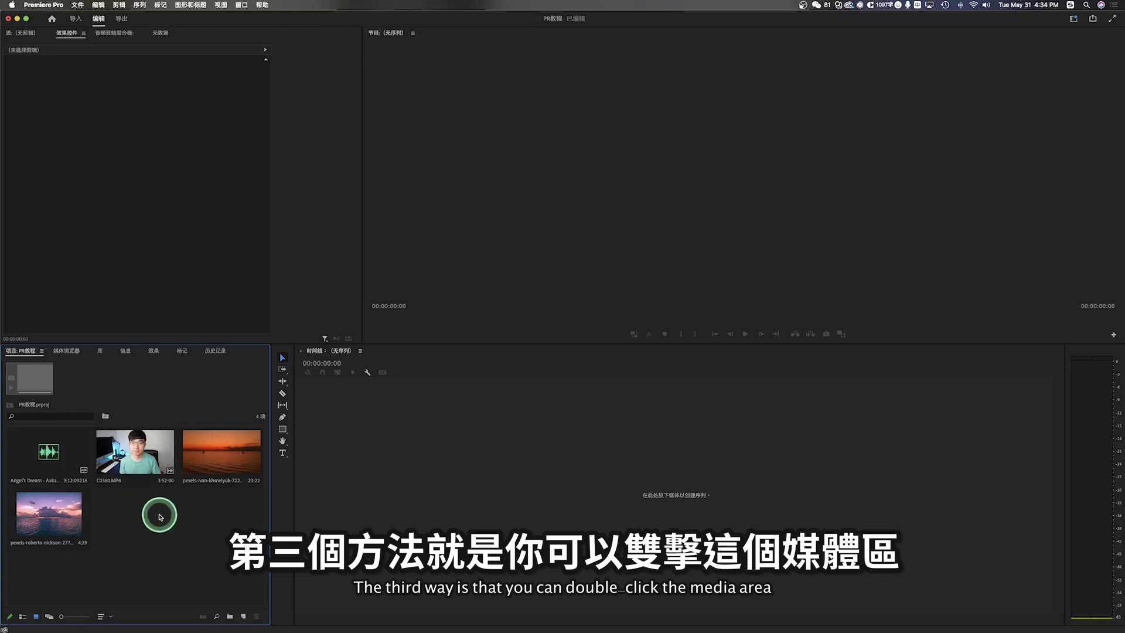
# - Reopen the Import dialog from the Project panel, cancel it, and select C0360.MP4
pyautogui.doubleClick(169, 527)
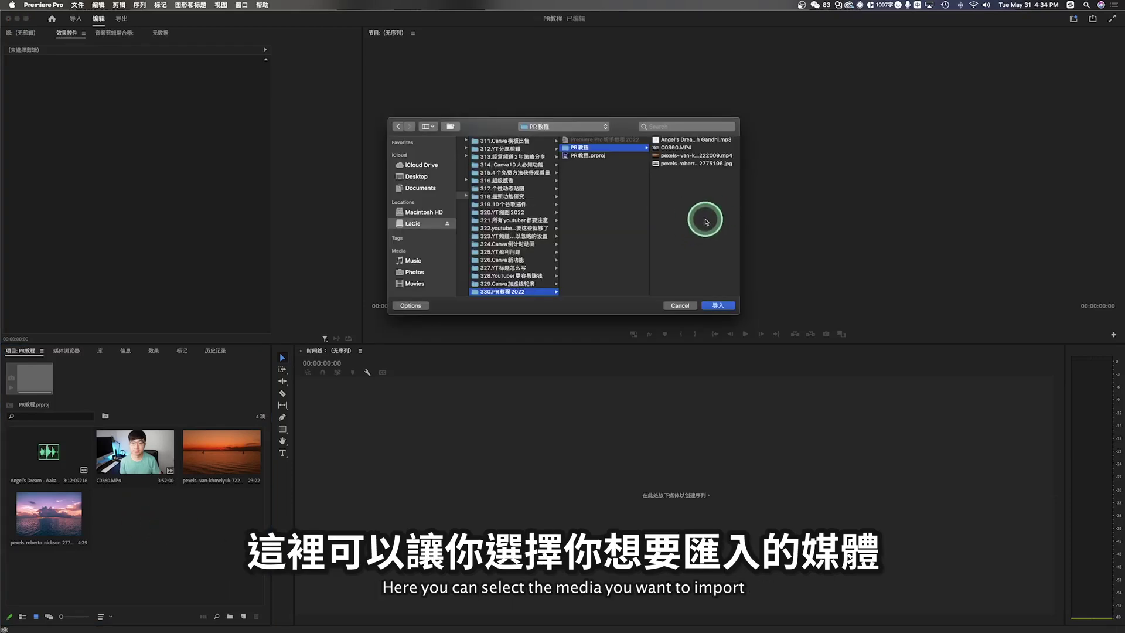
pyautogui.press('Escape')
pyautogui.click(127, 483)
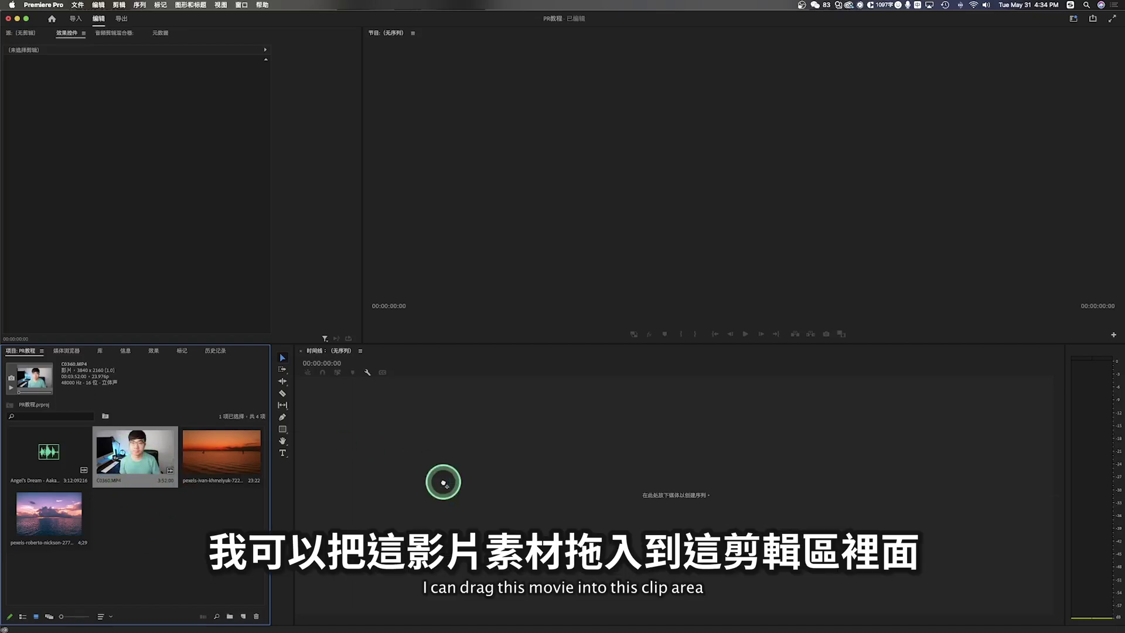
# - Create a C0360 sequence from C0360.MP4, save the project, and adjust the timeline zoom
pyautogui.moveTo(442, 482); pyautogui.dragTo(555, 523)
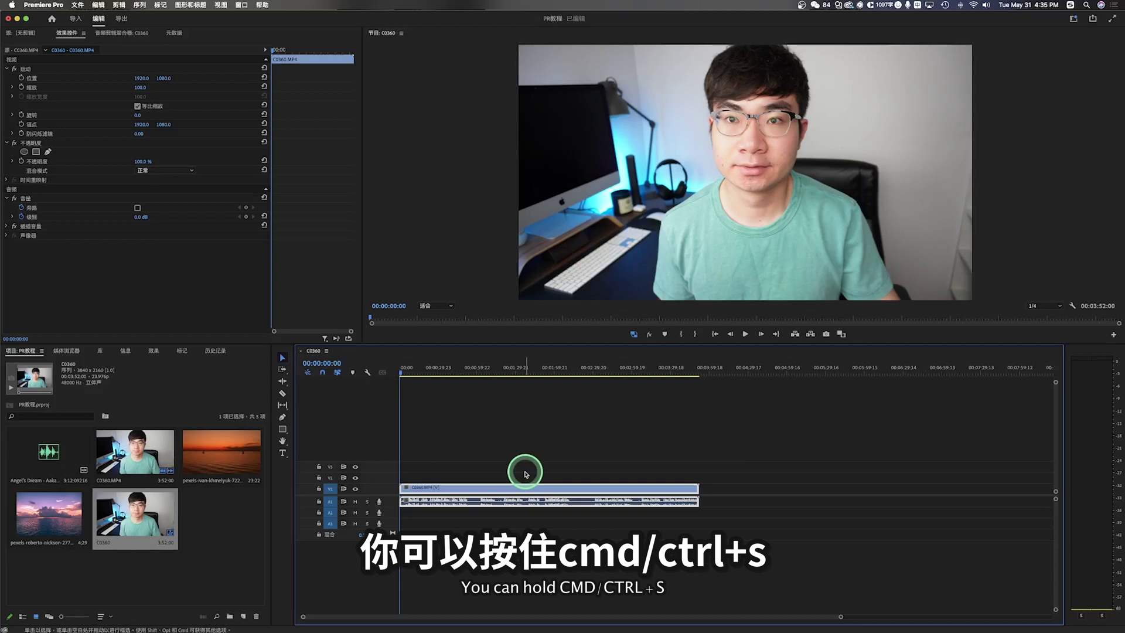
pyautogui.hotkey('ctrl', 's')
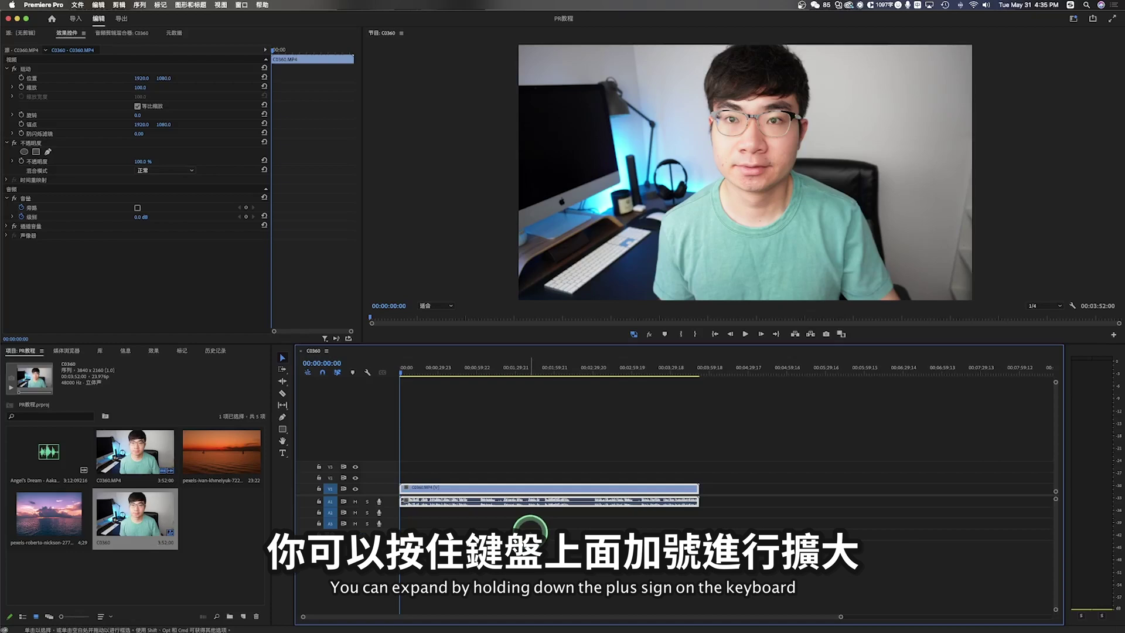
pyautogui.press('=')
pyautogui.press('=')
pyautogui.press('-')
pyautogui.press('-')
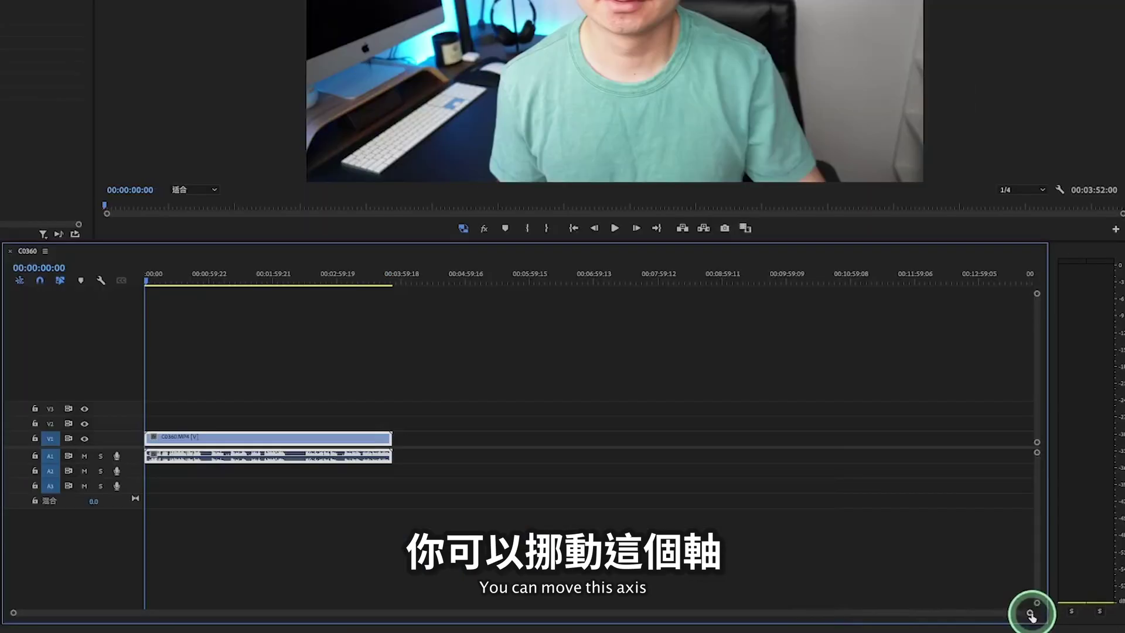
pyautogui.moveTo(1030, 614); pyautogui.dragTo(921, 612)
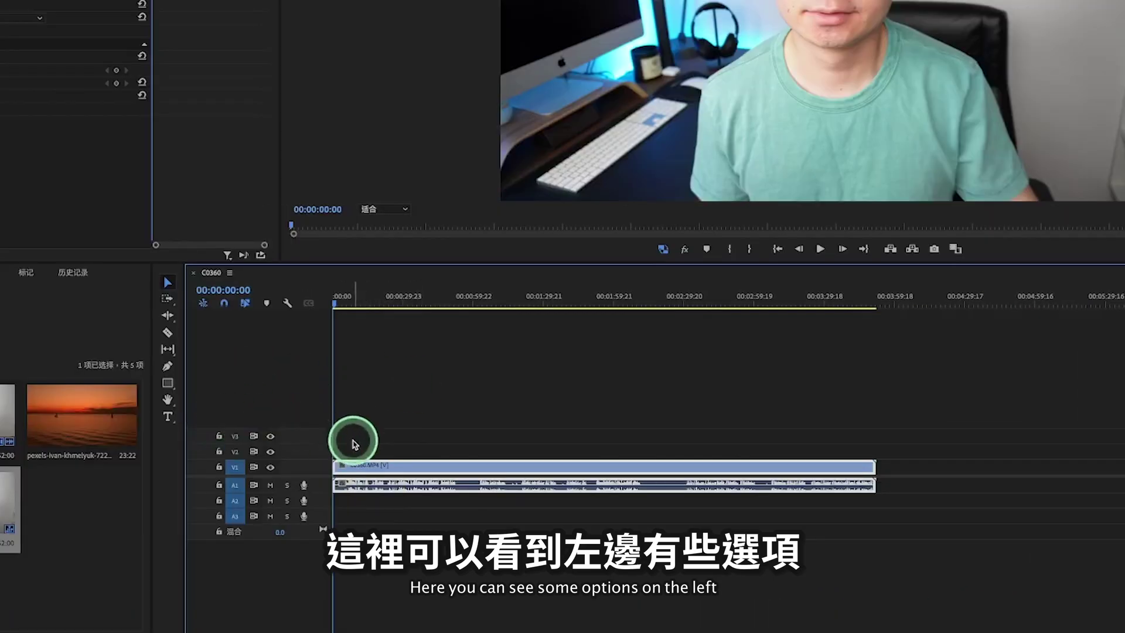
pyautogui.click(219, 468)
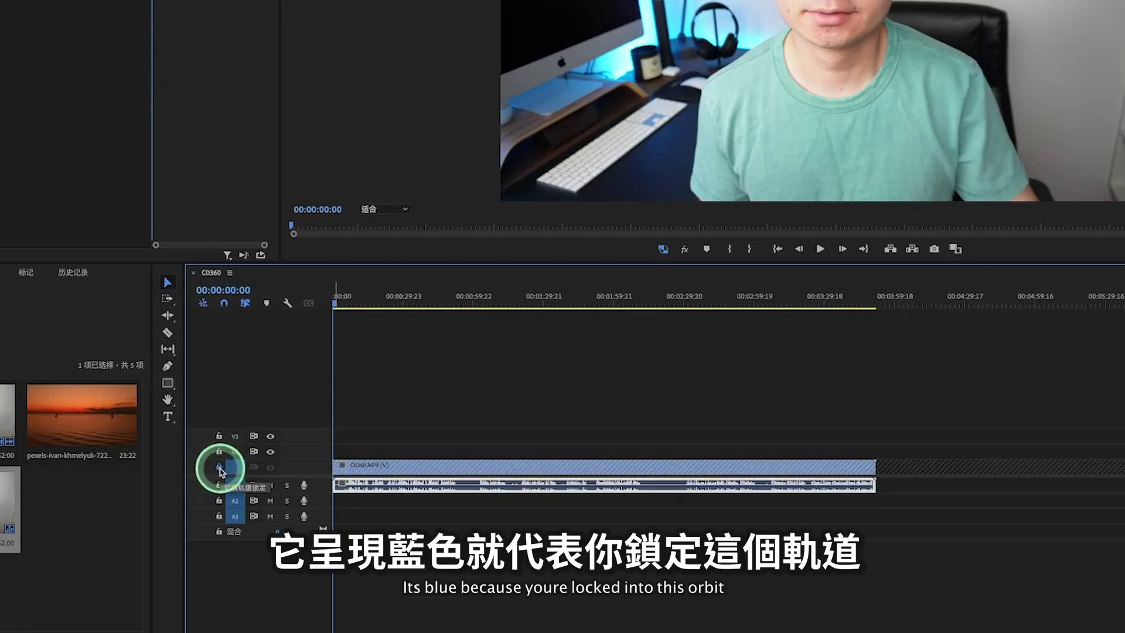
pyautogui.click(220, 468)
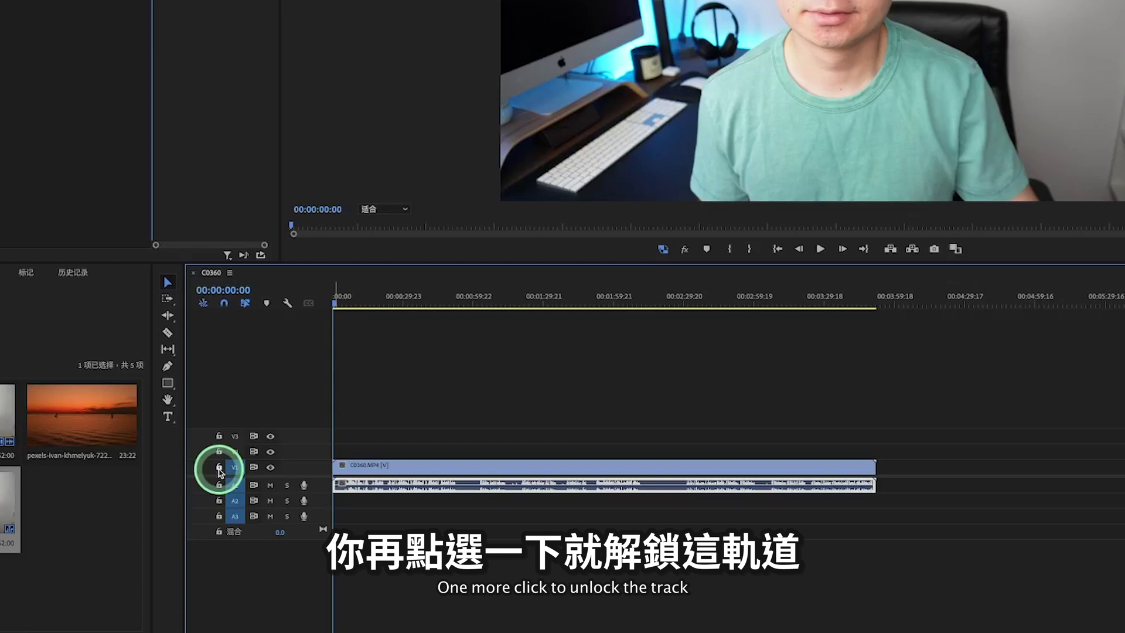
pyautogui.click(219, 469)
pyautogui.click(411, 469)
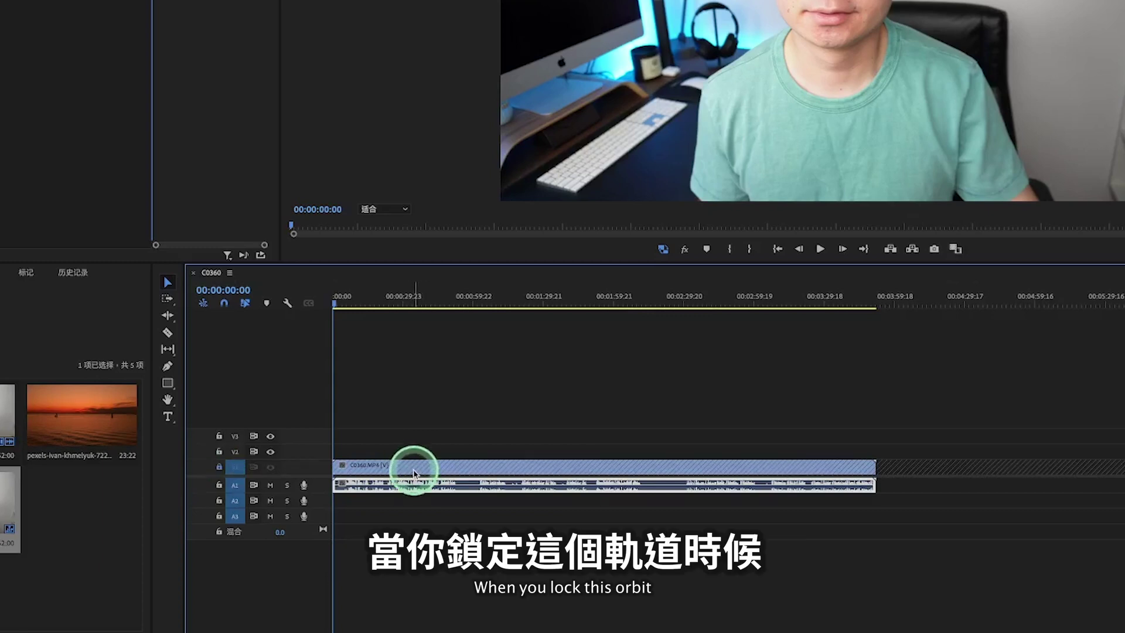
pyautogui.moveTo(447, 465); pyautogui.dragTo(380, 467)
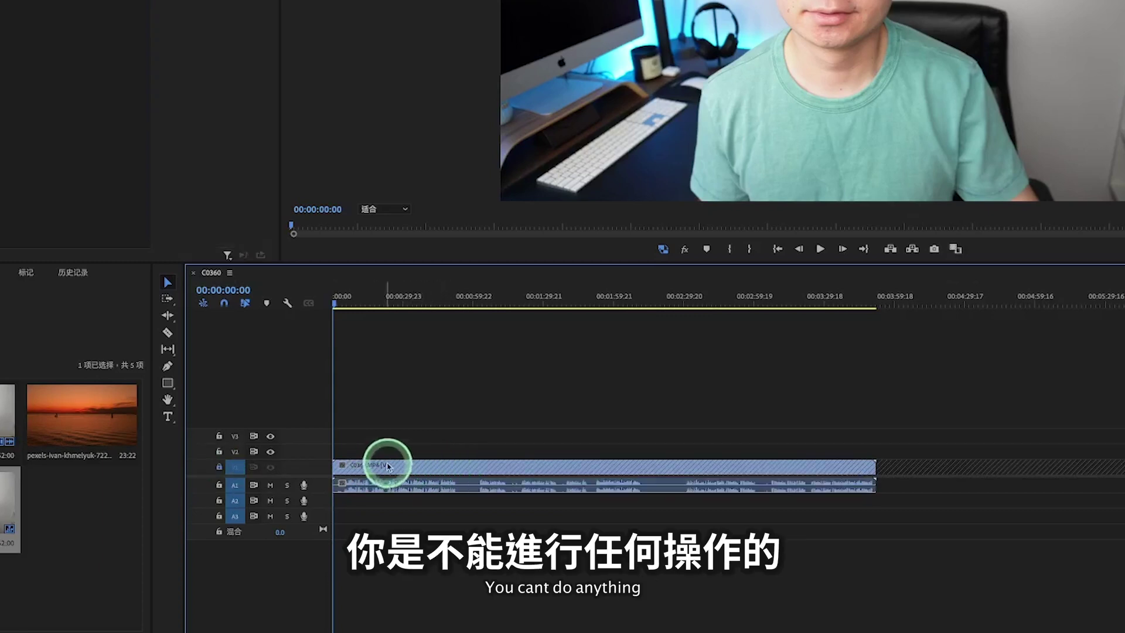
pyautogui.click(242, 472)
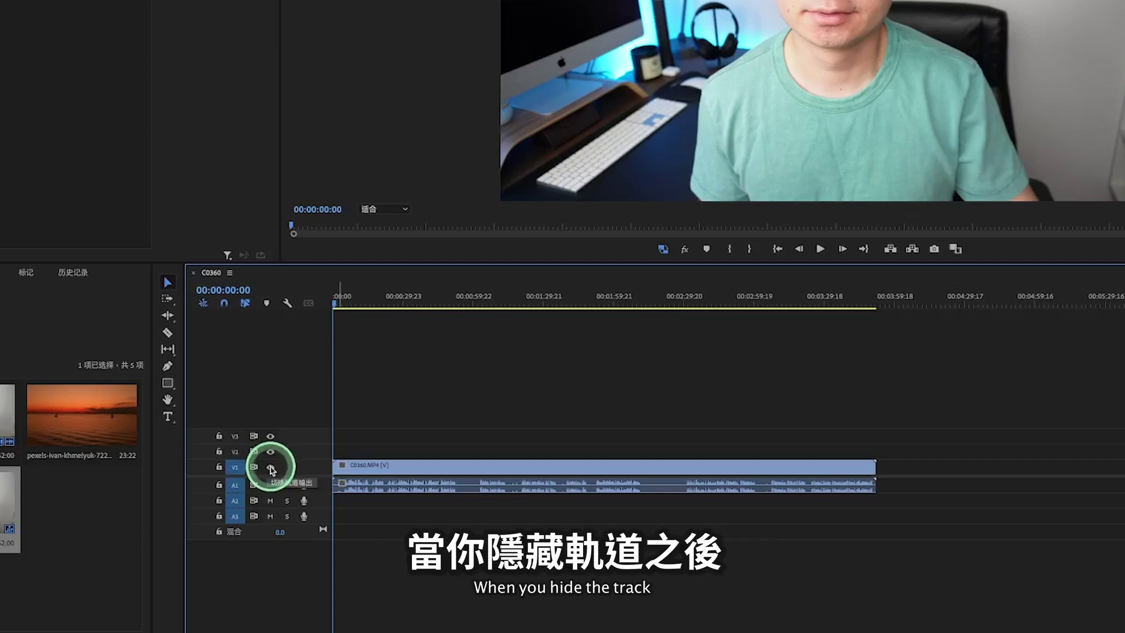
pyautogui.click(271, 468)
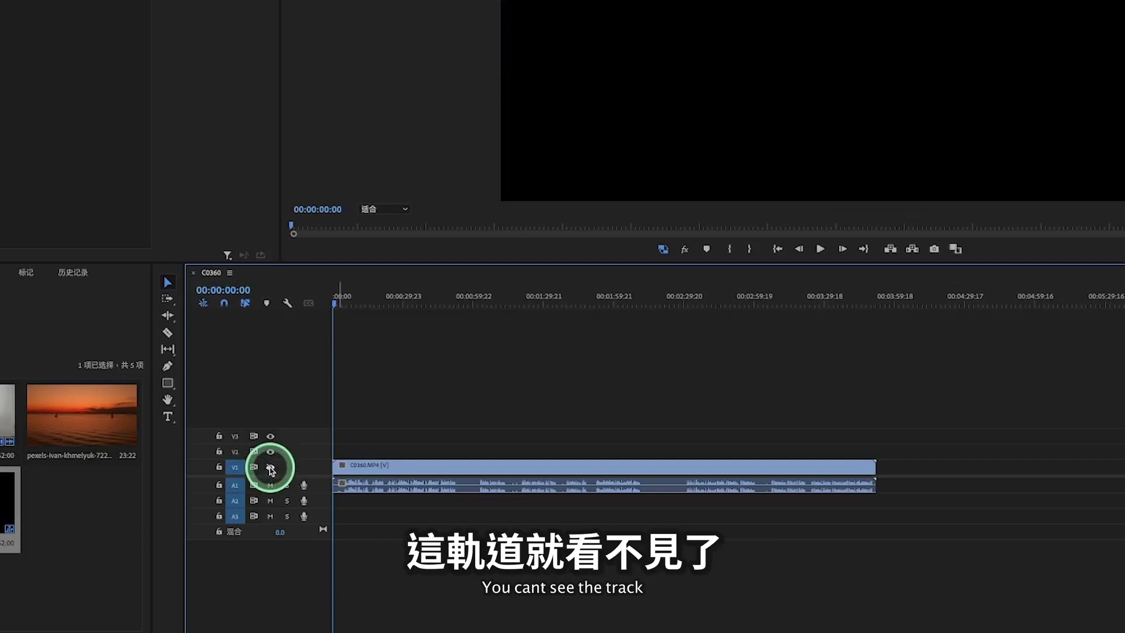
pyautogui.click(271, 468)
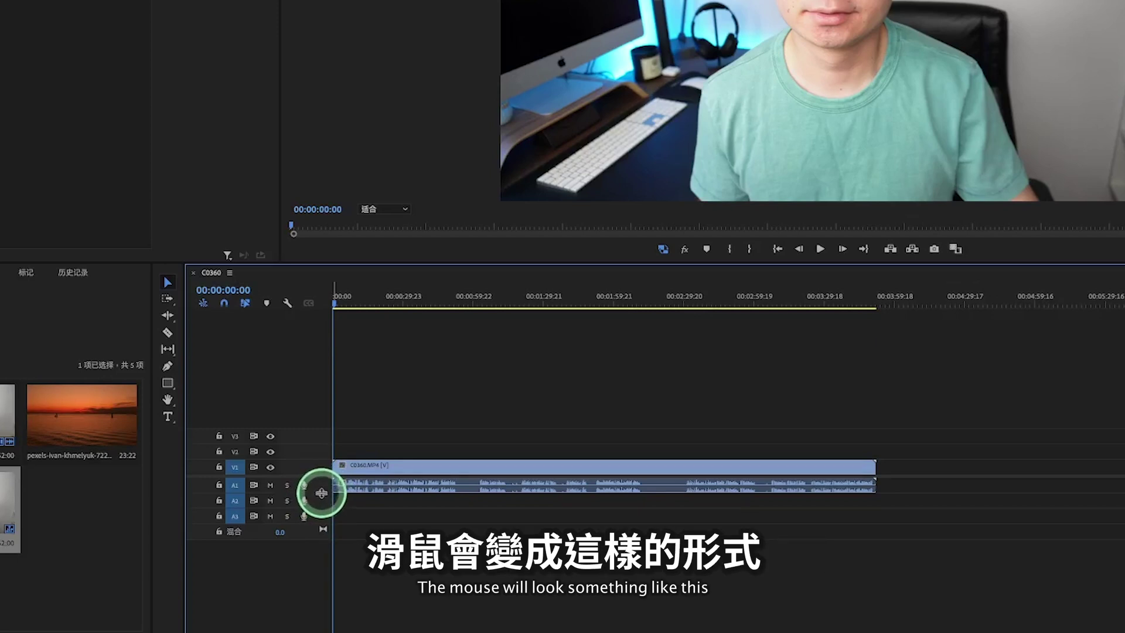
# - Enlarge the A1 and V1 tracks to show the audio waveform and clip thumbnail
pyautogui.moveTo(323, 492); pyautogui.dragTo(324, 523)
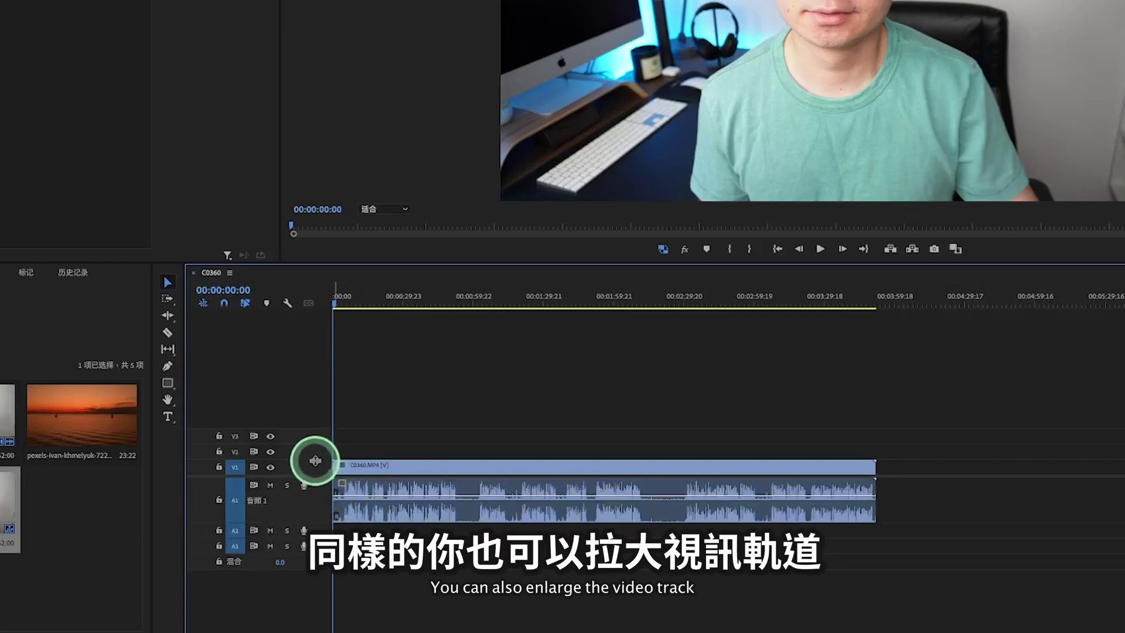
pyautogui.moveTo(316, 460); pyautogui.dragTo(324, 429)
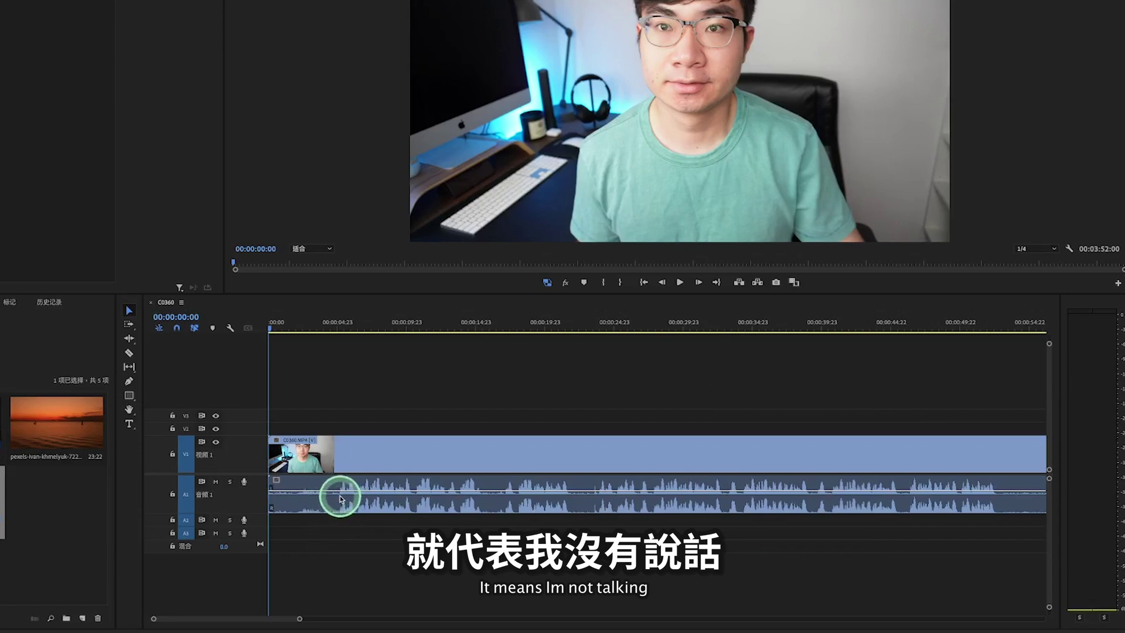
pyautogui.click(271, 332)
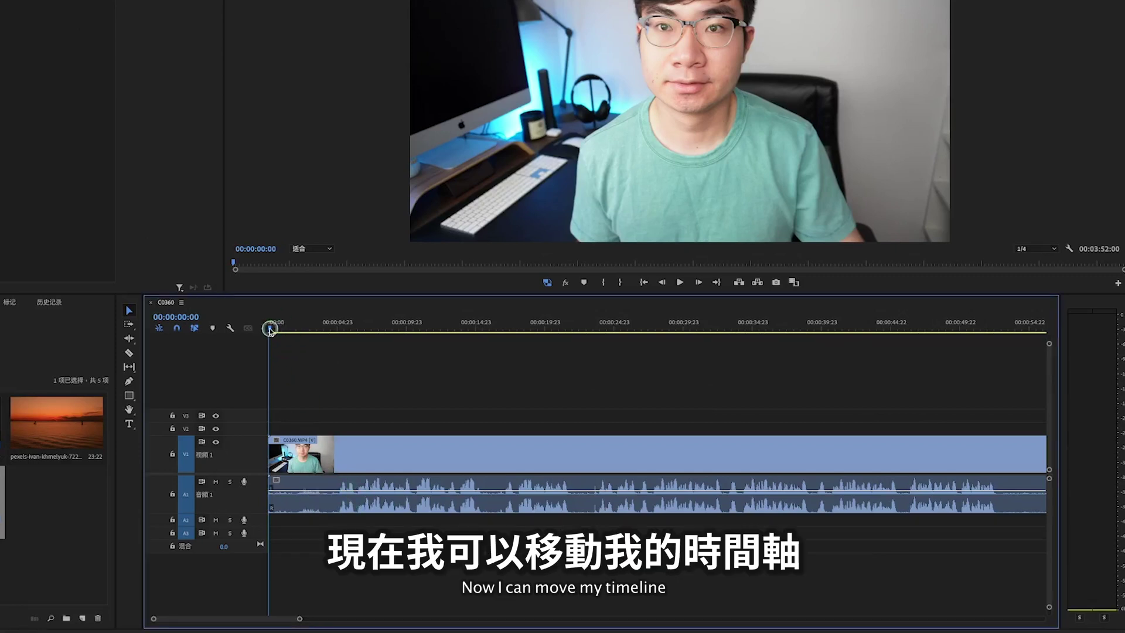
# - Trim C0360's head at 00:00:04:18, delete the resulting gap, and trim its end to 00:00:47:19
pyautogui.moveTo(271, 332); pyautogui.dragTo(334, 329)
pyautogui.click(277, 455)
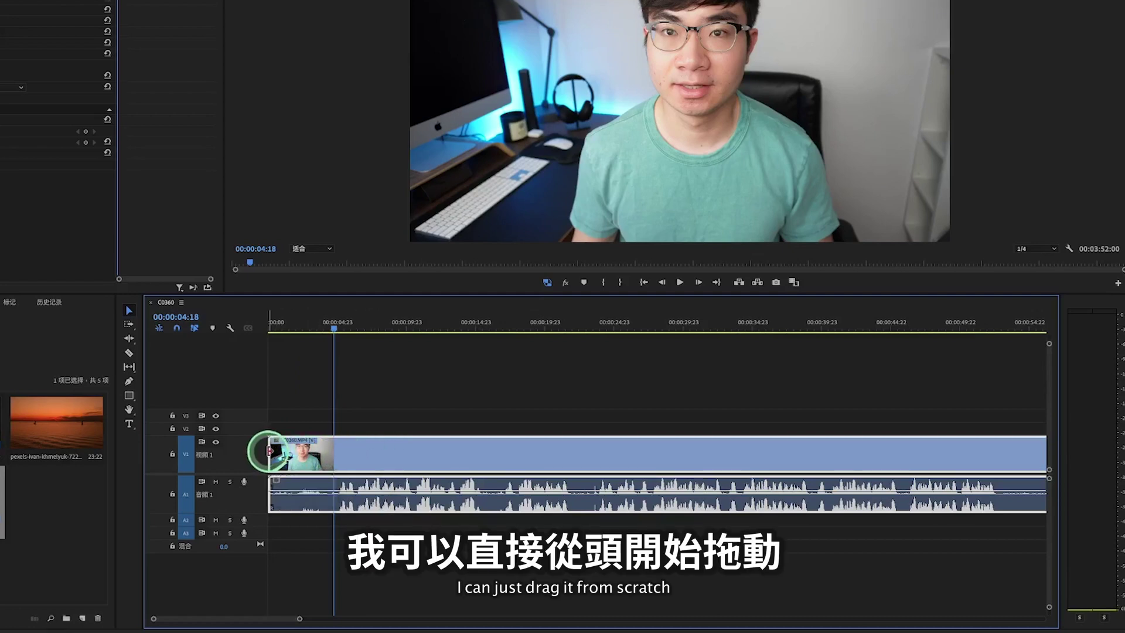
pyautogui.moveTo(269, 451); pyautogui.dragTo(334, 454)
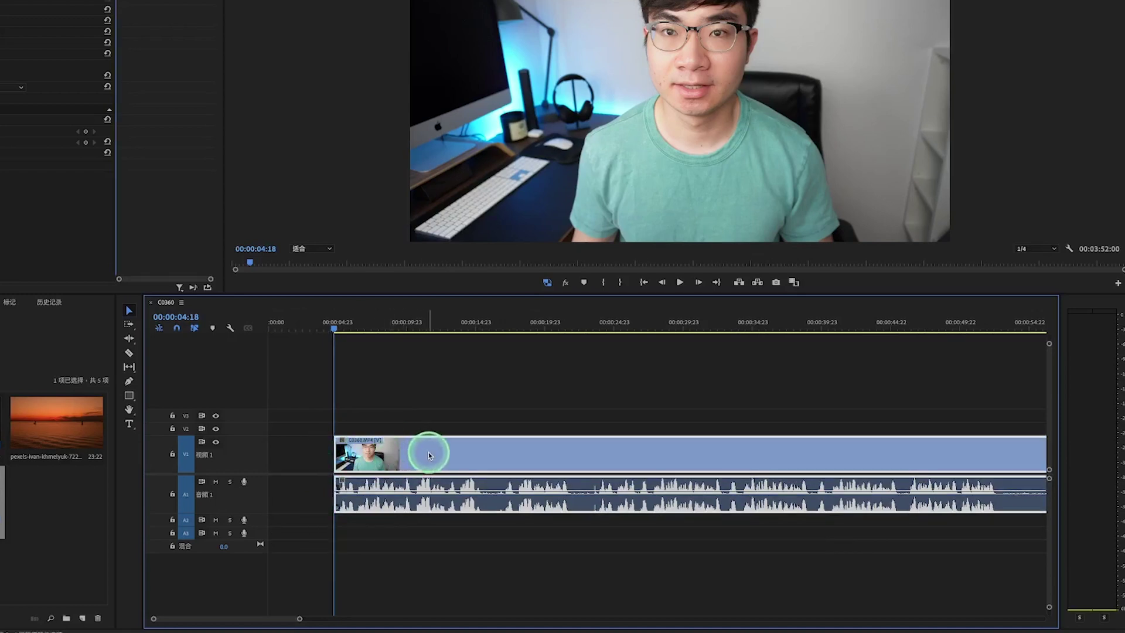
pyautogui.moveTo(389, 461); pyautogui.dragTo(323, 462)
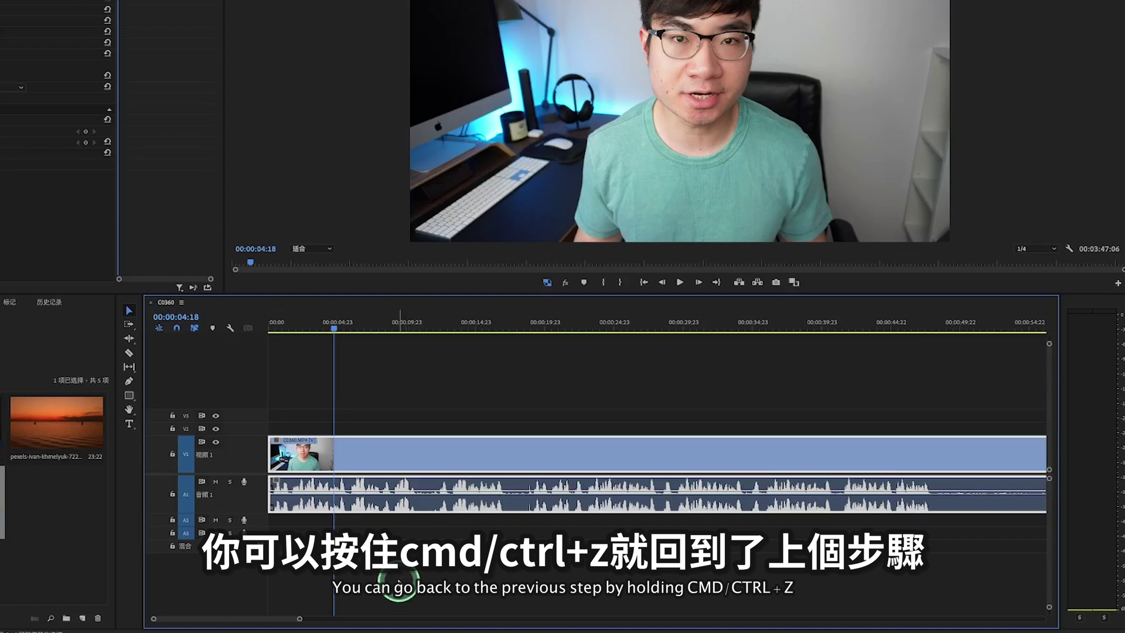
pyautogui.hotkey('ctrl', 'z')
pyautogui.click(309, 467)
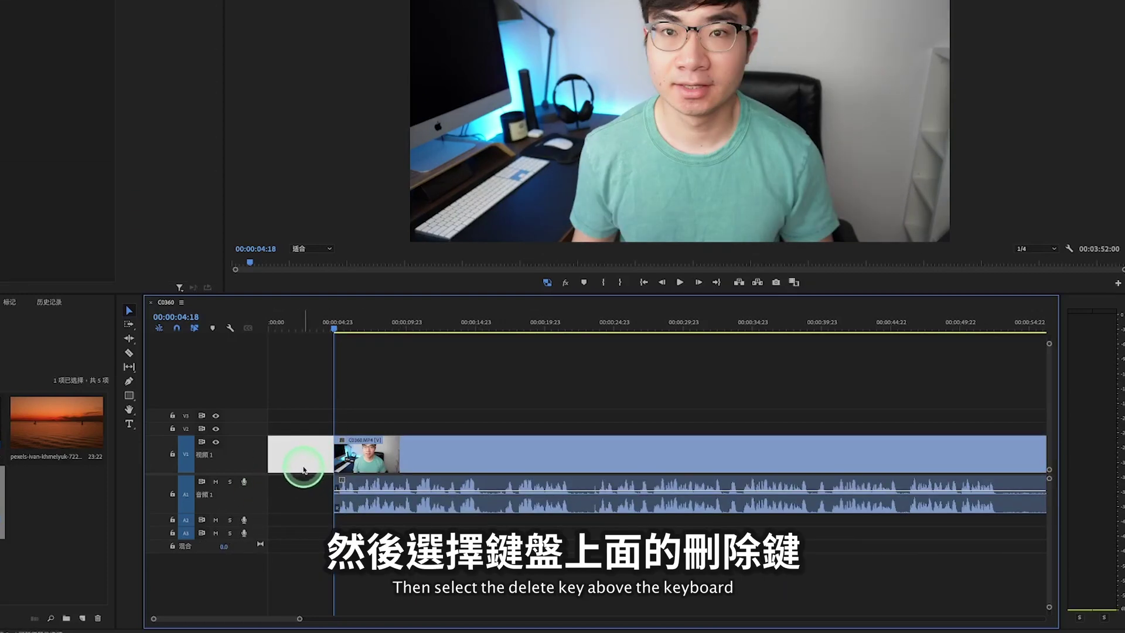
pyautogui.press('Delete')
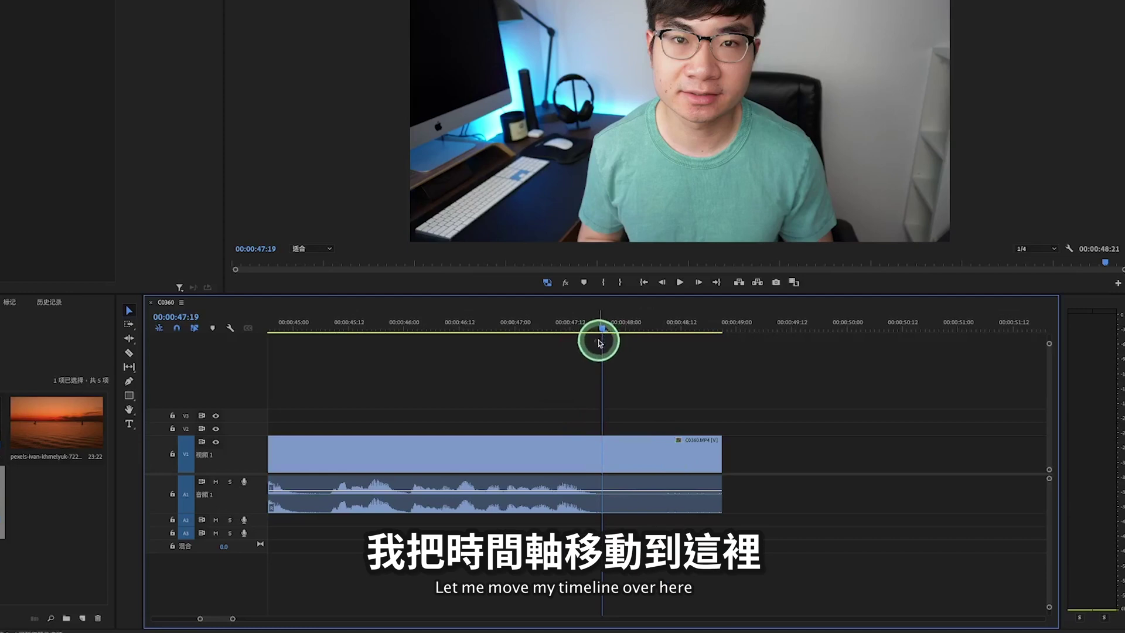
pyautogui.click(716, 450)
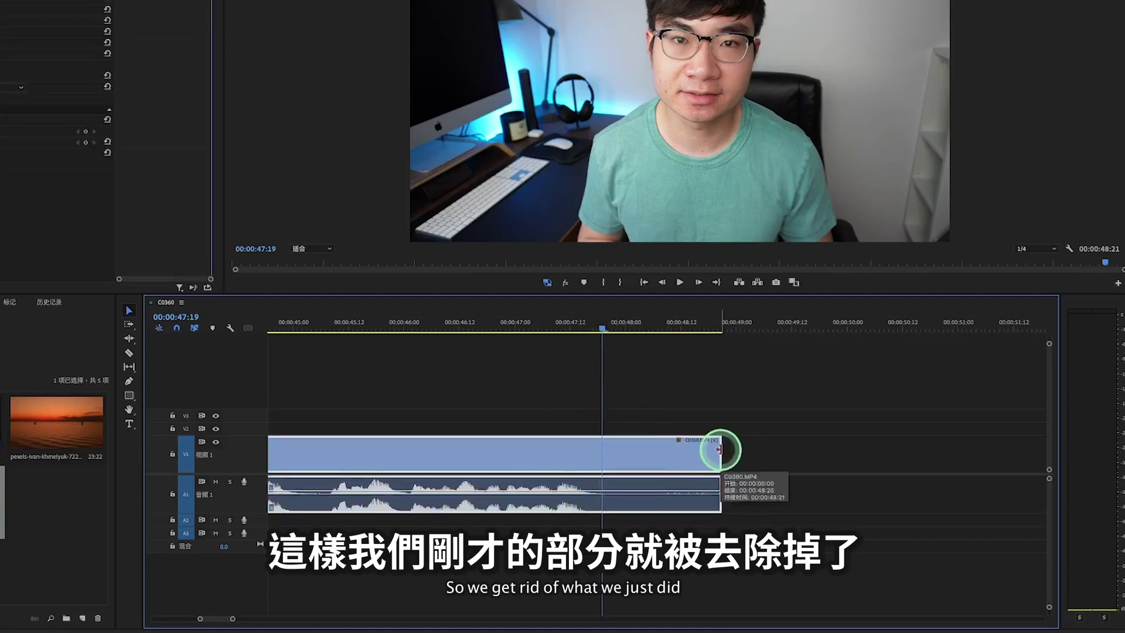
pyautogui.moveTo(720, 450); pyautogui.dragTo(602, 450)
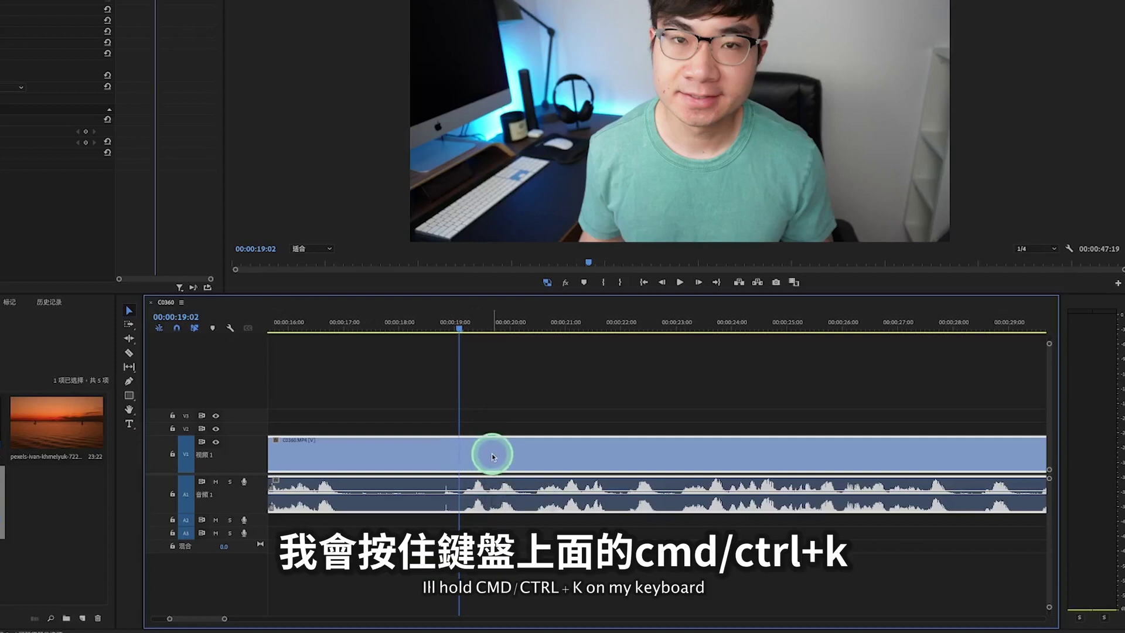
# - Cut out 00:00:19:02–00:00:23:00, close the gap, and ripple-trim to the next edit with W
pyautogui.hotkey('ctrl', 'k')
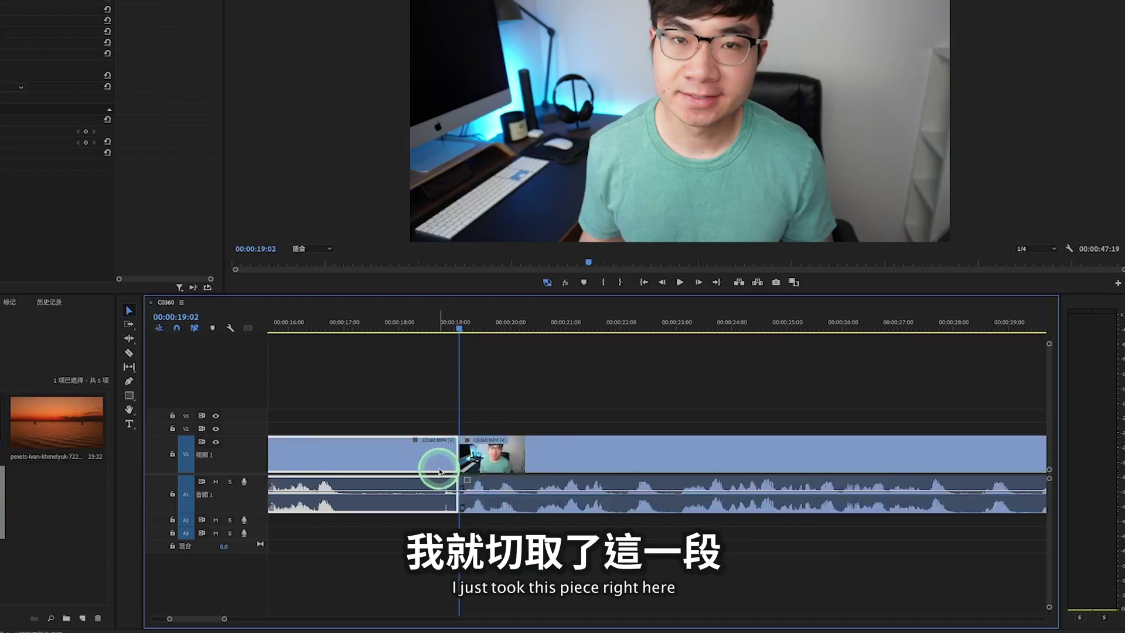
pyautogui.click(460, 329)
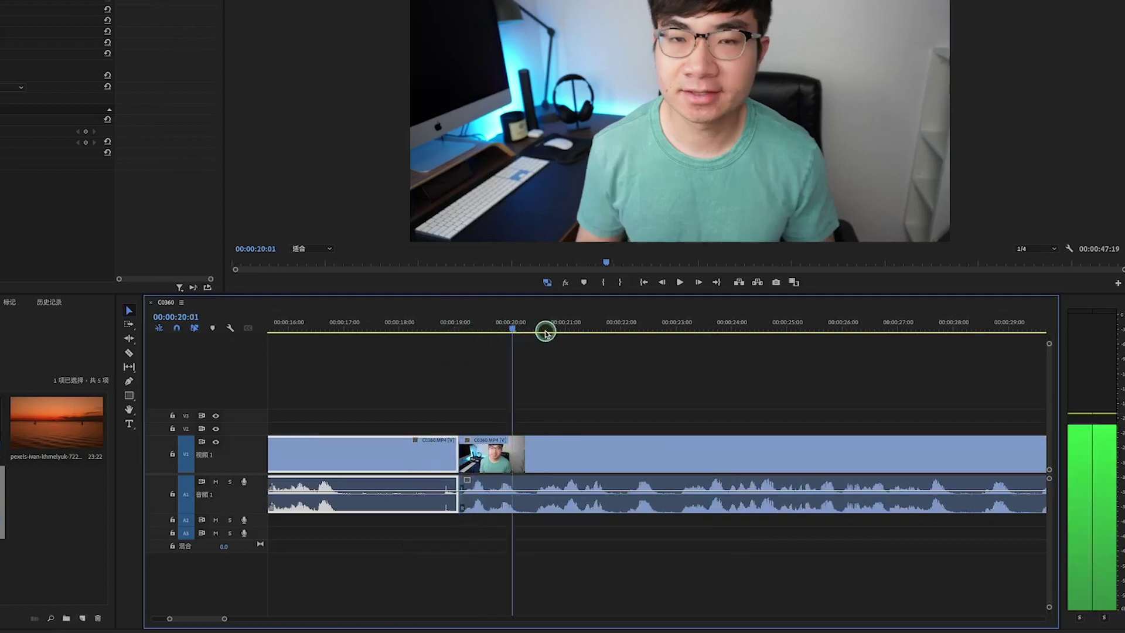
pyautogui.moveTo(461, 328); pyautogui.dragTo(676, 414)
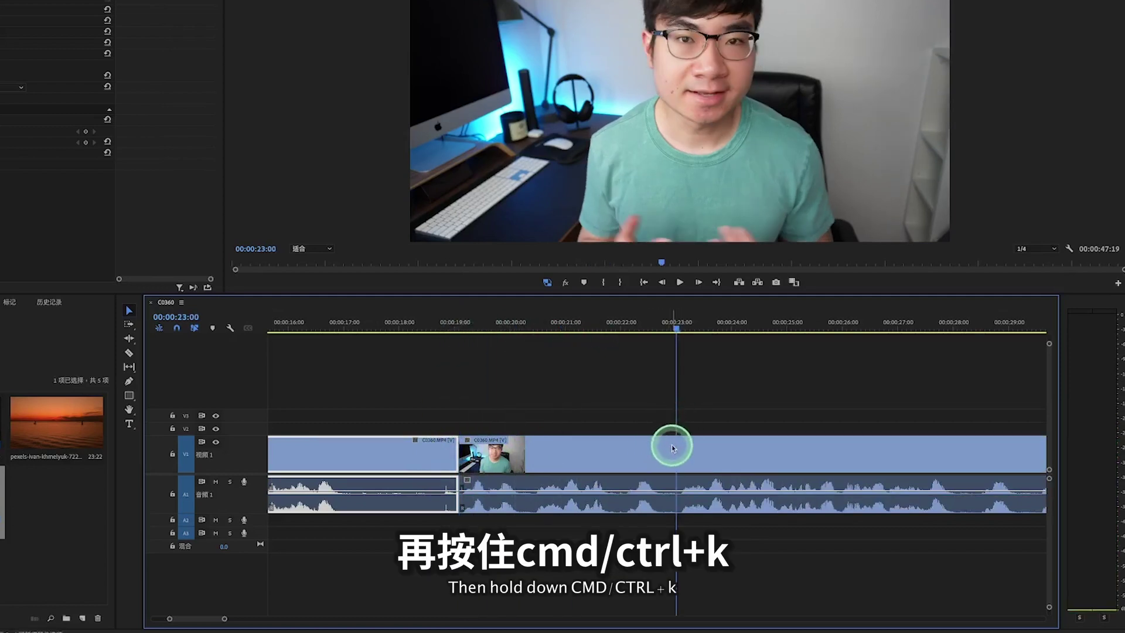
pyautogui.hotkey('ctrl', 'k')
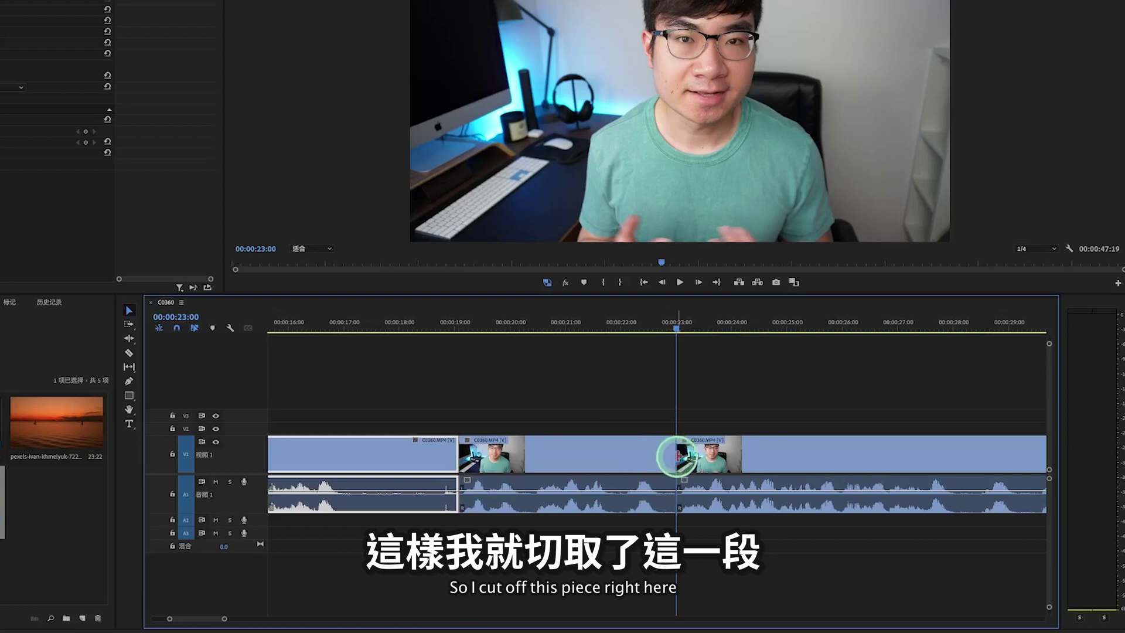
pyautogui.click(610, 455)
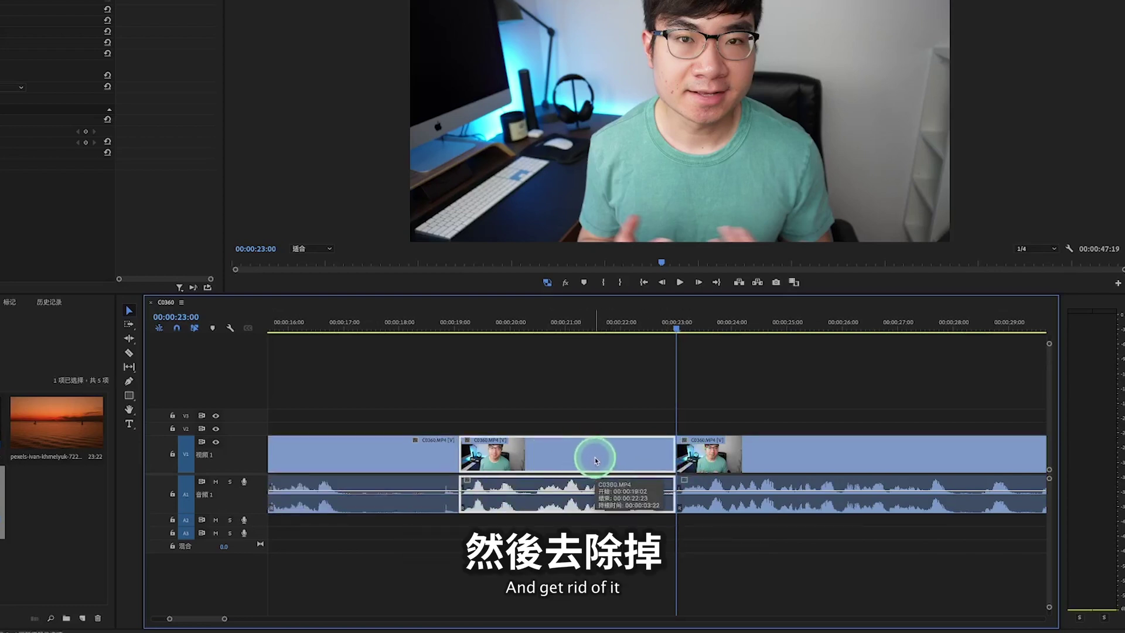
pyautogui.press('Delete')
pyautogui.moveTo(784, 452); pyautogui.dragTo(544, 458)
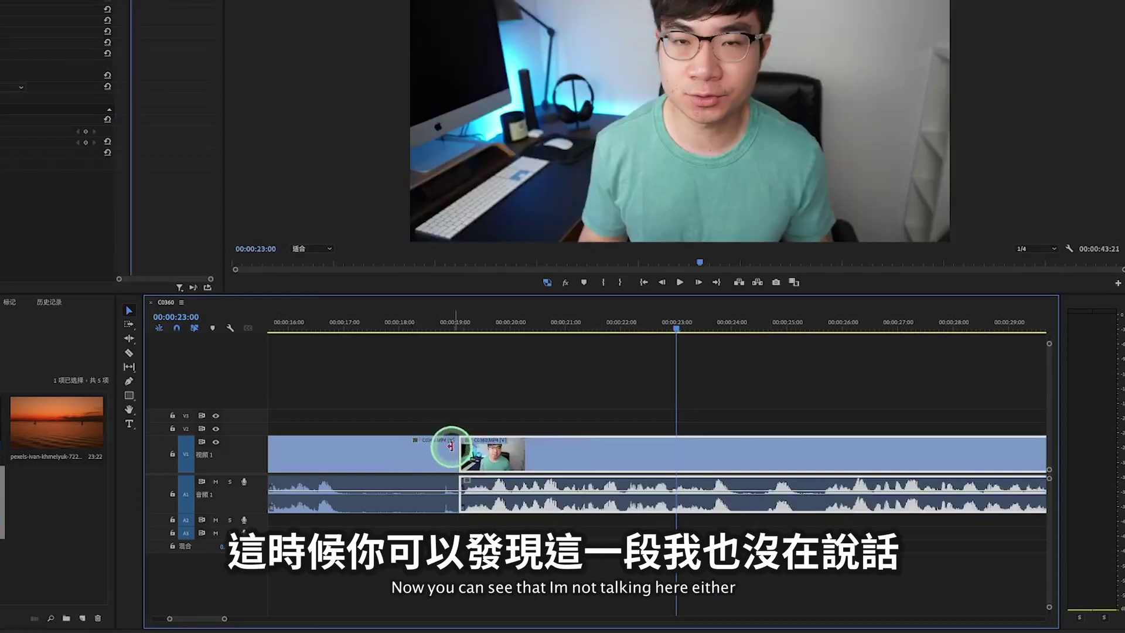
pyautogui.click(364, 470)
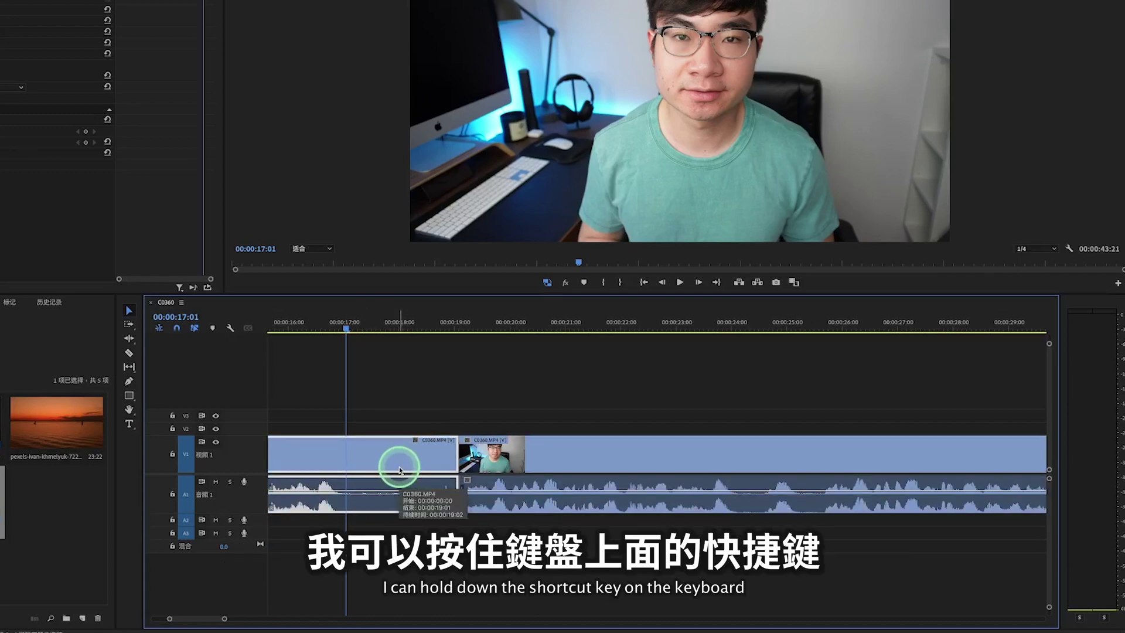
pyautogui.press('w')
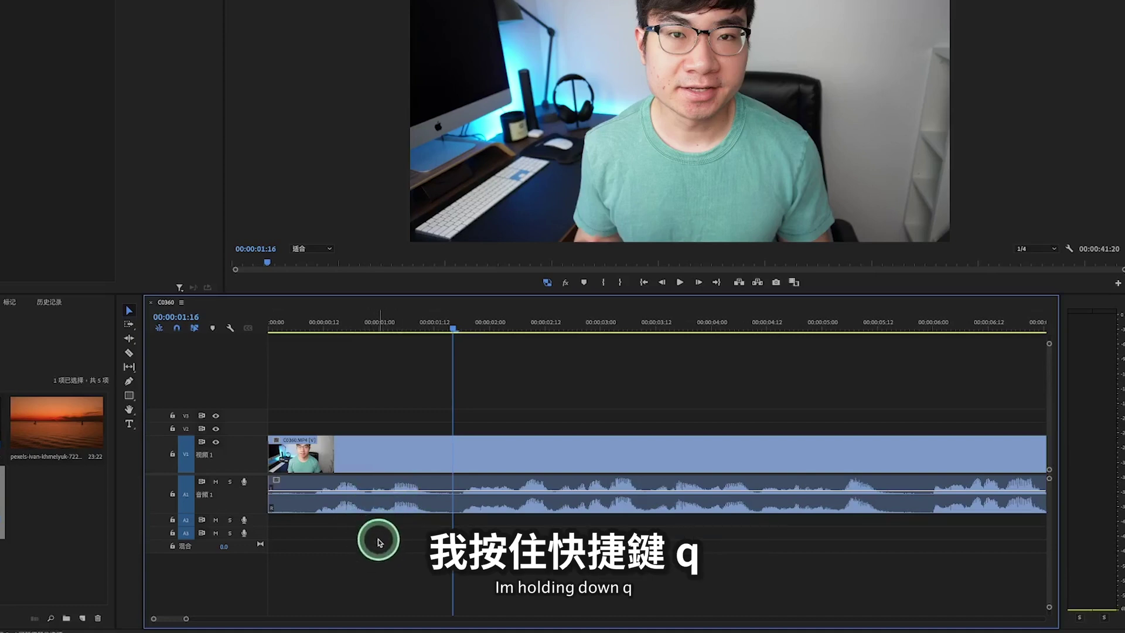
# - Ripple-trim the opening silence with Q and reposition two cut pieces along V1
pyautogui.press('q')
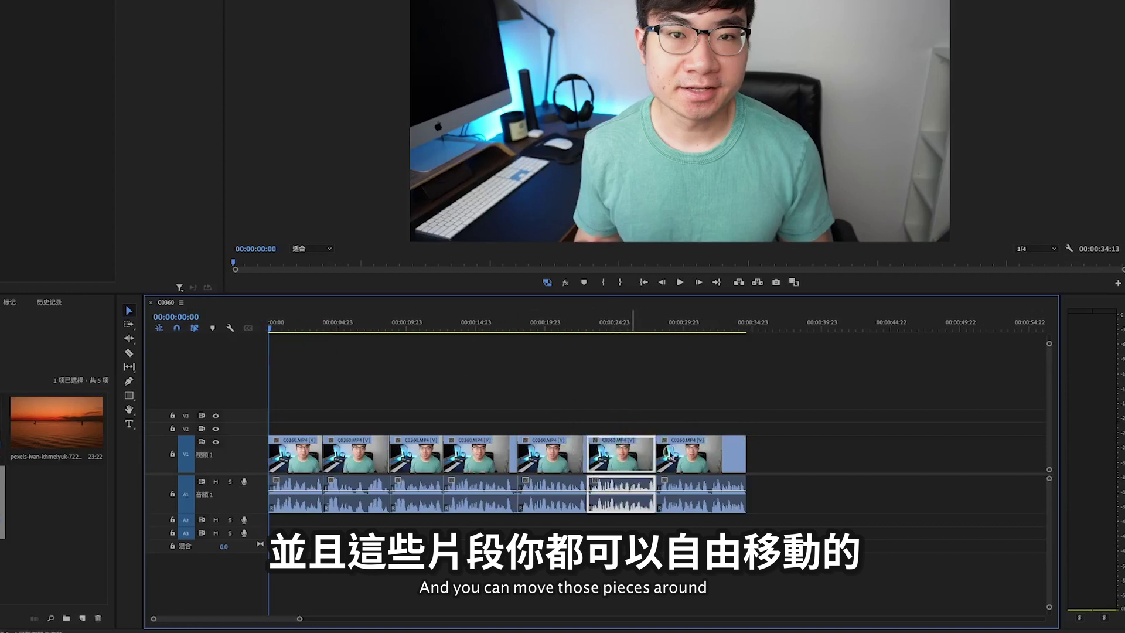
pyautogui.moveTo(640, 459); pyautogui.dragTo(835, 460)
pyautogui.moveTo(710, 459); pyautogui.dragTo(652, 460)
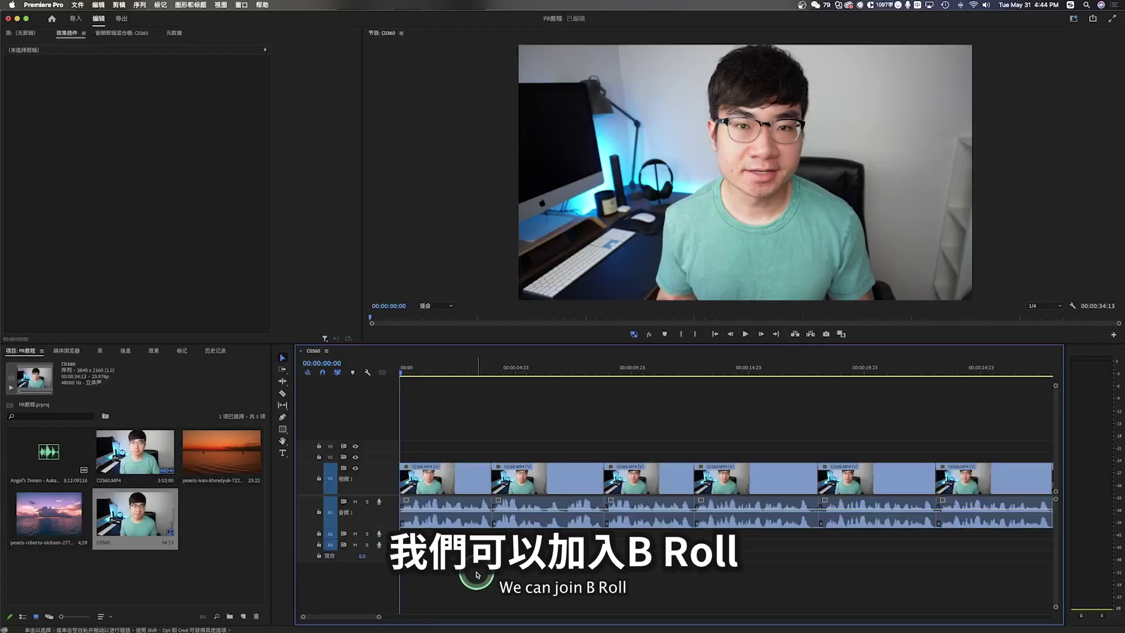
# - Load the sunset clip in the Source monitor, then remove a full-length copy placed on V2
pyautogui.click(225, 457)
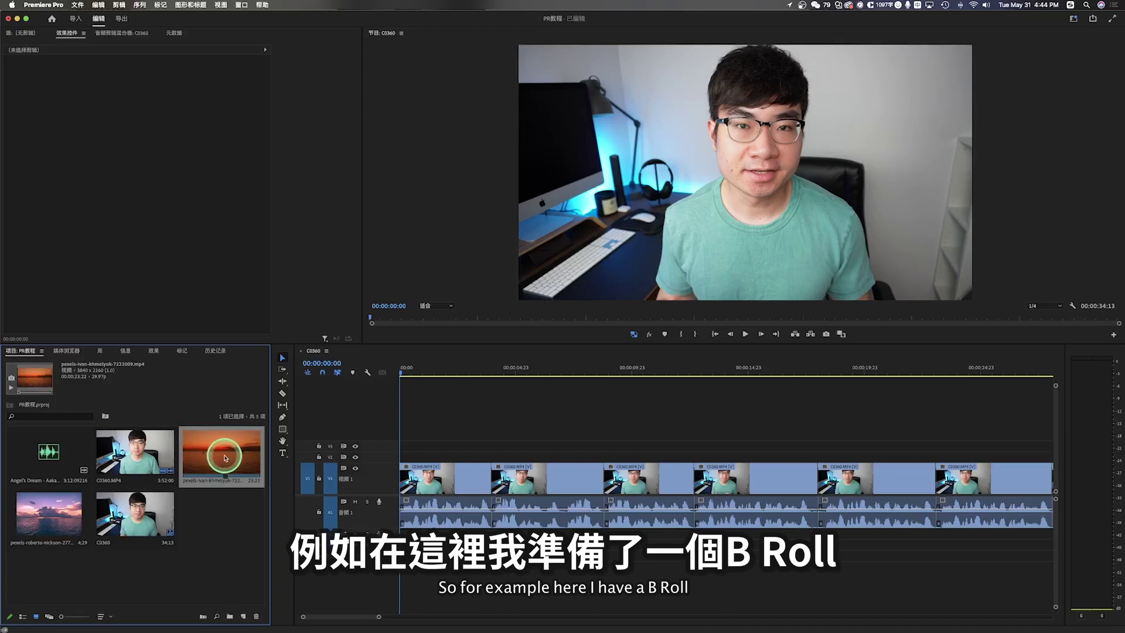
pyautogui.doubleClick(224, 457)
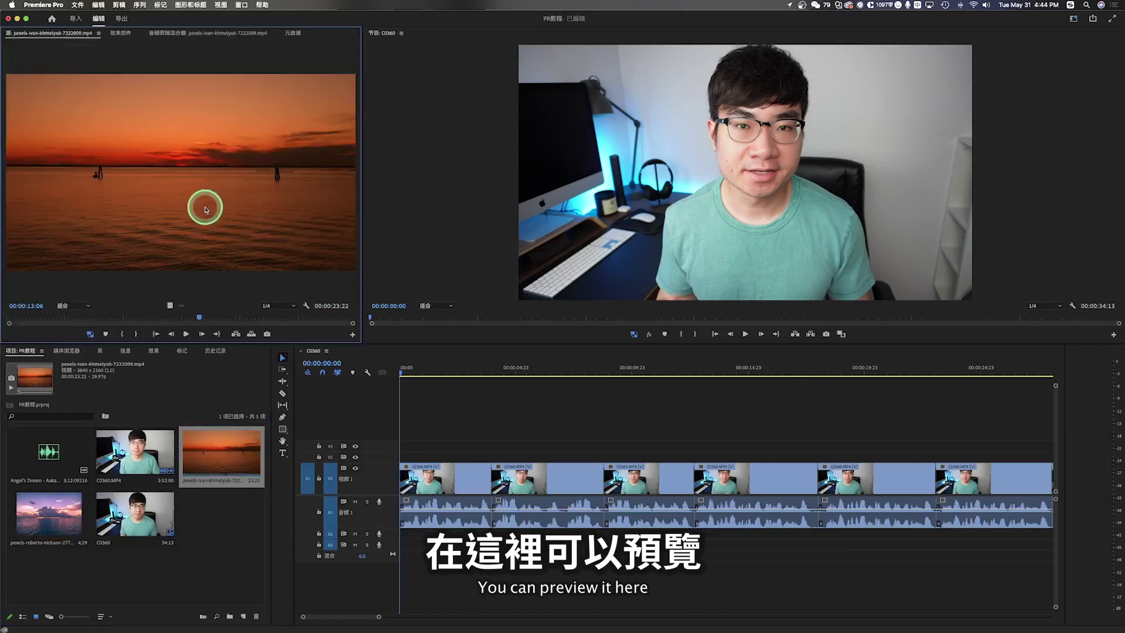
pyautogui.moveTo(223, 458)
pyautogui.mouseDown()
pyautogui.moveTo(446, 438)
pyautogui.moveTo(480, 460)
pyautogui.mouseUp()
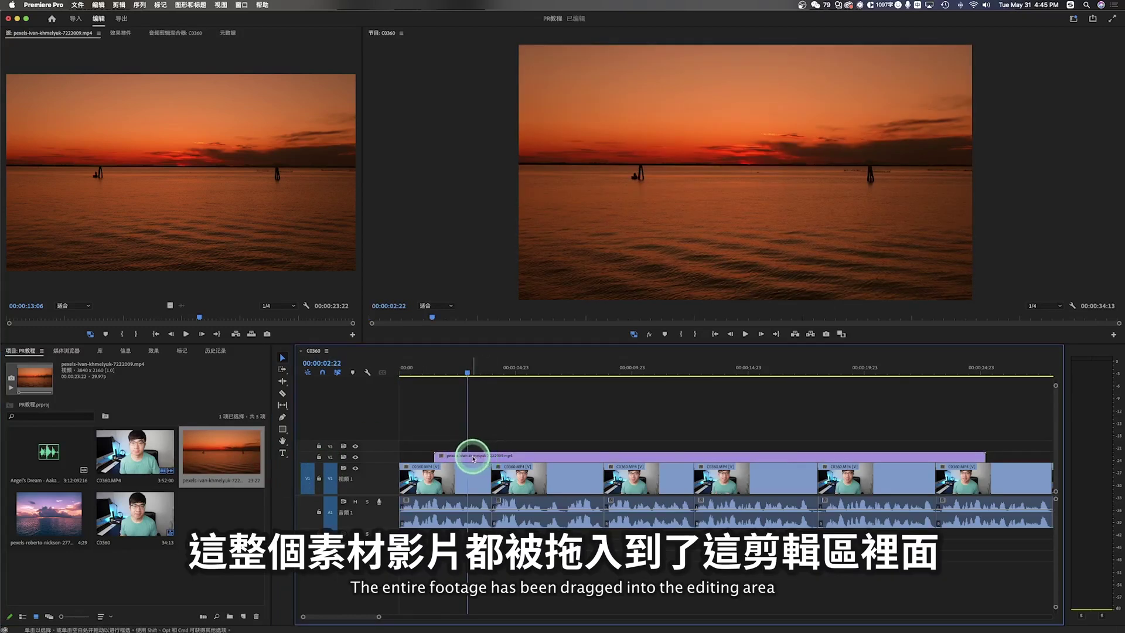
pyautogui.click(519, 458)
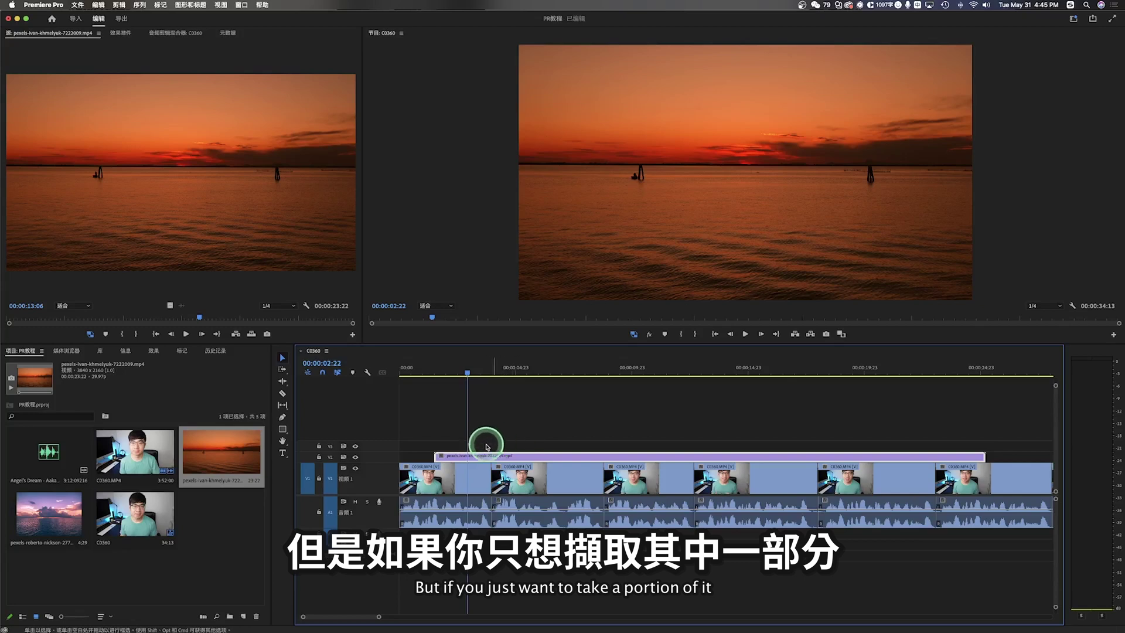
pyautogui.press('Delete')
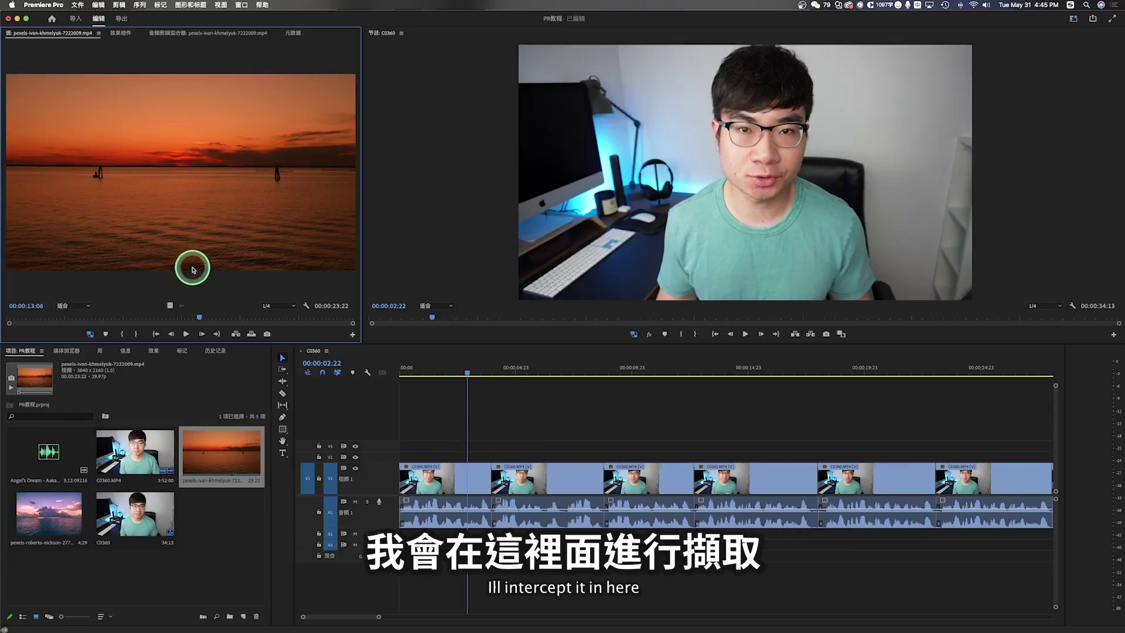
# - Mark in at 00:00:05:26 and out at 00:00:14:05, then place that section on V2
pyautogui.click(84, 318)
pyautogui.moveTo(104, 384); pyautogui.dragTo(113, 384)
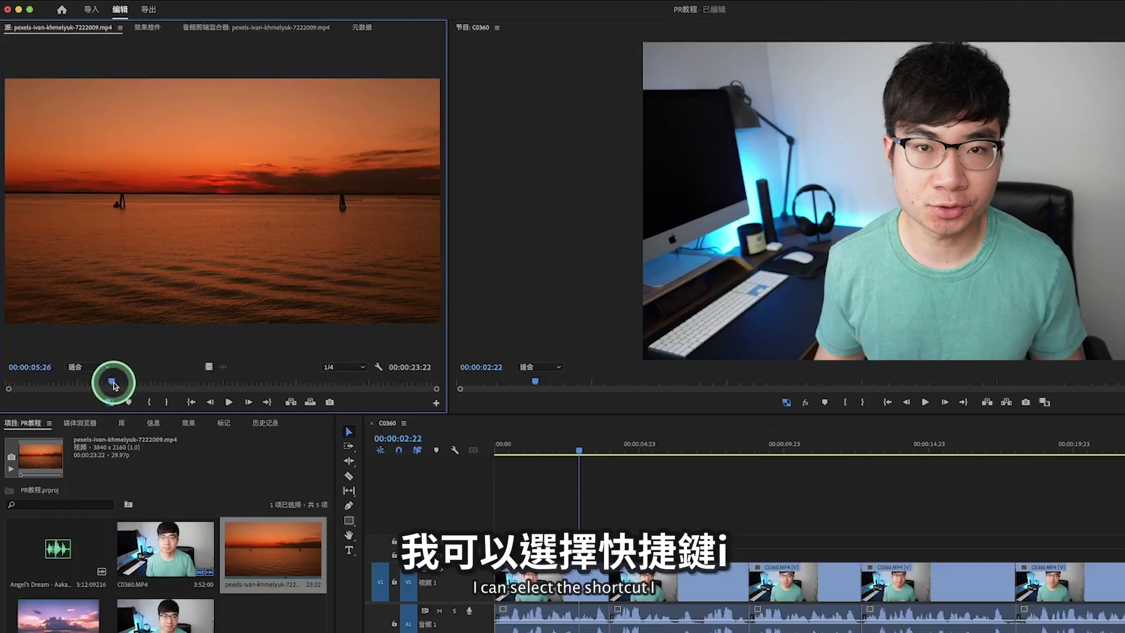
pyautogui.press('i')
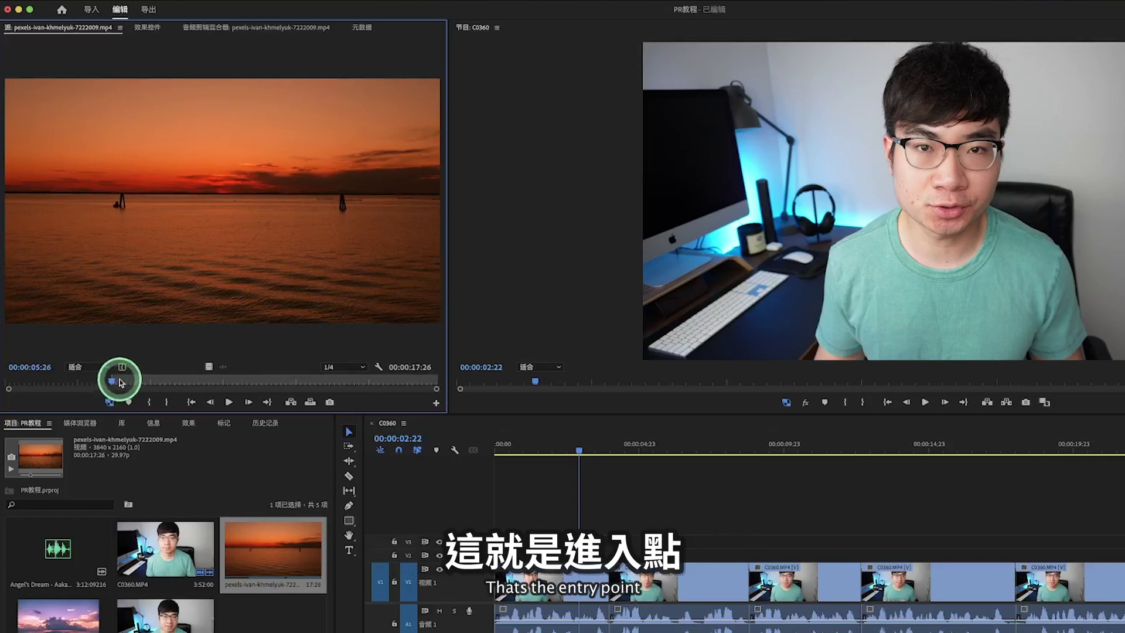
pyautogui.click(262, 384)
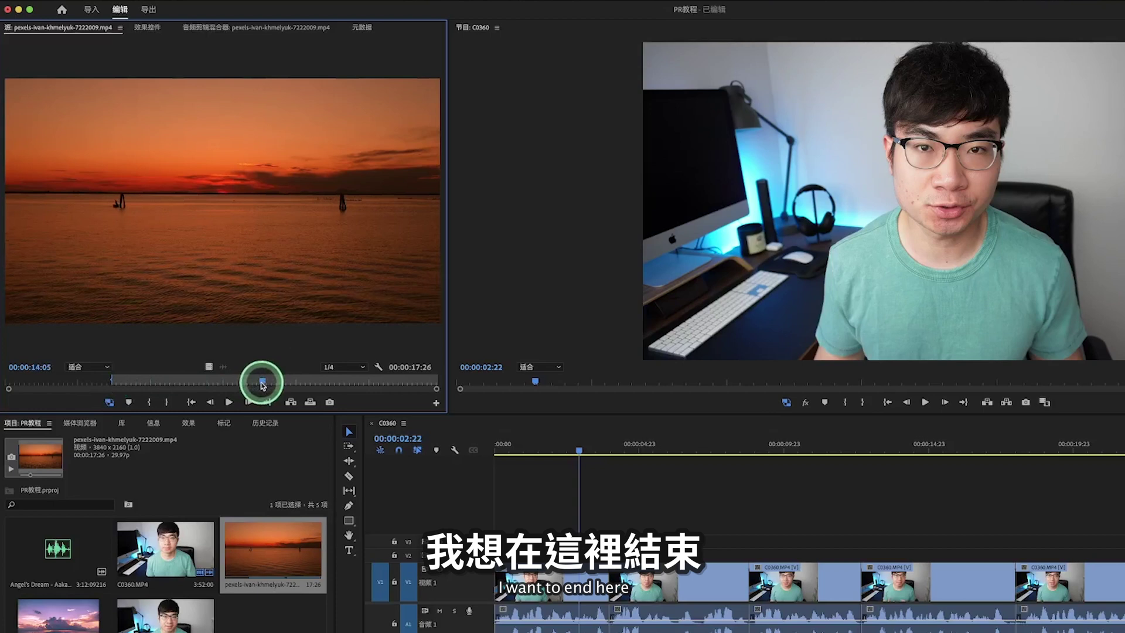
pyautogui.press('o')
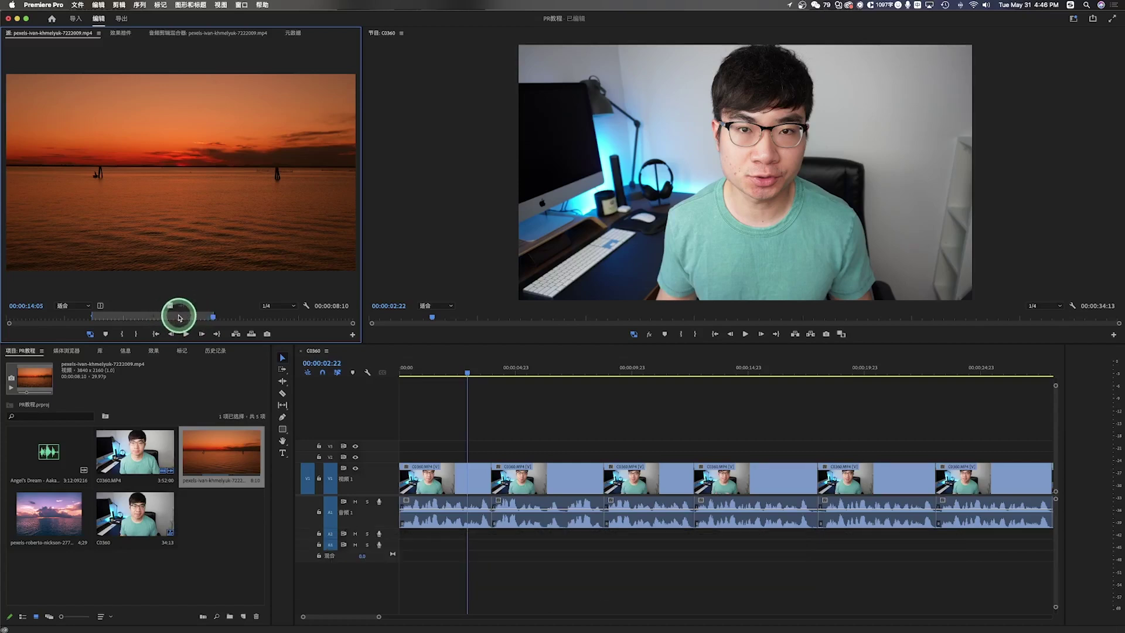
pyautogui.moveTo(180, 318); pyautogui.dragTo(460, 459)
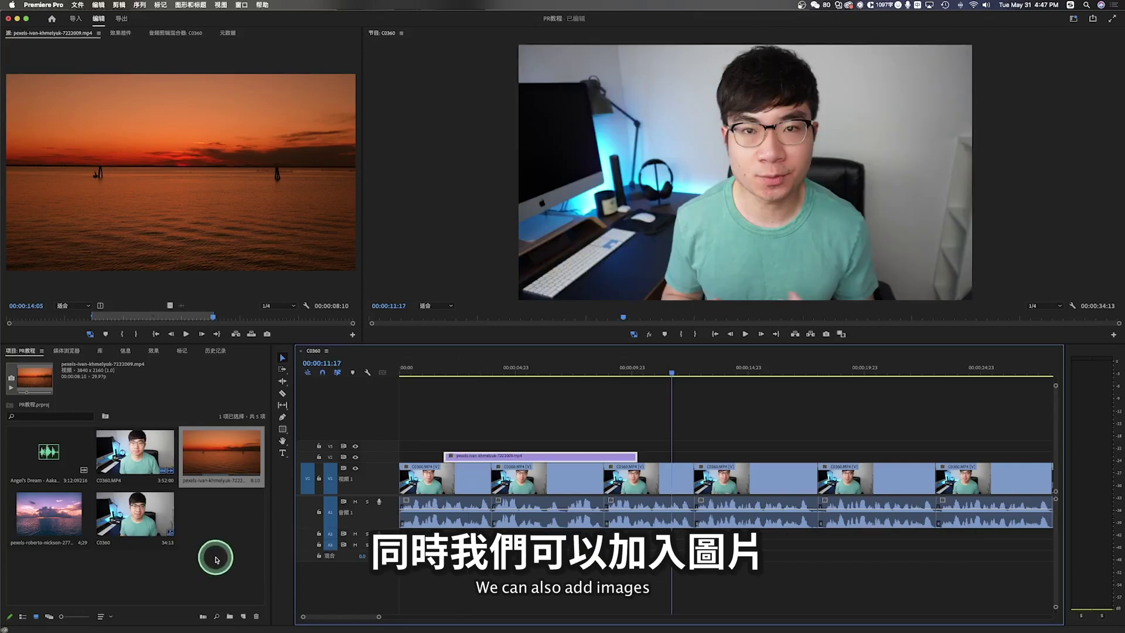
# - Drop the pexels-roberto-nickson cloudy sea image onto V2 after the sunset clip and shorten it slightly
pyautogui.click(82, 509)
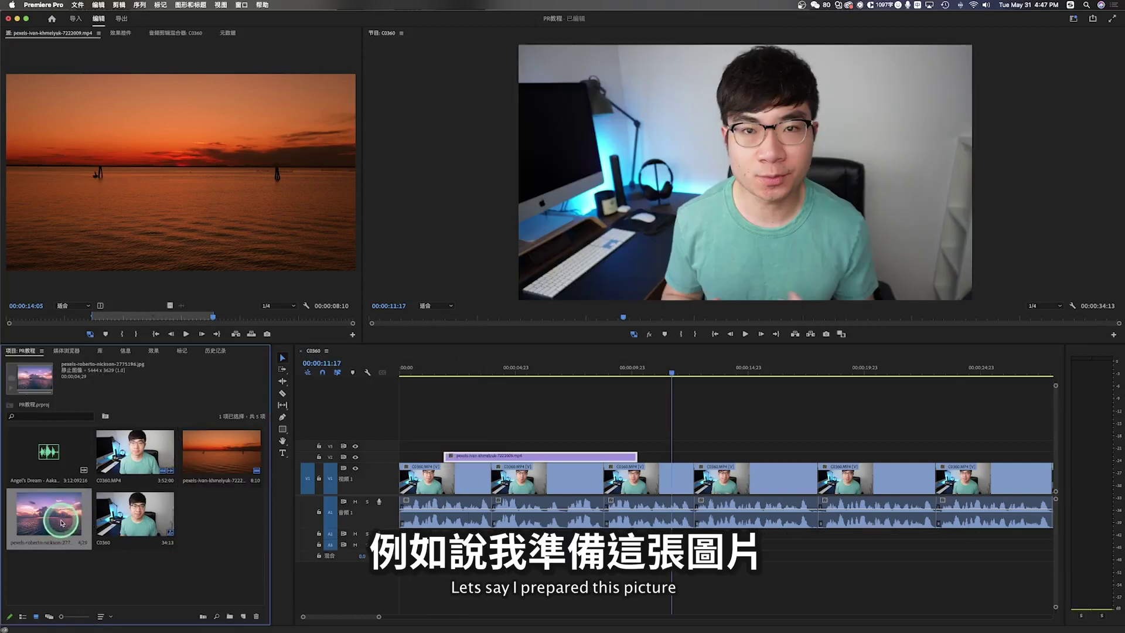
pyautogui.moveTo(61, 523); pyautogui.dragTo(775, 454)
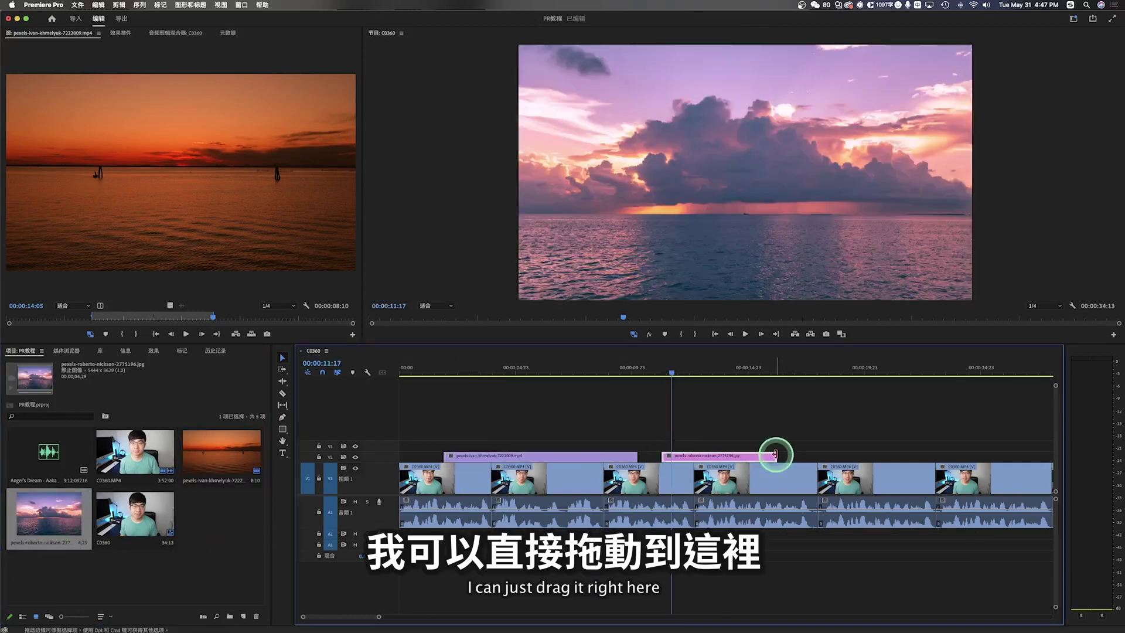
pyautogui.moveTo(774, 455)
pyautogui.mouseDown()
pyautogui.moveTo(679, 460)
pyautogui.moveTo(743, 461)
pyautogui.mouseUp()
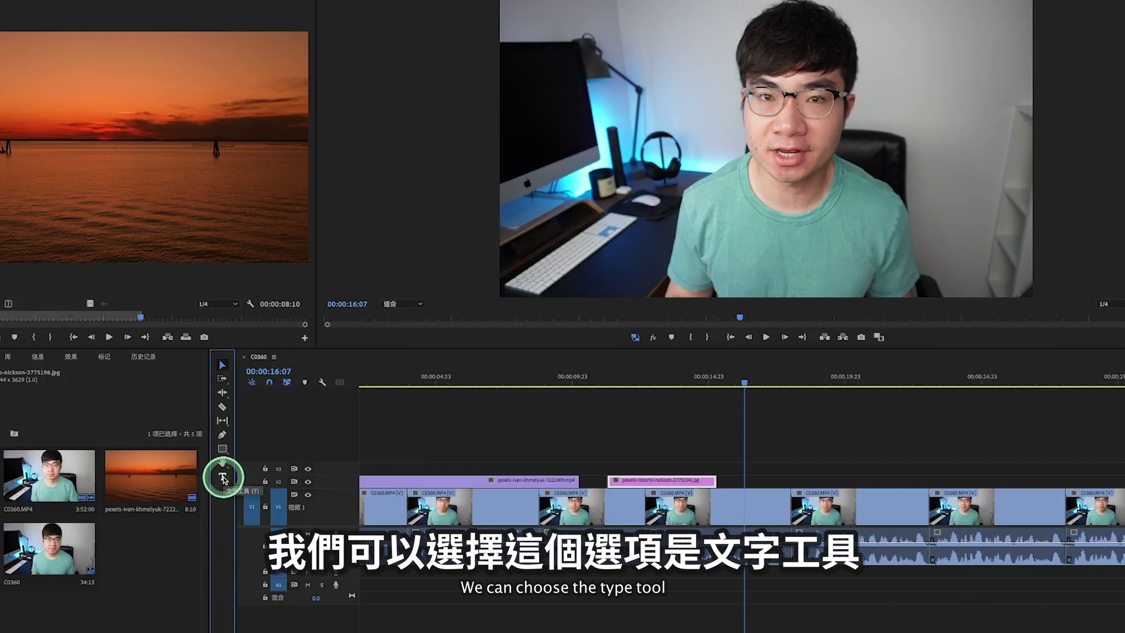
# - Add a 輸入文字 text title over the video and enlarge it in the frame
pyautogui.click(223, 478)
pyautogui.click(576, 94)
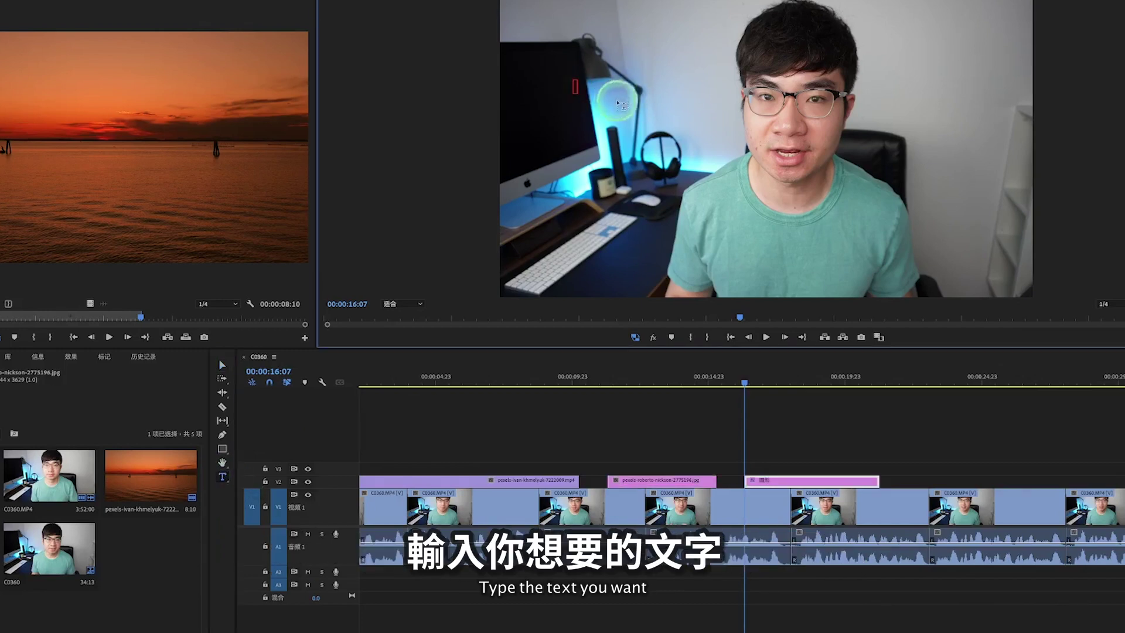
pyautogui.write('輸入文字')
pyautogui.press('Escape')
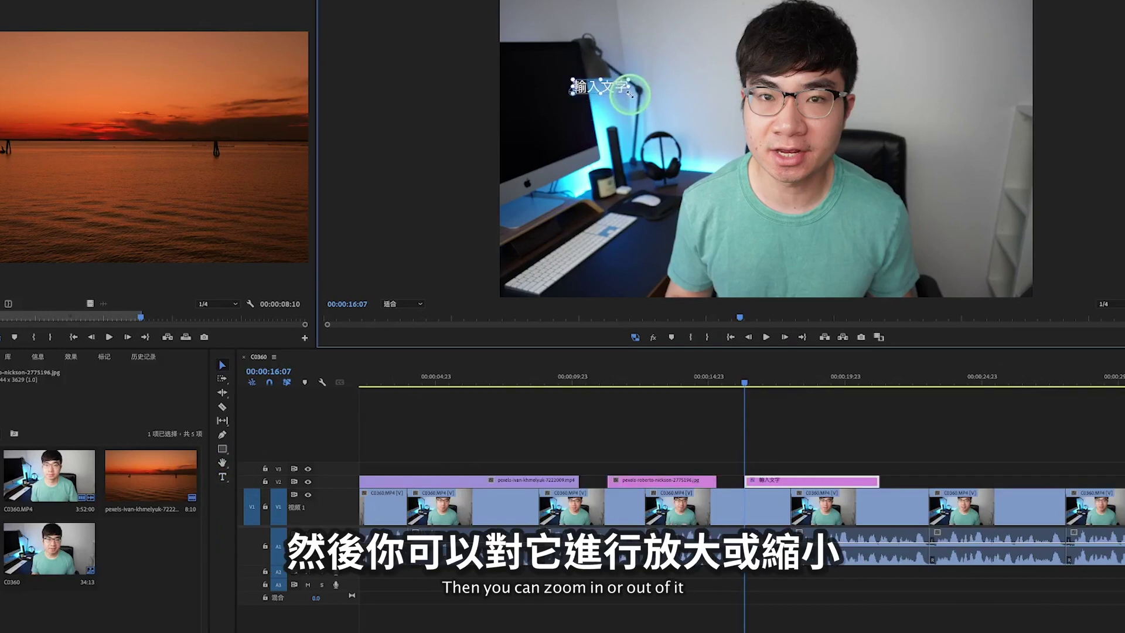
pyautogui.moveTo(630, 93); pyautogui.dragTo(625, 98)
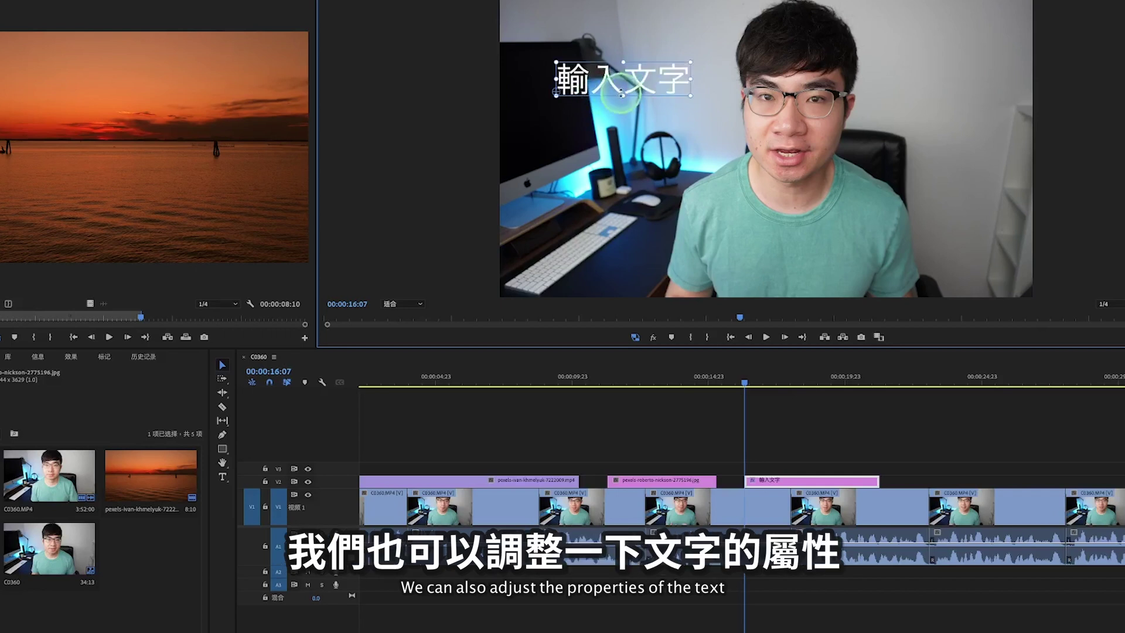
# - Set the title font to 行楷-繁 Bold at size 112
pyautogui.click(132, 37)
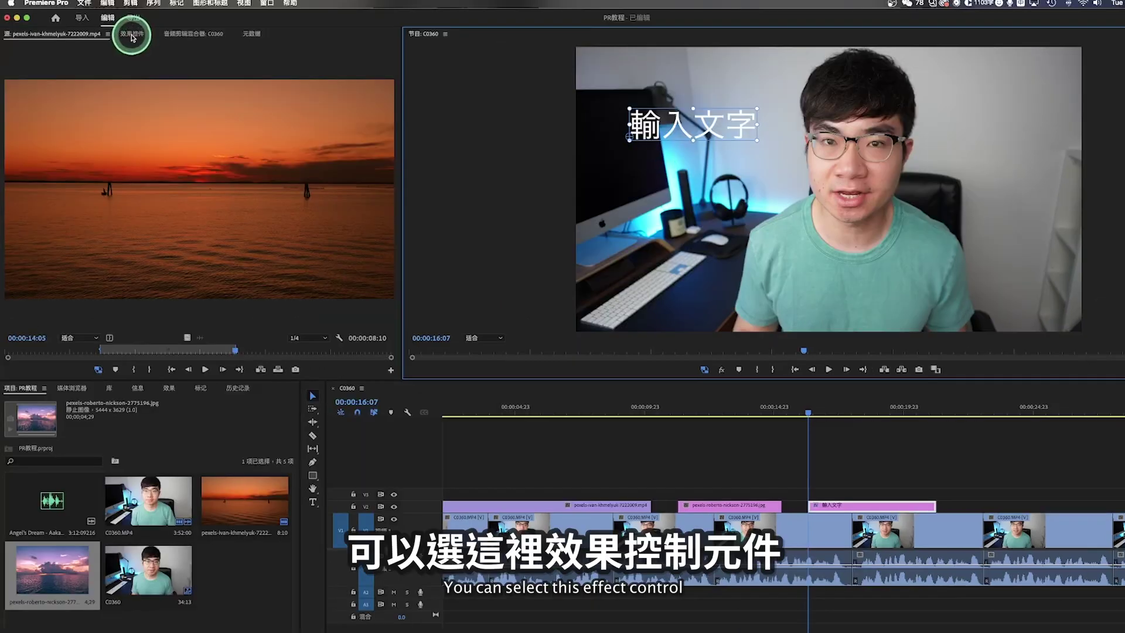
pyautogui.click(7, 146)
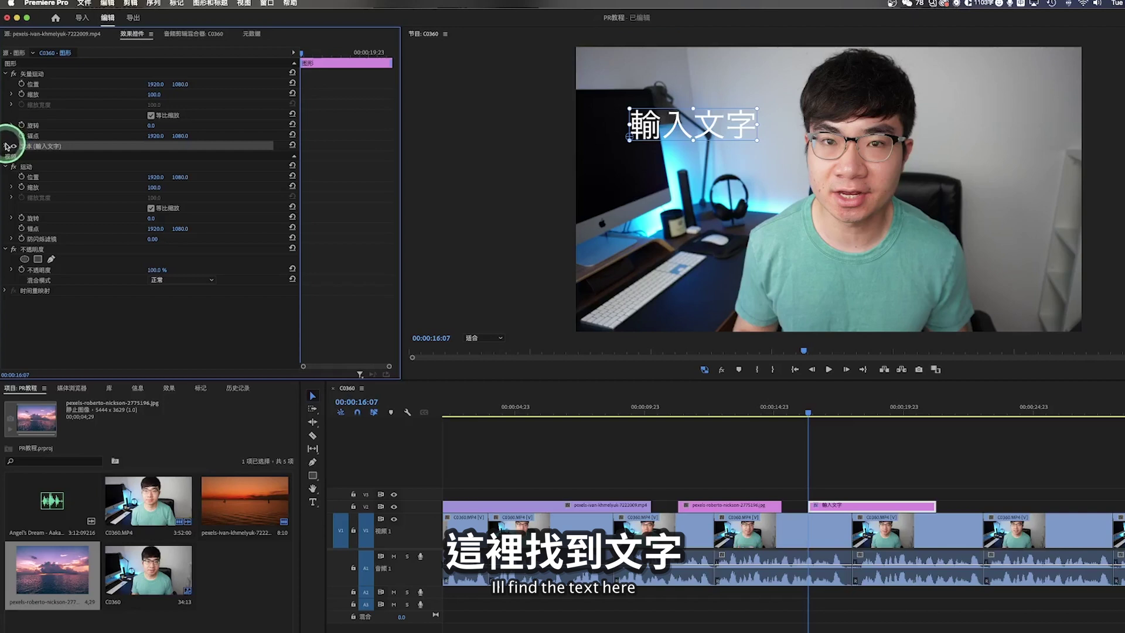
pyautogui.click(6, 147)
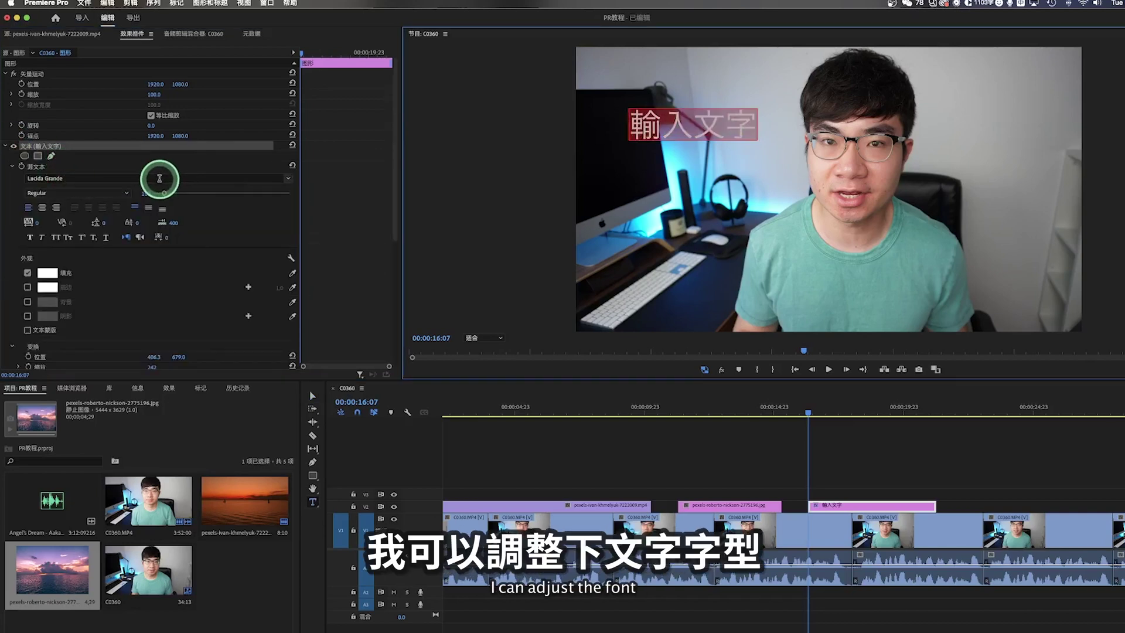
pyautogui.click(287, 179)
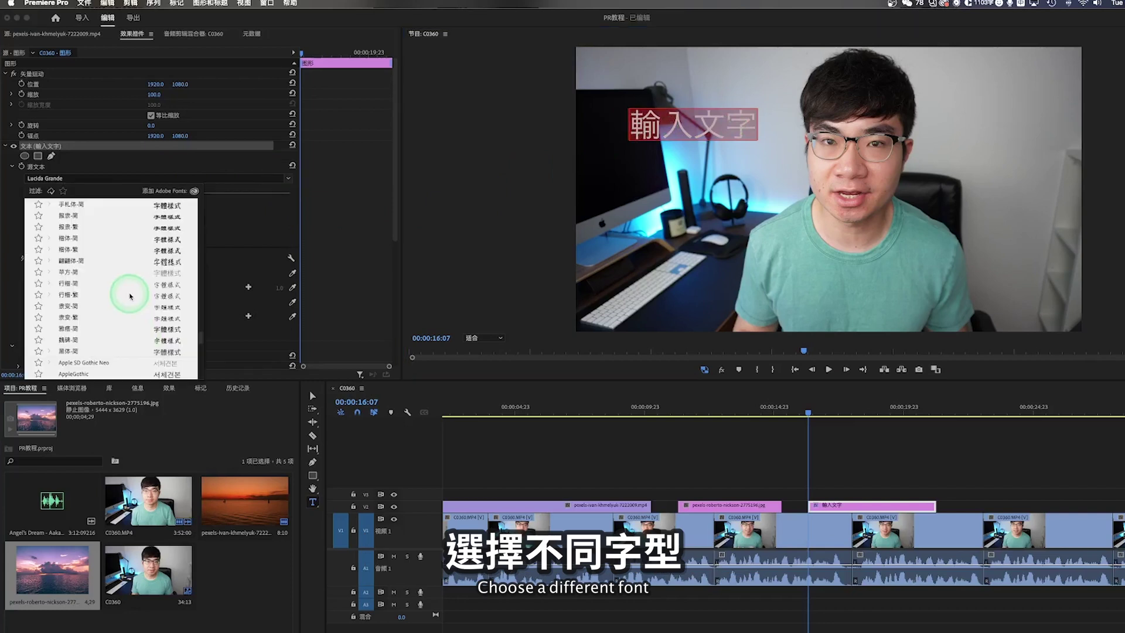
pyautogui.click(128, 194)
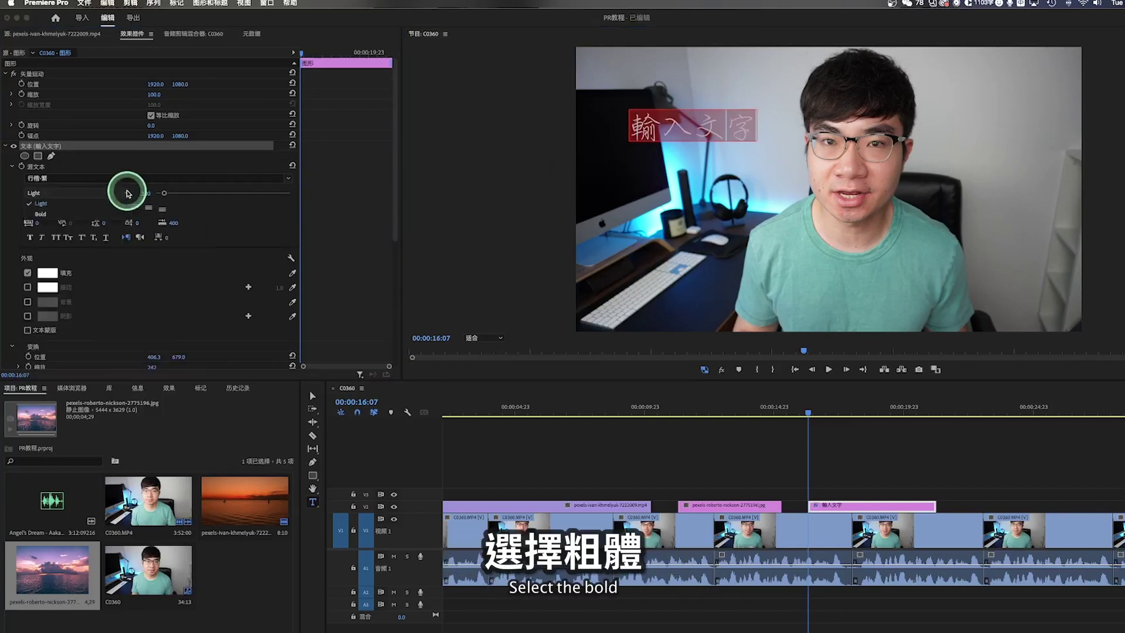
pyautogui.click(101, 209)
pyautogui.moveTo(164, 193); pyautogui.dragTo(166, 193)
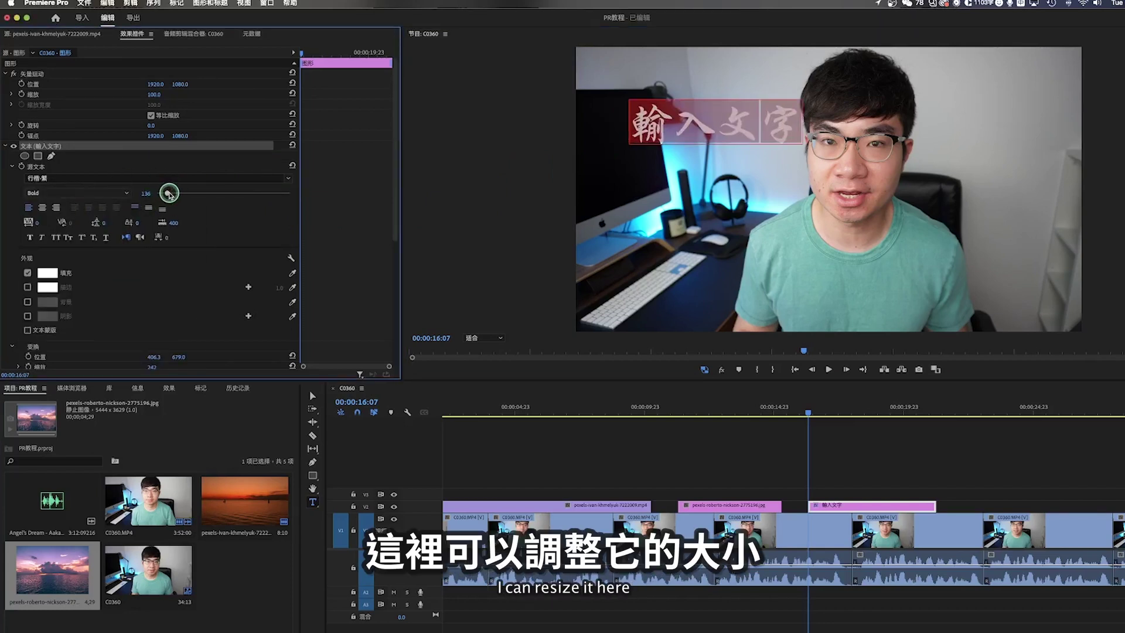
pyautogui.click(55, 275)
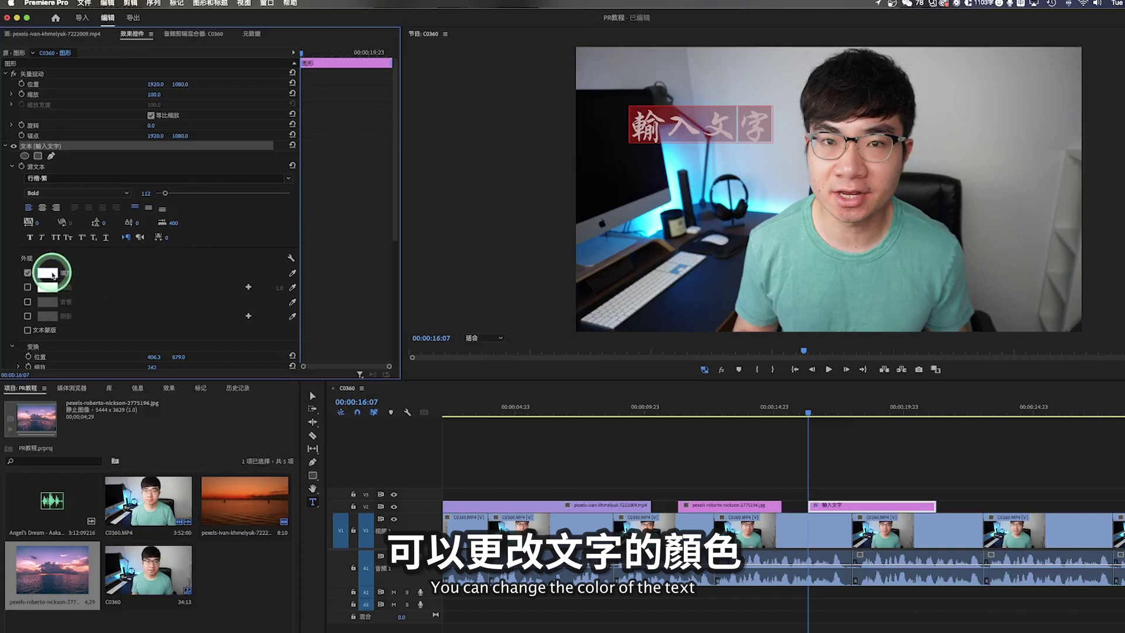
# - Give the title a red fill and turn on its shadow
pyautogui.click(547, 406)
pyautogui.click(725, 289)
pyautogui.click(52, 297)
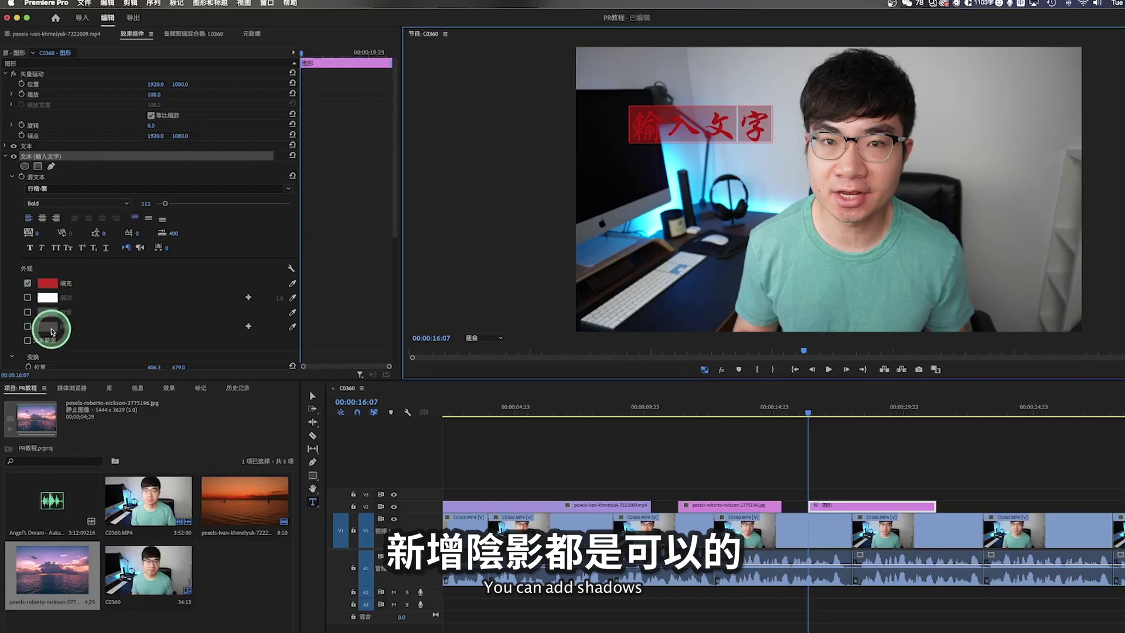
pyautogui.scroll(-3, 37, 253)
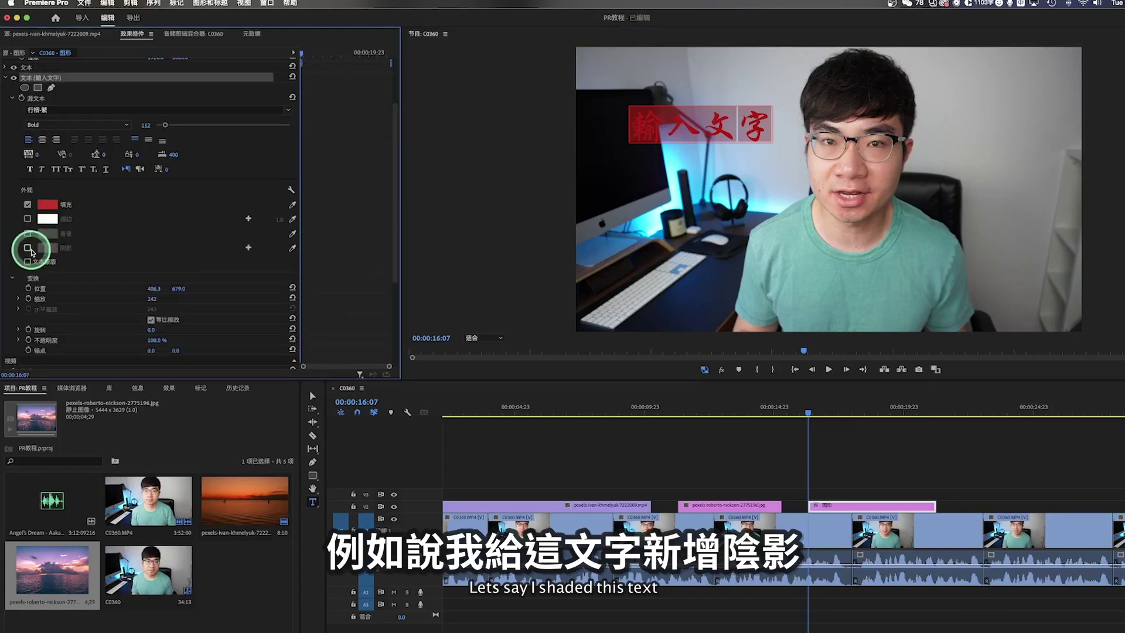
pyautogui.click(27, 249)
pyautogui.click(699, 158)
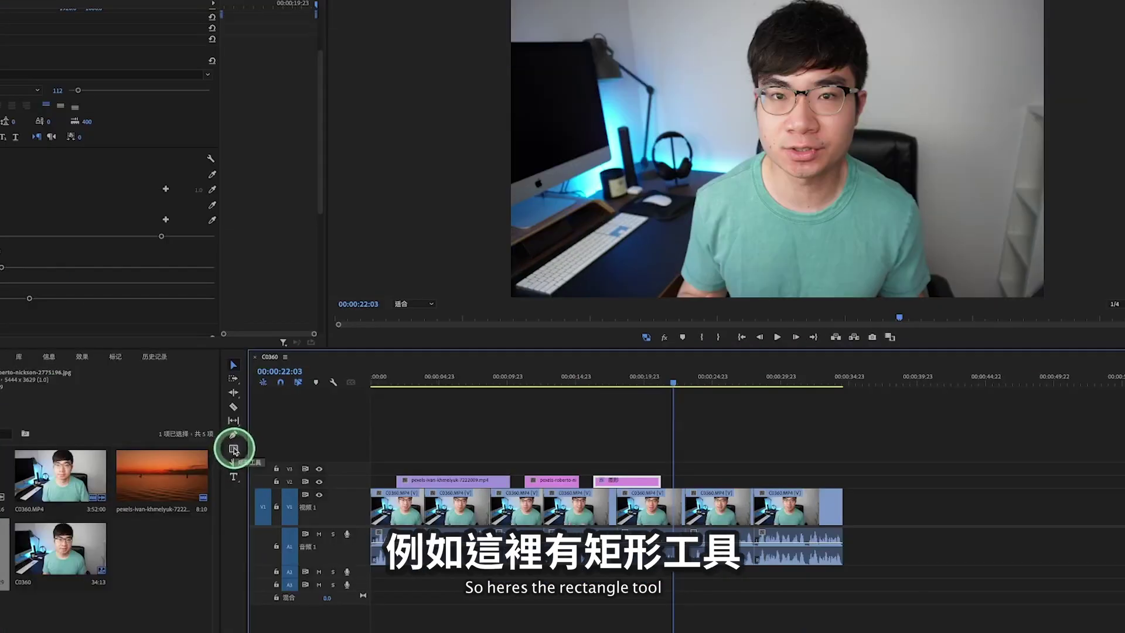
# - Draw an ellipse over the desk monitor area and enlarge it considerably
pyautogui.click(235, 450)
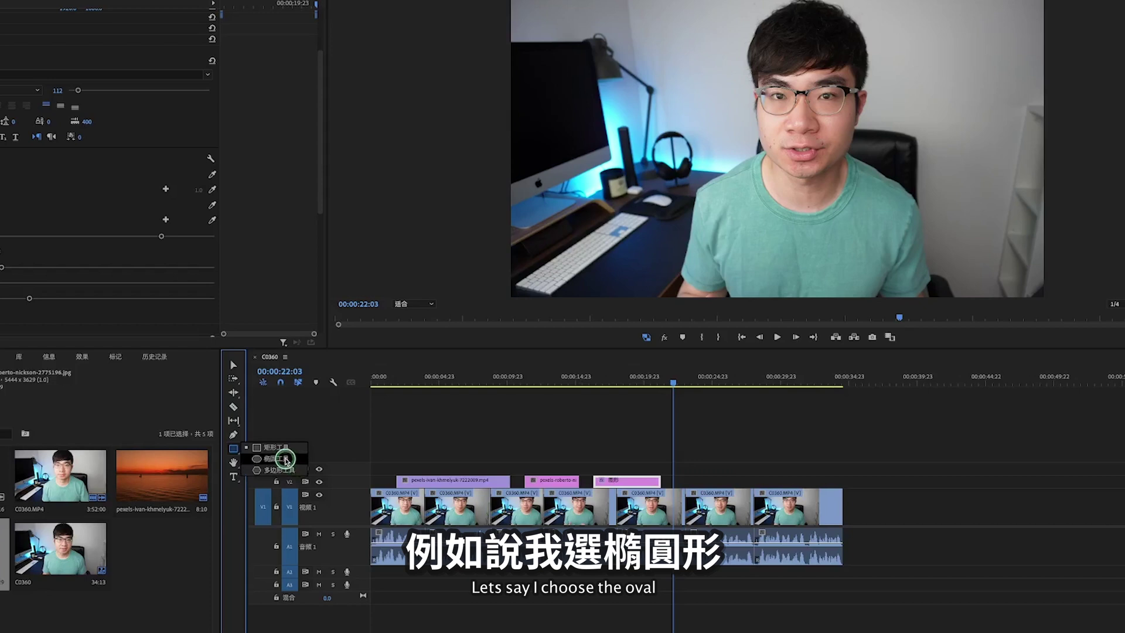
pyautogui.click(286, 459)
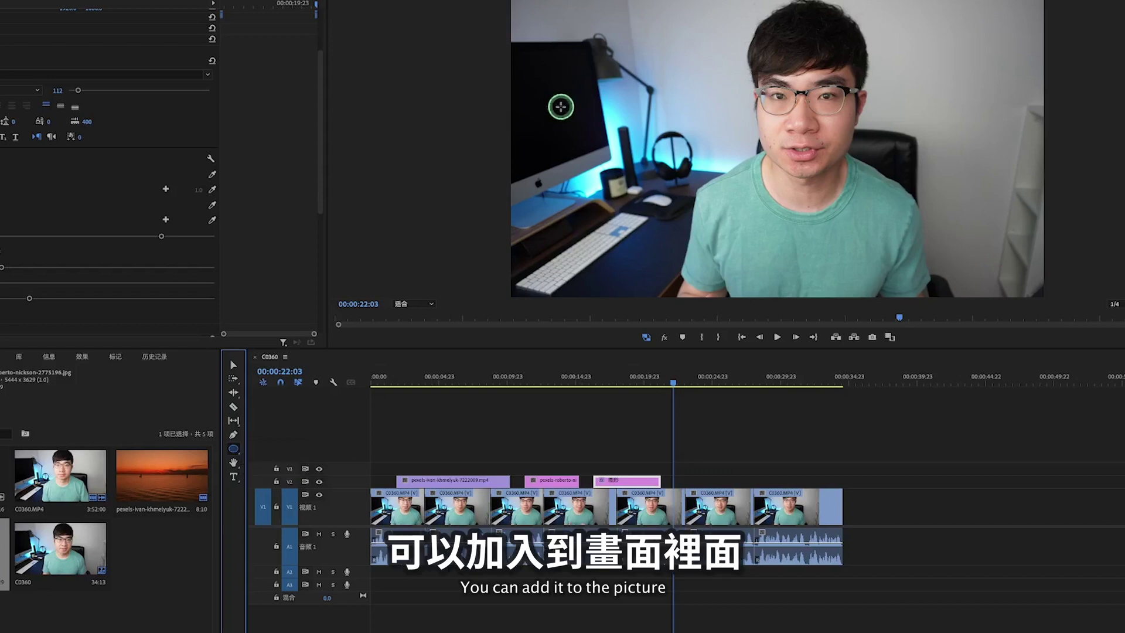
pyautogui.moveTo(561, 107); pyautogui.dragTo(626, 160)
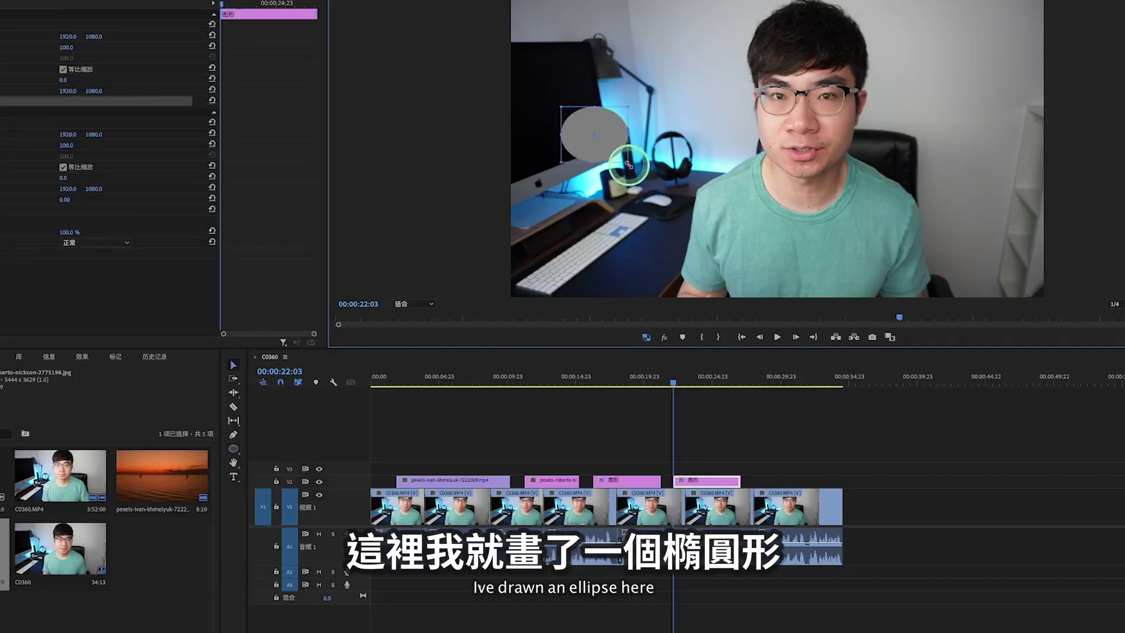
pyautogui.moveTo(628, 163); pyautogui.dragTo(694, 202)
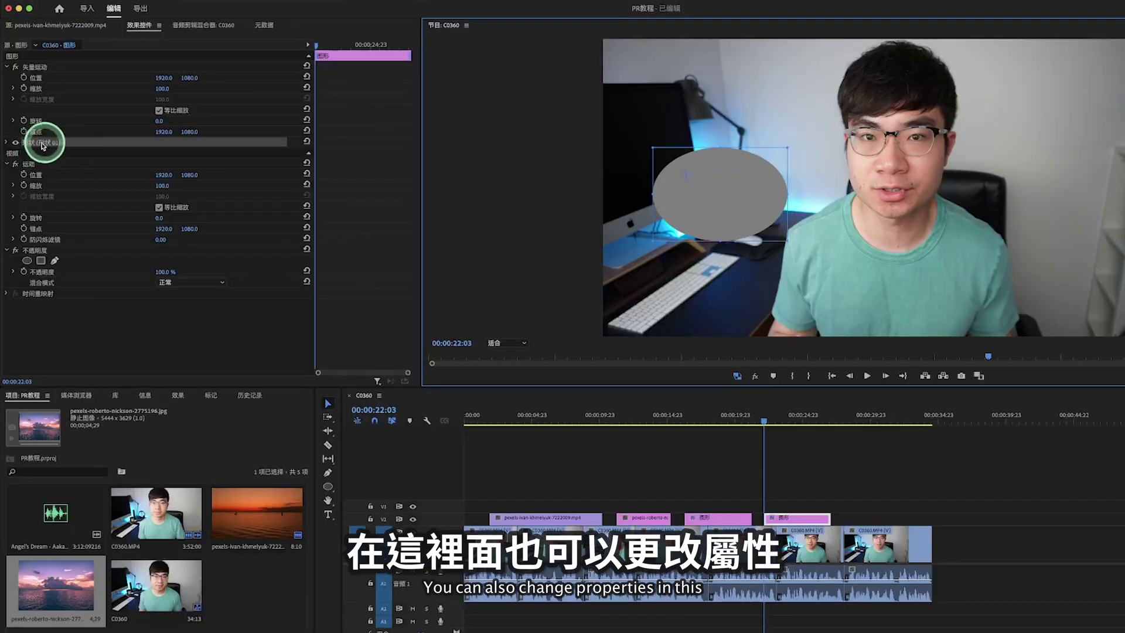
# - Change the ellipse's fill colour from grey to yellow
pyautogui.click(42, 146)
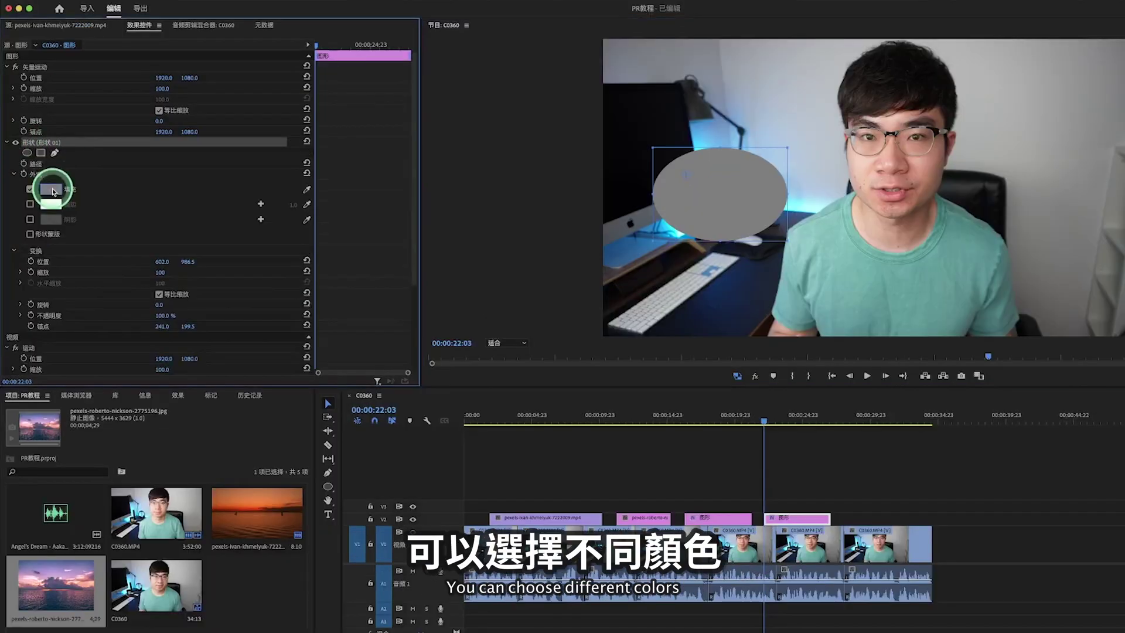
pyautogui.click(53, 191)
pyautogui.click(680, 384)
pyautogui.click(760, 287)
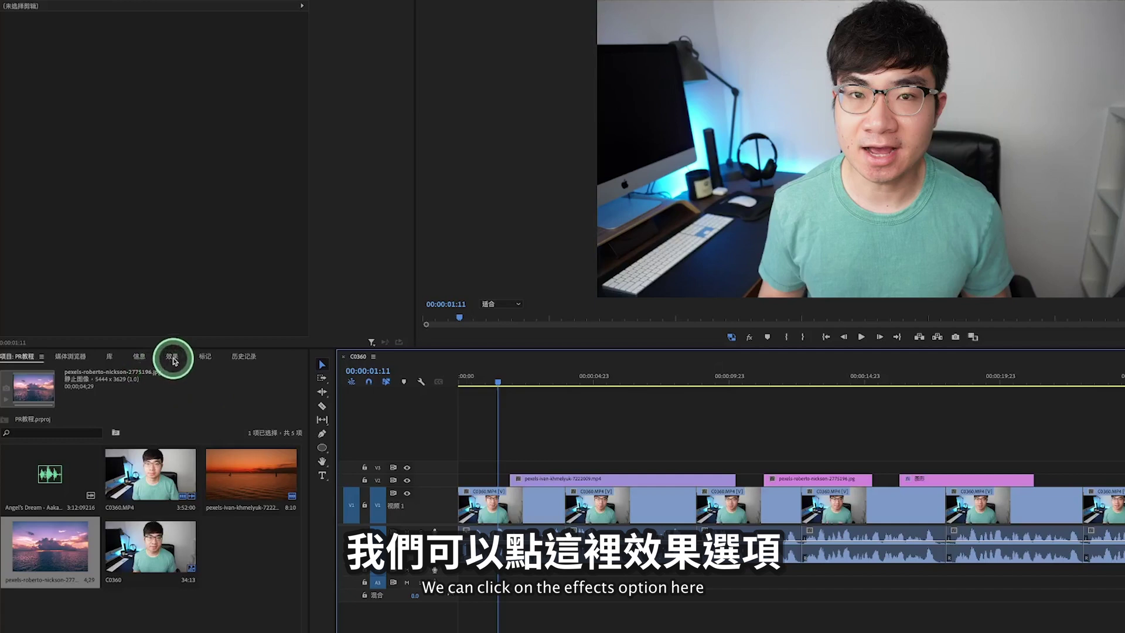
# - Add a 交叉溶解 Cross Dissolve at the start of the sunset clip and preview it
pyautogui.click(173, 359)
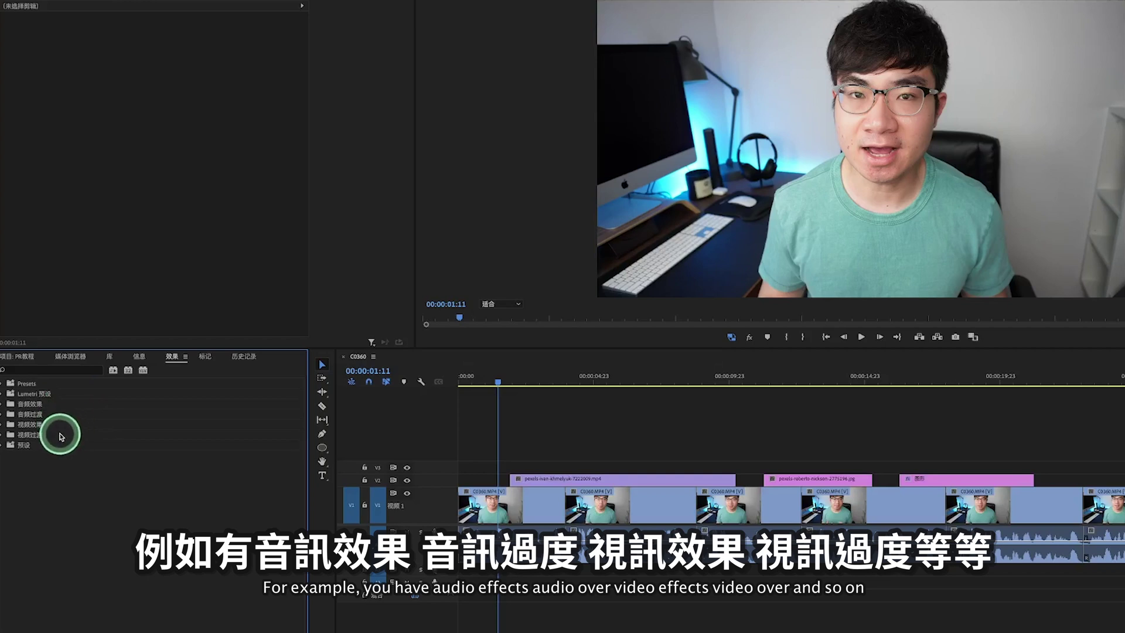
pyautogui.click(1, 434)
pyautogui.click(6, 486)
pyautogui.click(57, 506)
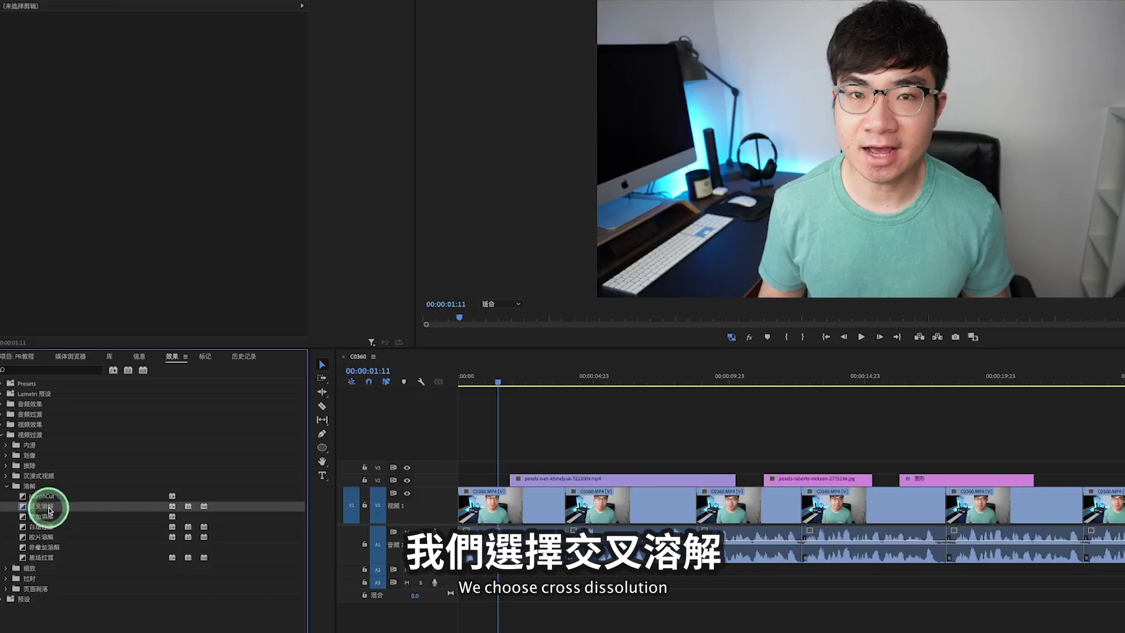
pyautogui.moveTo(49, 508); pyautogui.dragTo(280, 448)
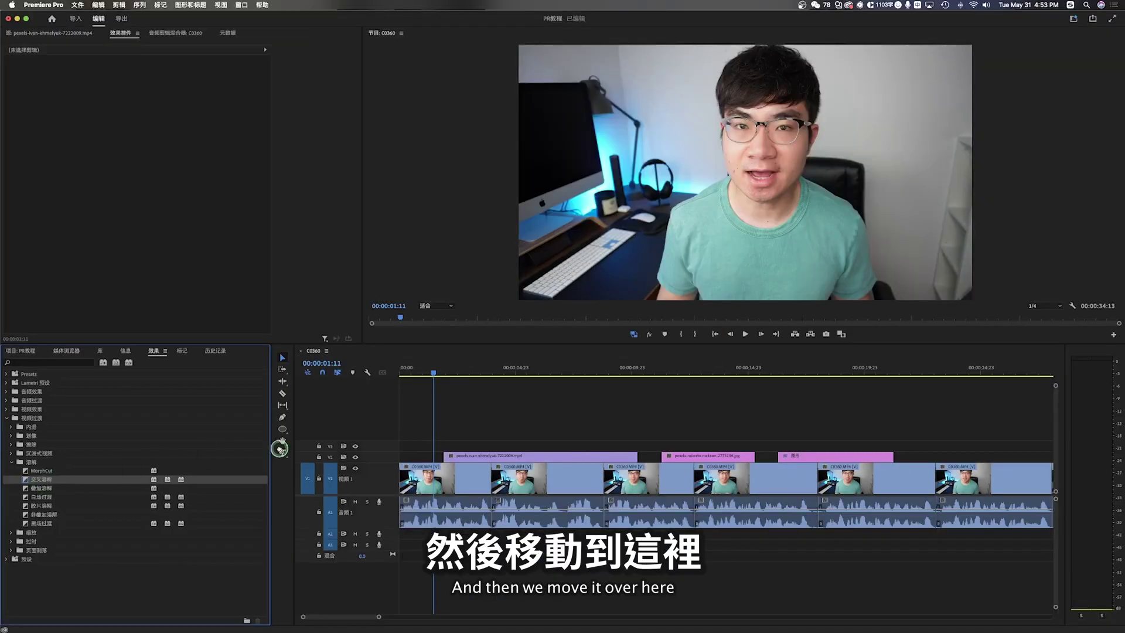
pyautogui.moveTo(448, 460); pyautogui.dragTo(450, 461)
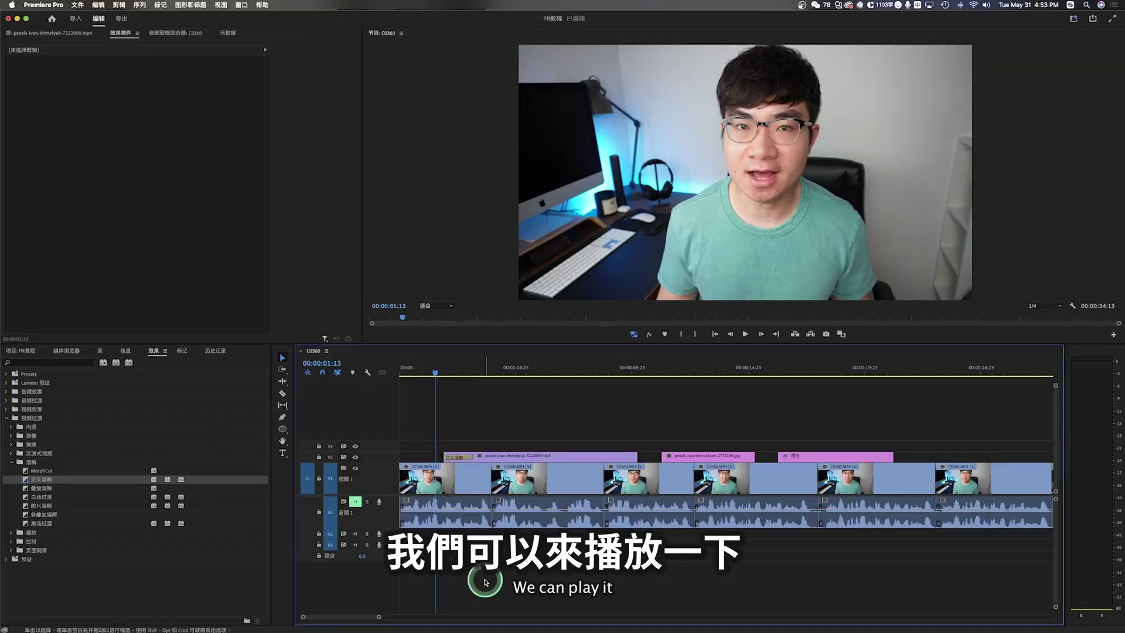
pyautogui.press('space')
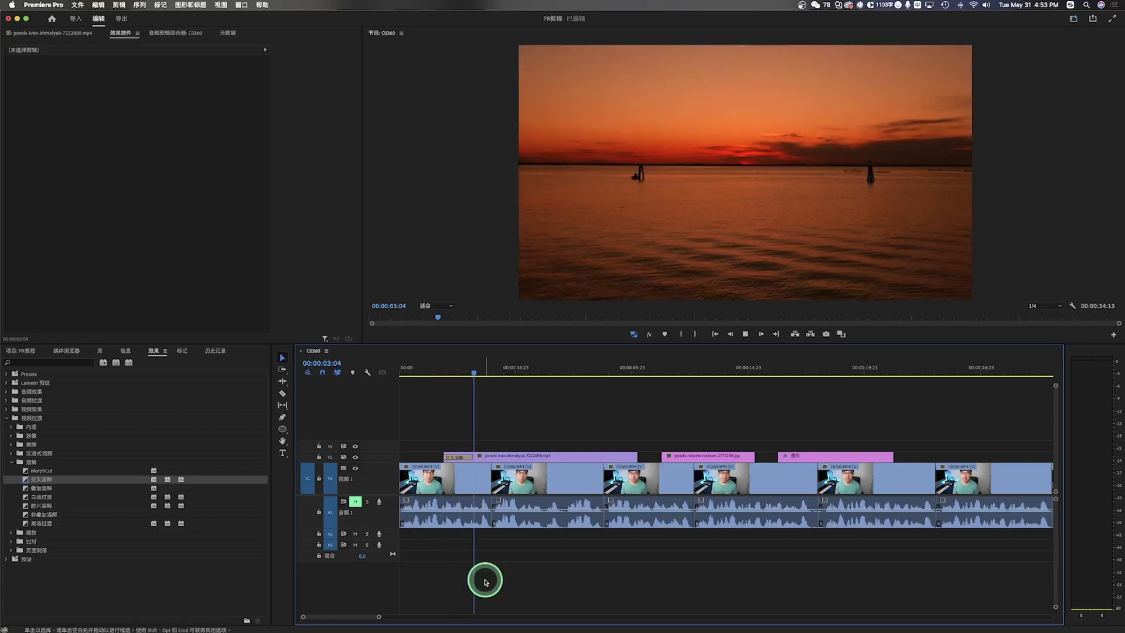
pyautogui.press('space')
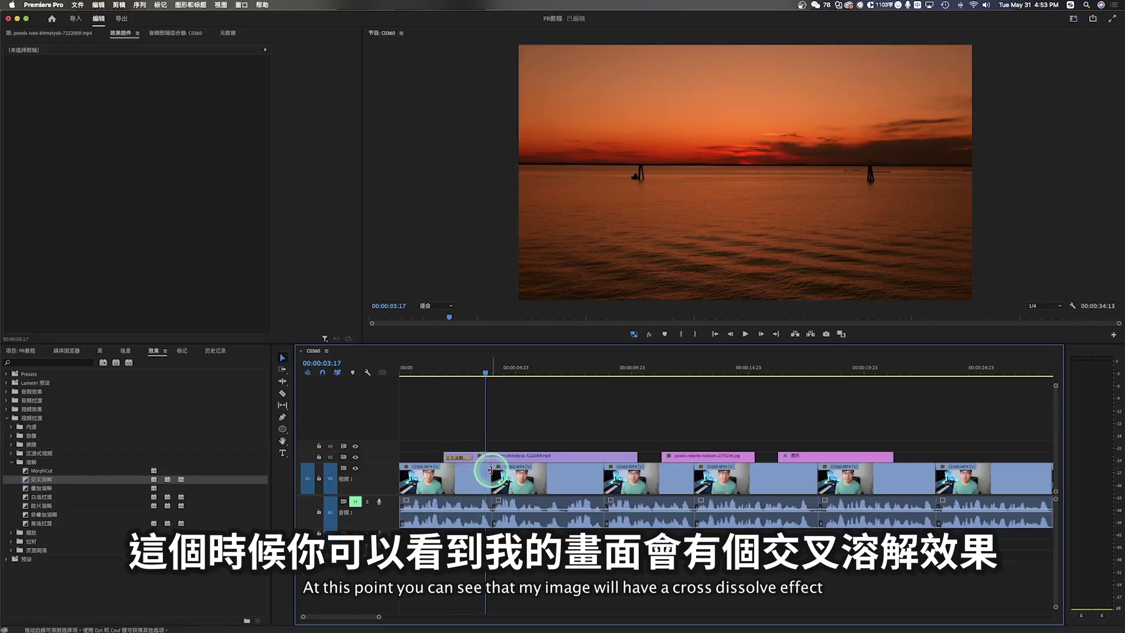
# - Shorten that dissolve to 16 frames, add another at the clip's end, and review both
pyautogui.click(466, 448)
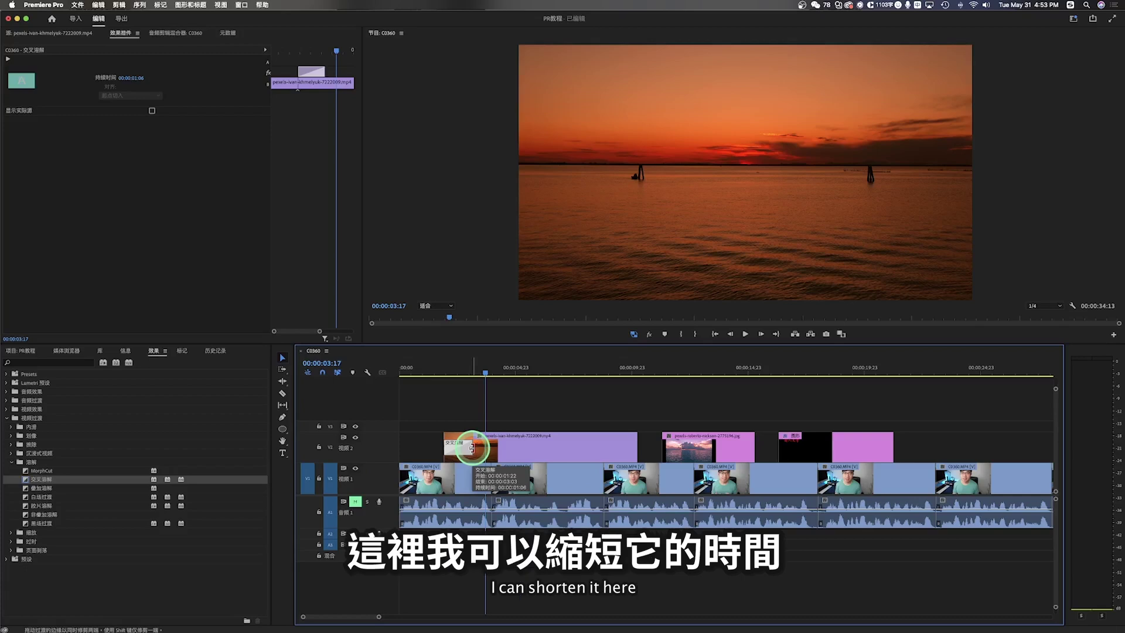
pyautogui.moveTo(471, 449)
pyautogui.mouseDown()
pyautogui.moveTo(459, 450)
pyautogui.moveTo(500, 451)
pyautogui.mouseUp()
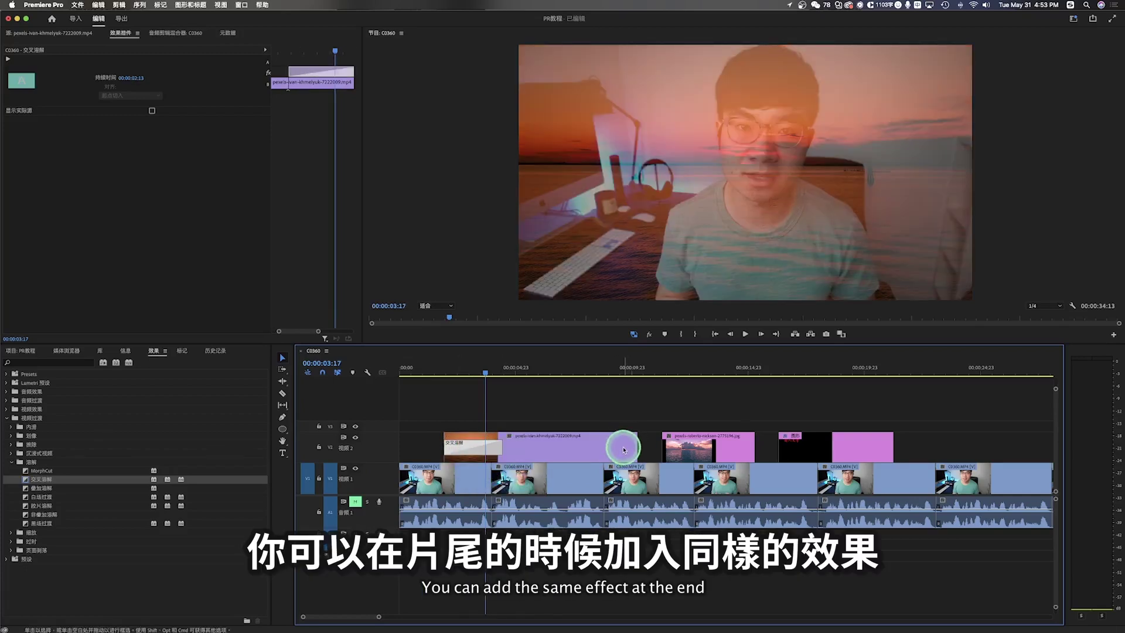
pyautogui.moveTo(35, 479); pyautogui.dragTo(623, 445)
pyautogui.click(423, 369)
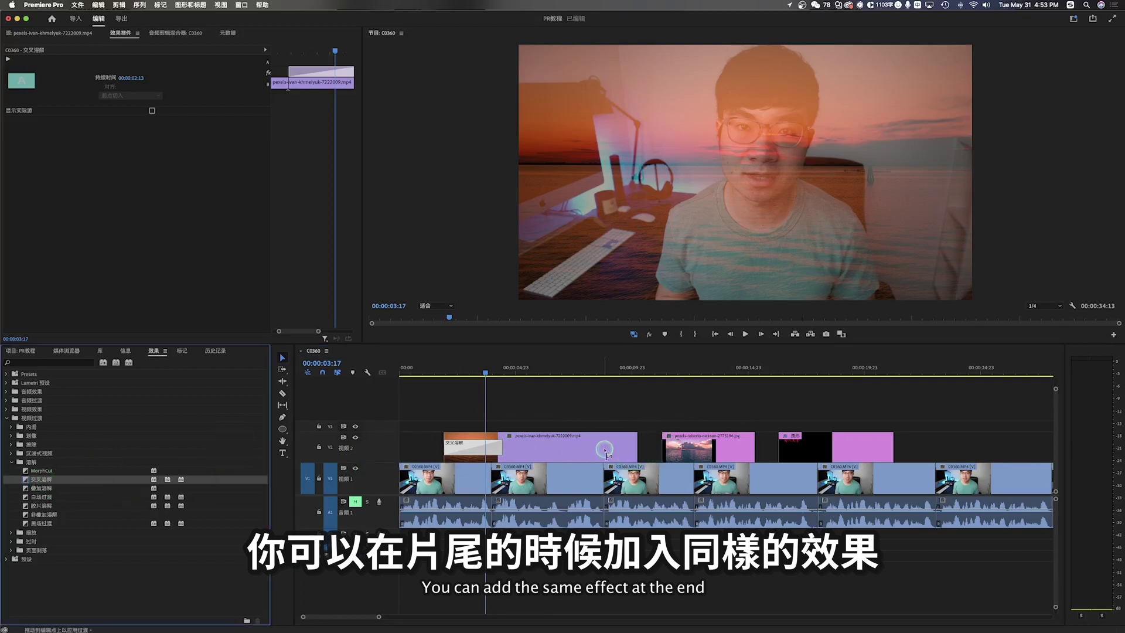
pyautogui.press('space')
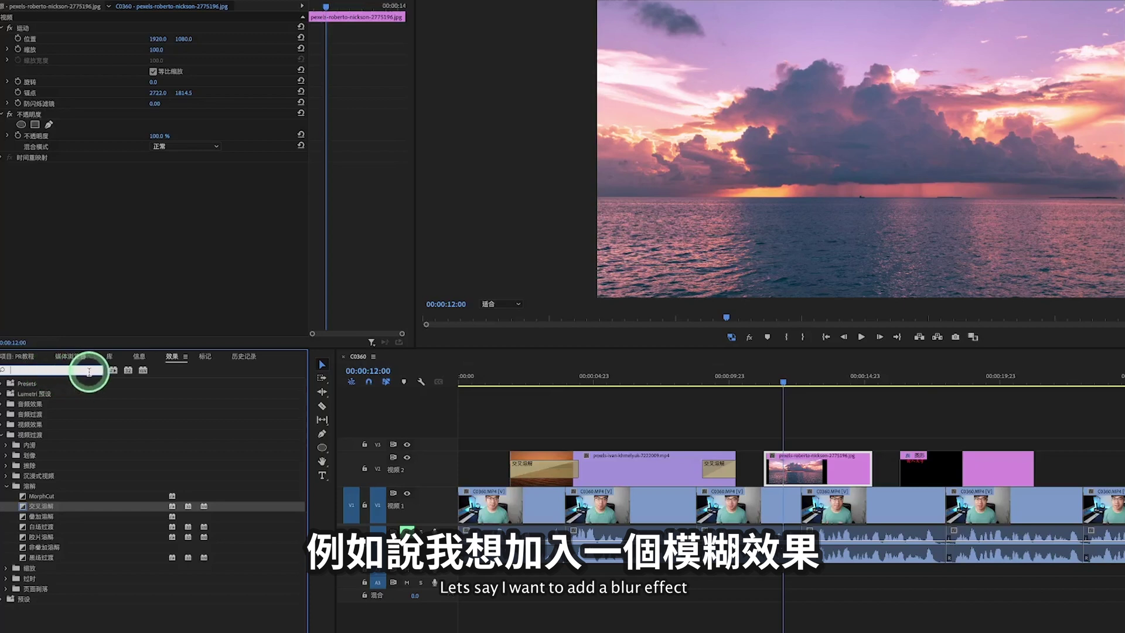
# - Apply 高斯模糊 Gaussian Blur to the pexels-roberto still on V2 with blurriness 60
pyautogui.write('模糊')
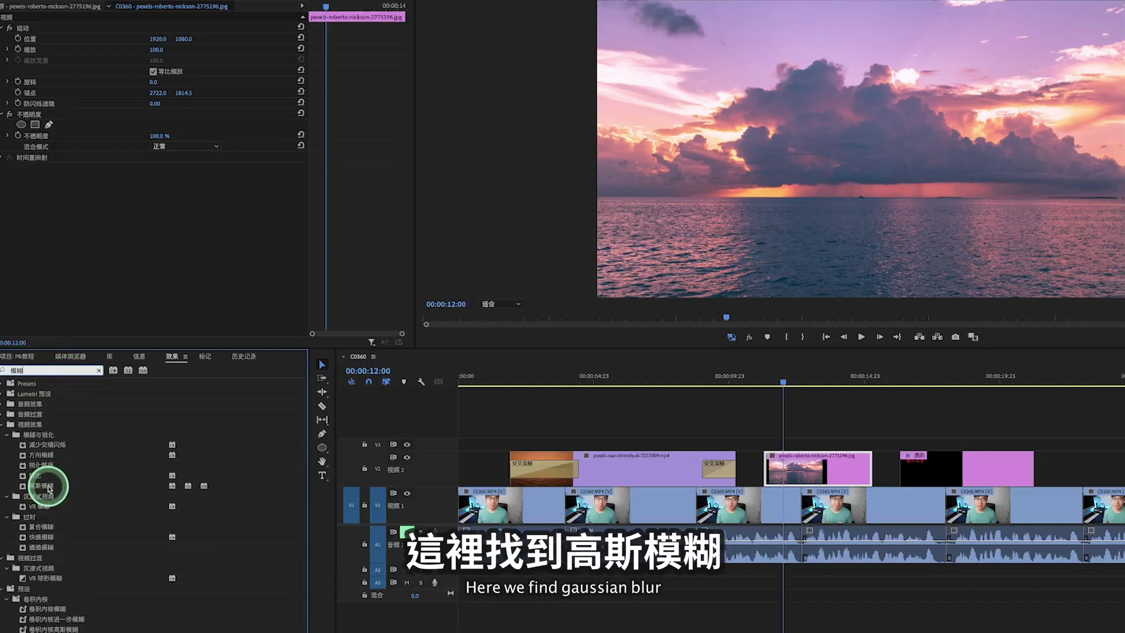
pyautogui.moveTo(48, 489); pyautogui.dragTo(814, 467)
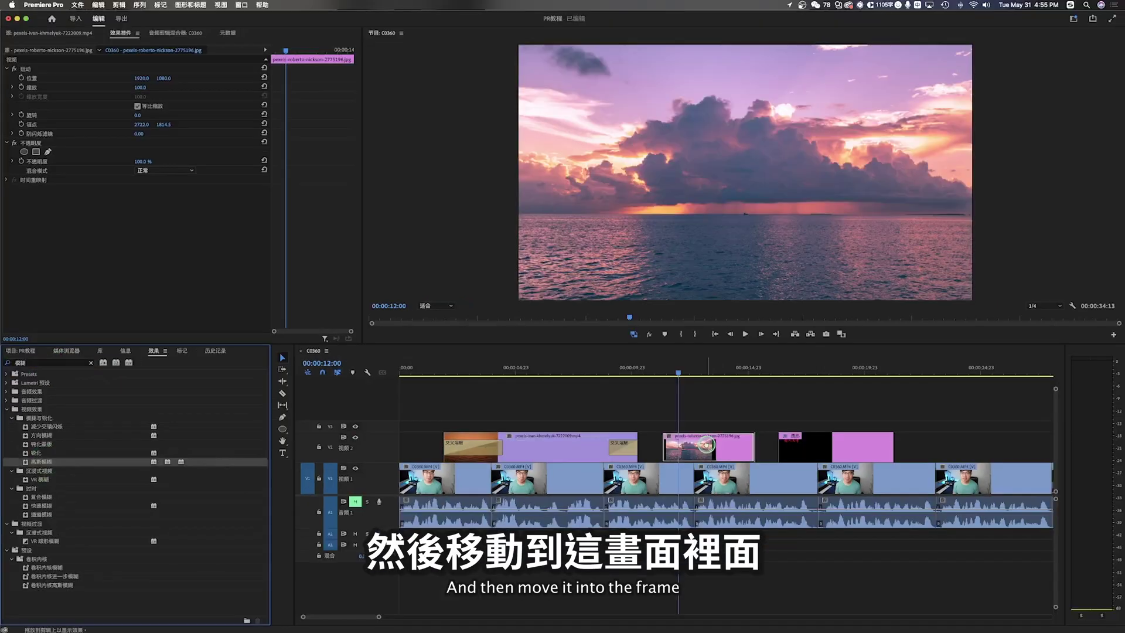
pyautogui.moveTo(708, 445); pyautogui.dragTo(707, 446)
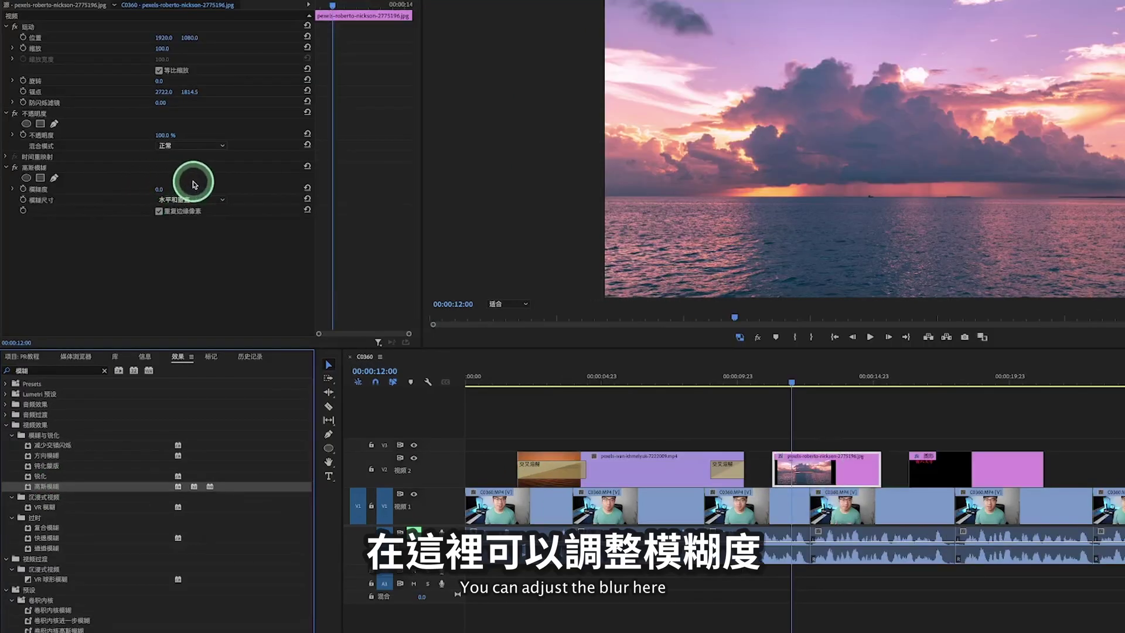
pyautogui.click(174, 189)
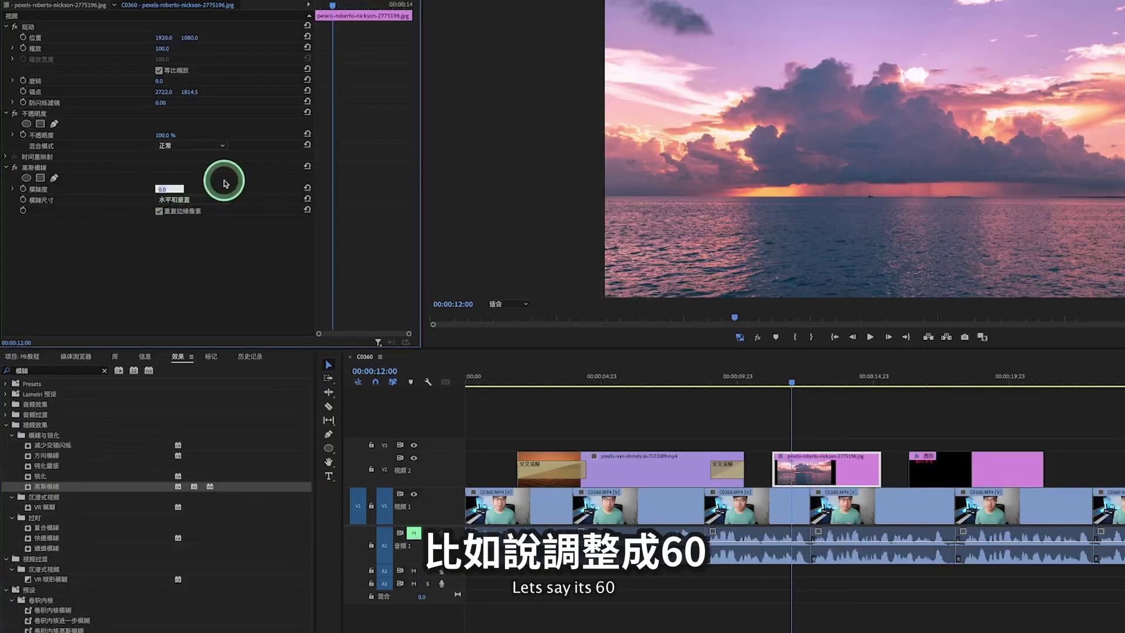
pyautogui.write('60')
pyautogui.press('Return')
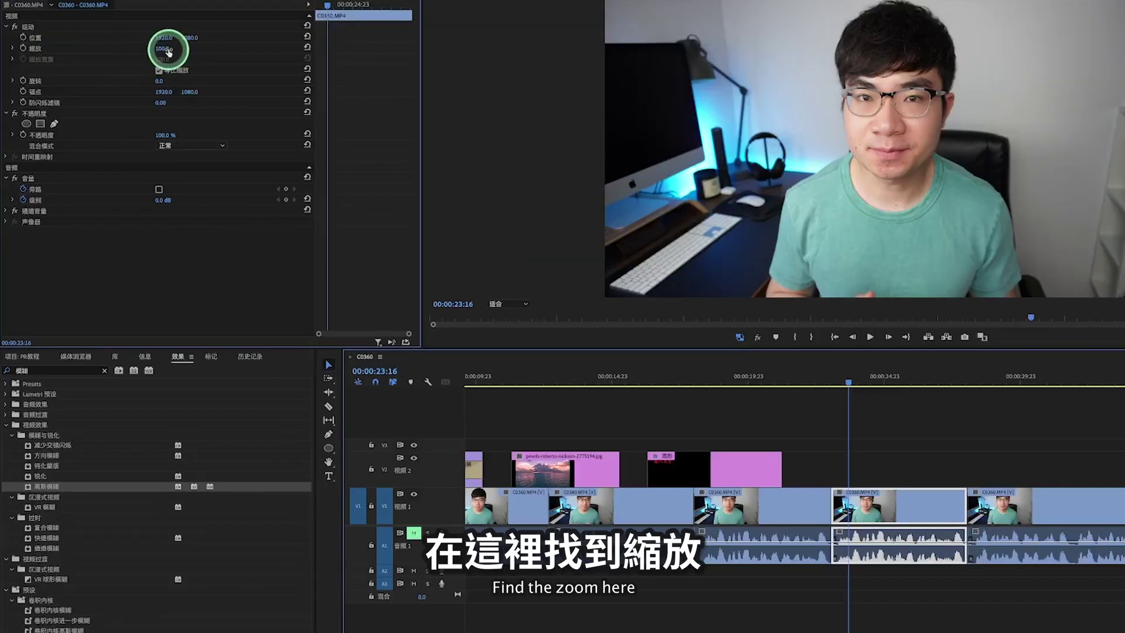
pyautogui.click(166, 49)
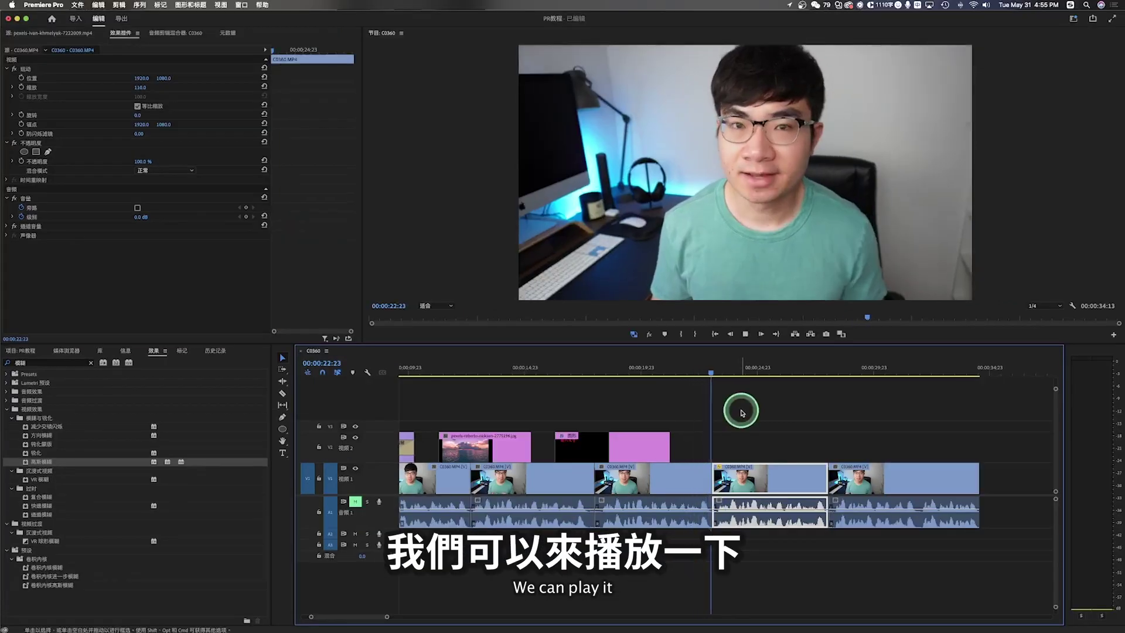
pyautogui.click(754, 499)
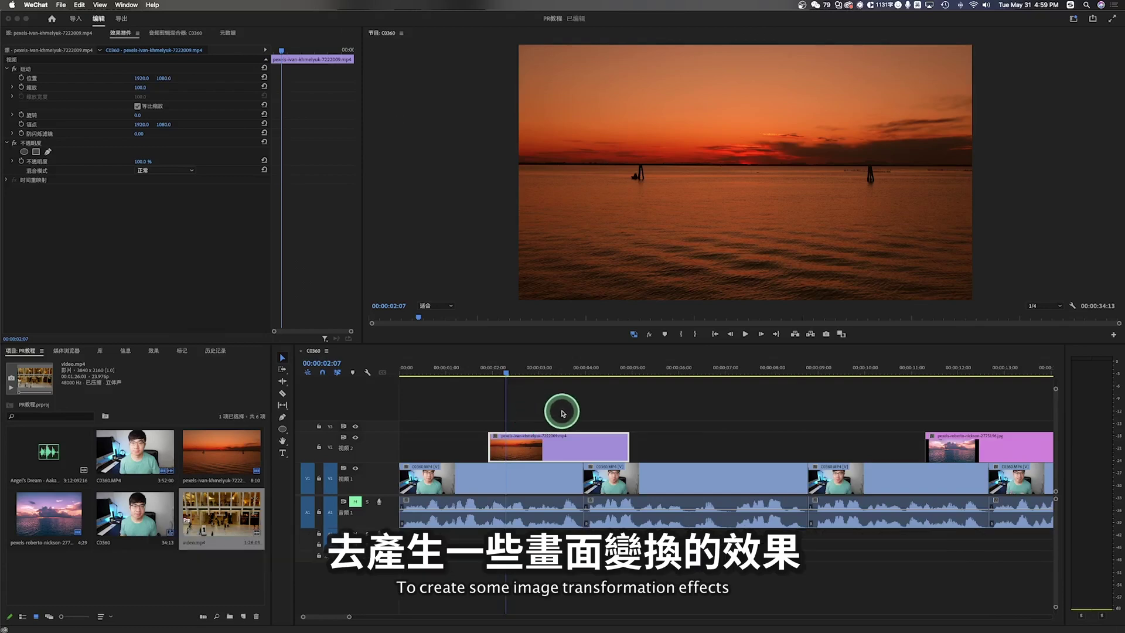
# - Keyframe the sunset clip's 缩放 scale from 100 at its start to 130 at its end
pyautogui.click(572, 413)
pyautogui.press('Up')
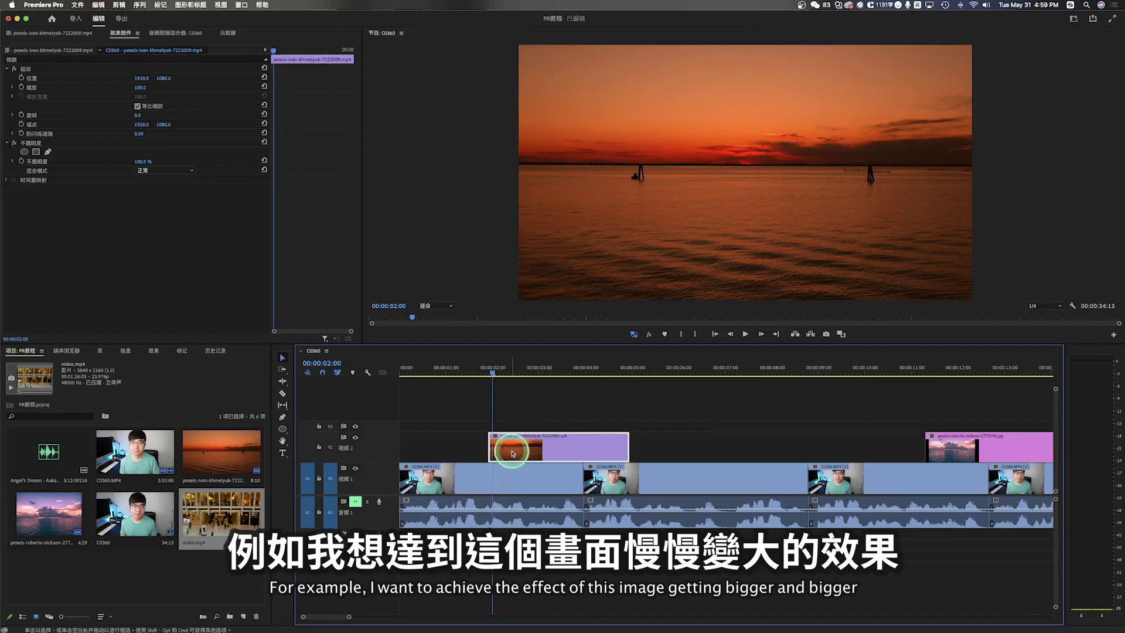
pyautogui.press('Left')
pyautogui.press('Left')
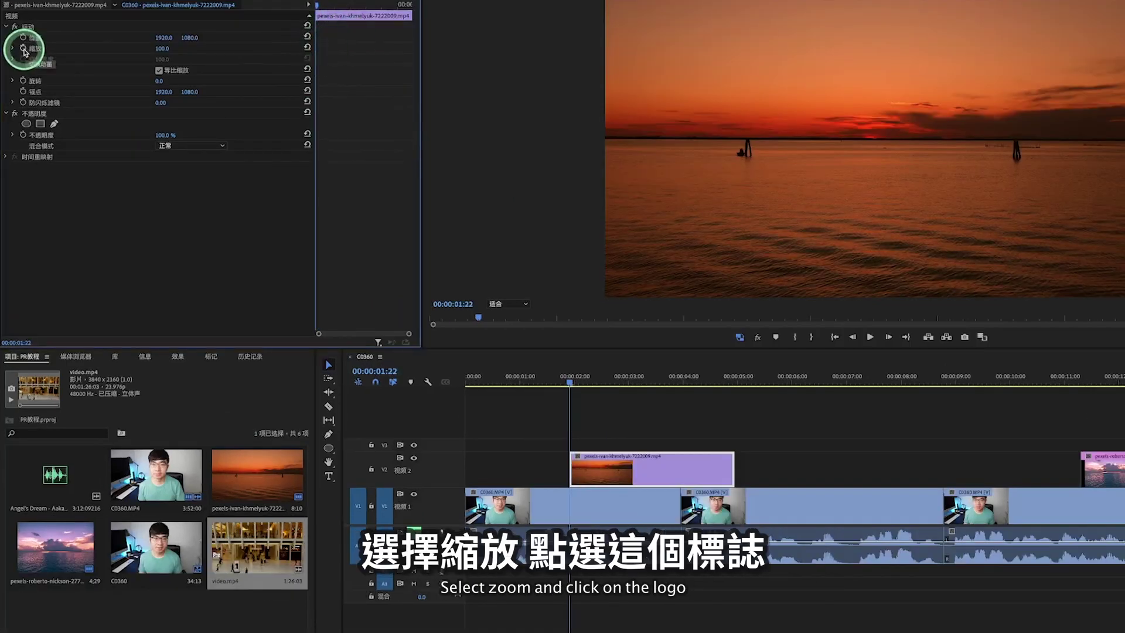
pyautogui.click(23, 48)
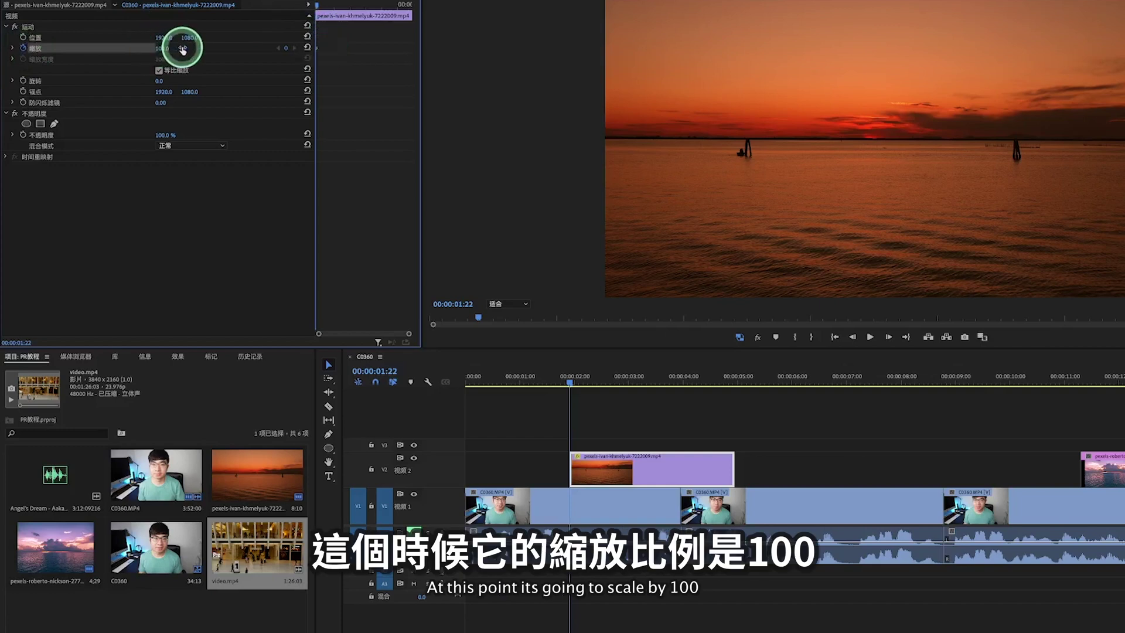
pyautogui.click(405, 53)
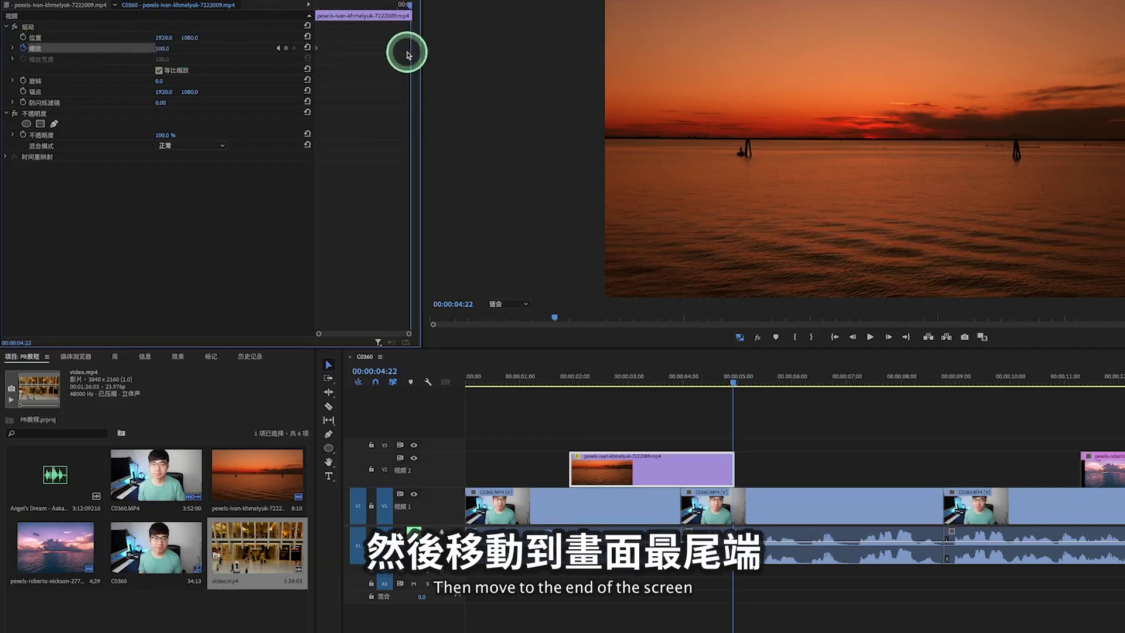
pyautogui.click(169, 49)
pyautogui.write('130')
pyautogui.click(413, 50)
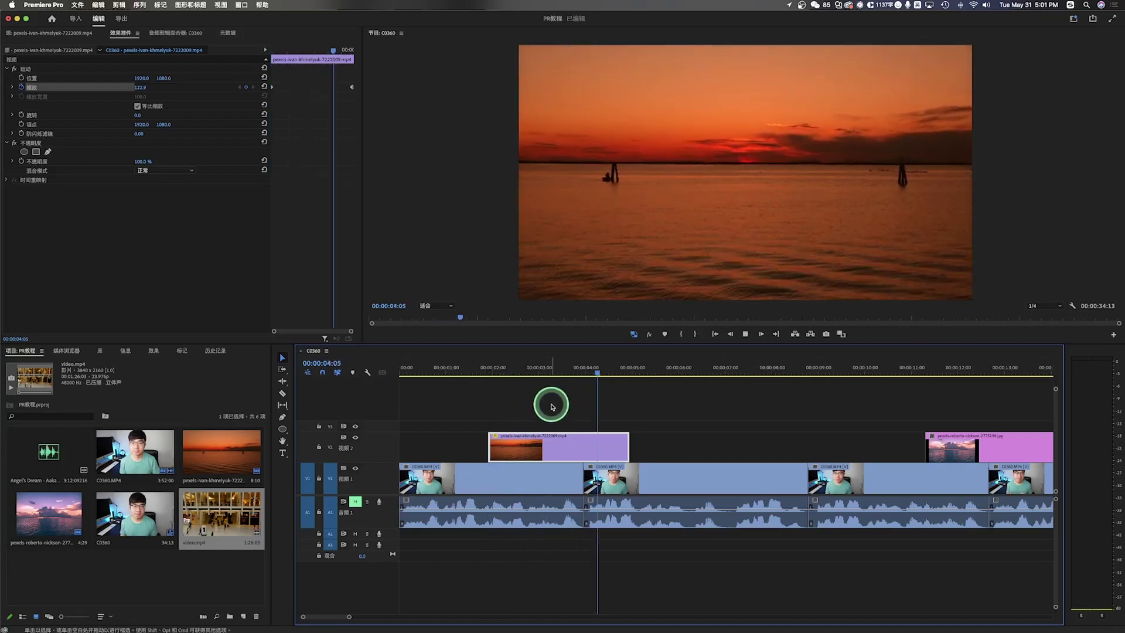
pyautogui.press('space')
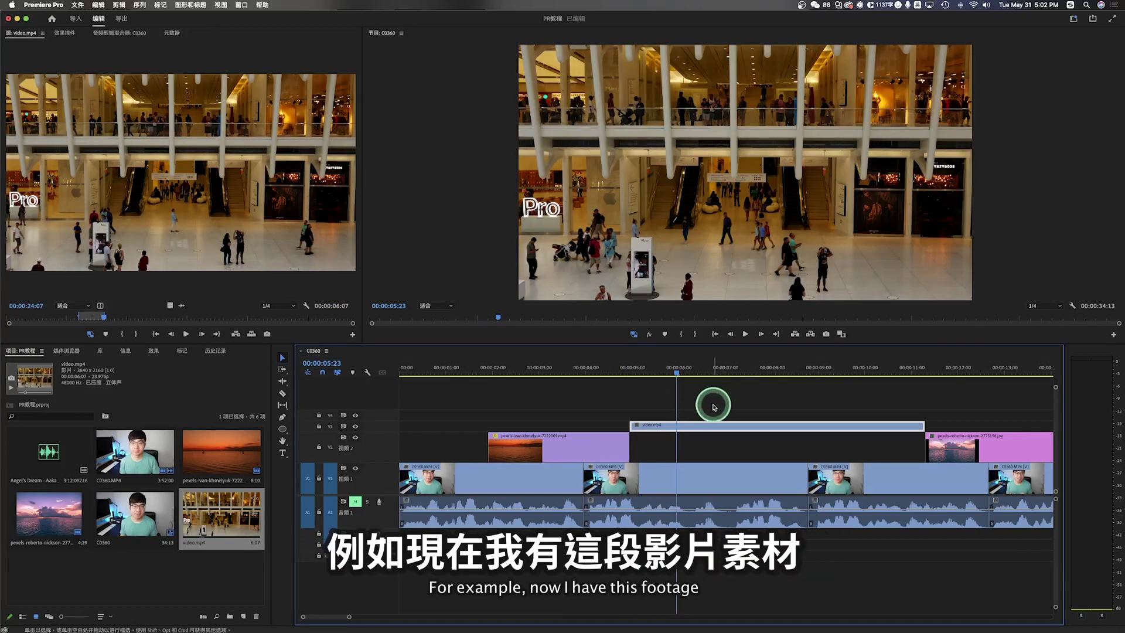
# - Set the video.mp4 clip's speed to 300% and preview the fast motion
pyautogui.press('space')
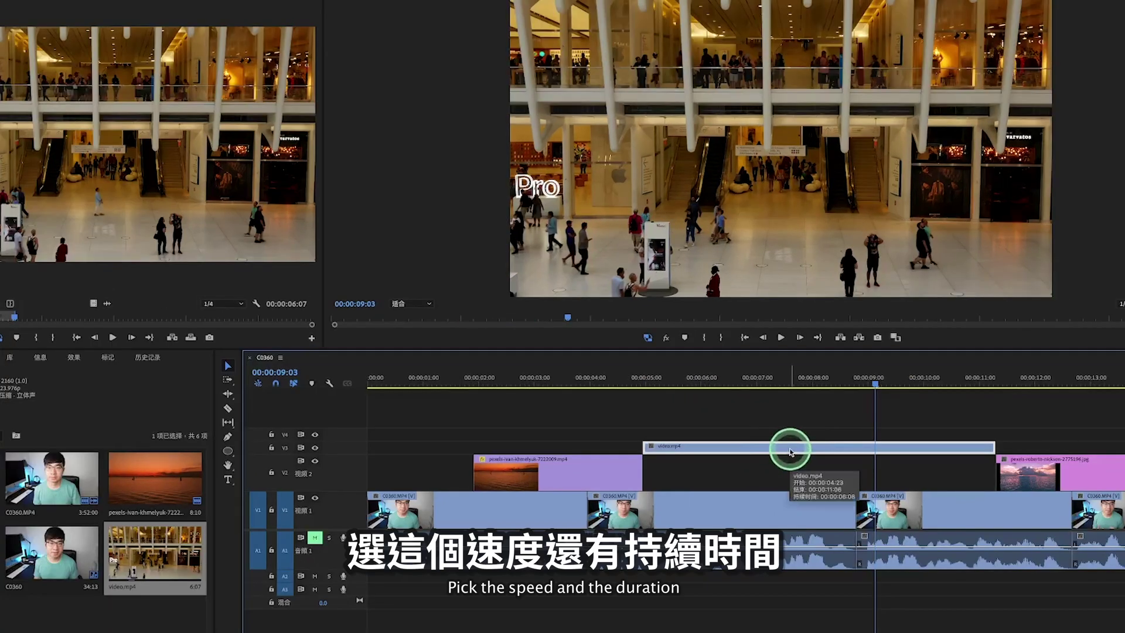
pyautogui.rightClick(790, 452)
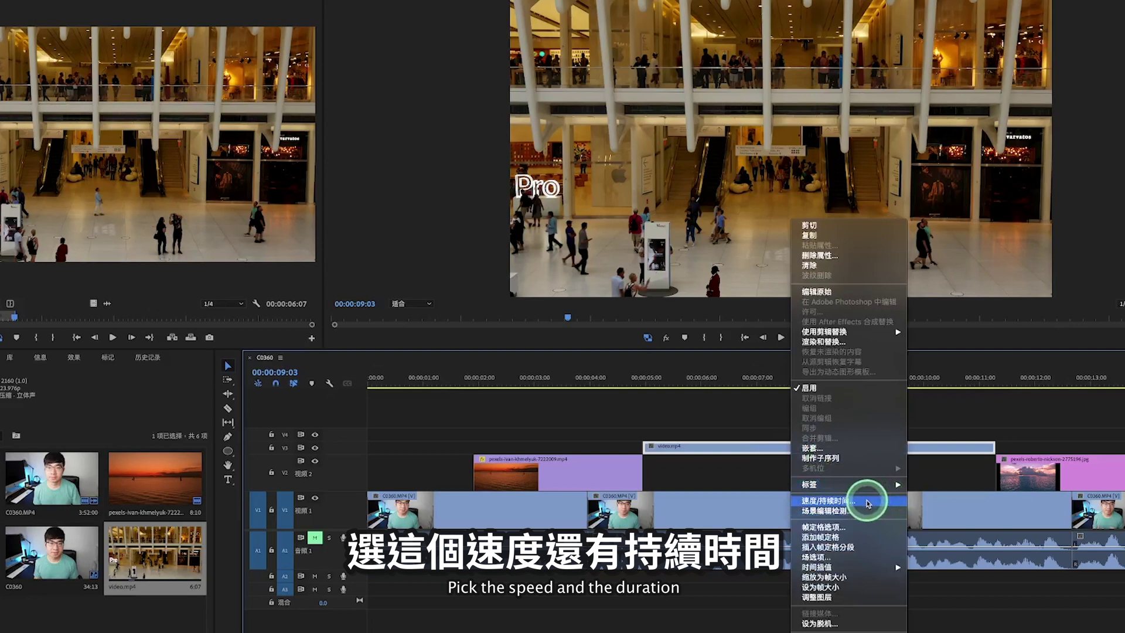
pyautogui.click(867, 502)
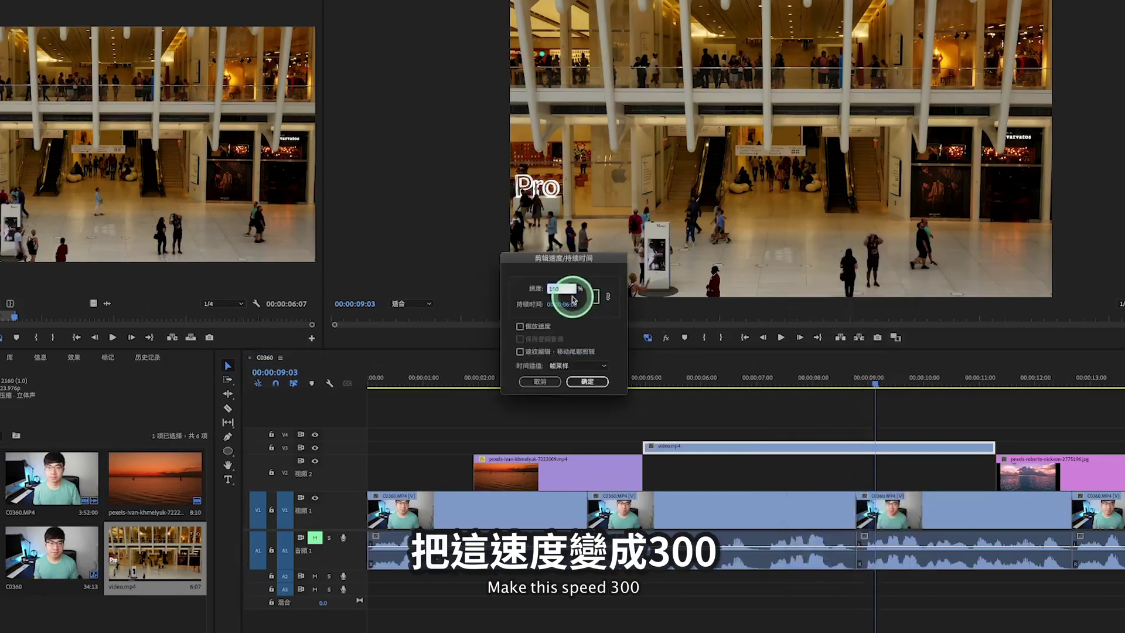
pyautogui.press('Return')
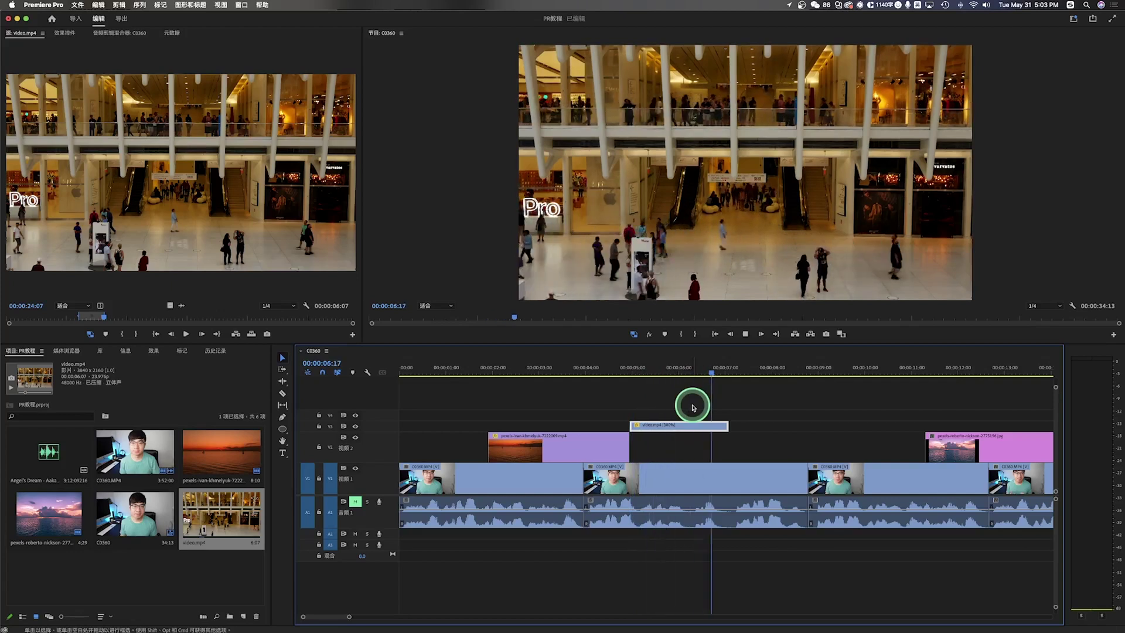
pyautogui.press('space')
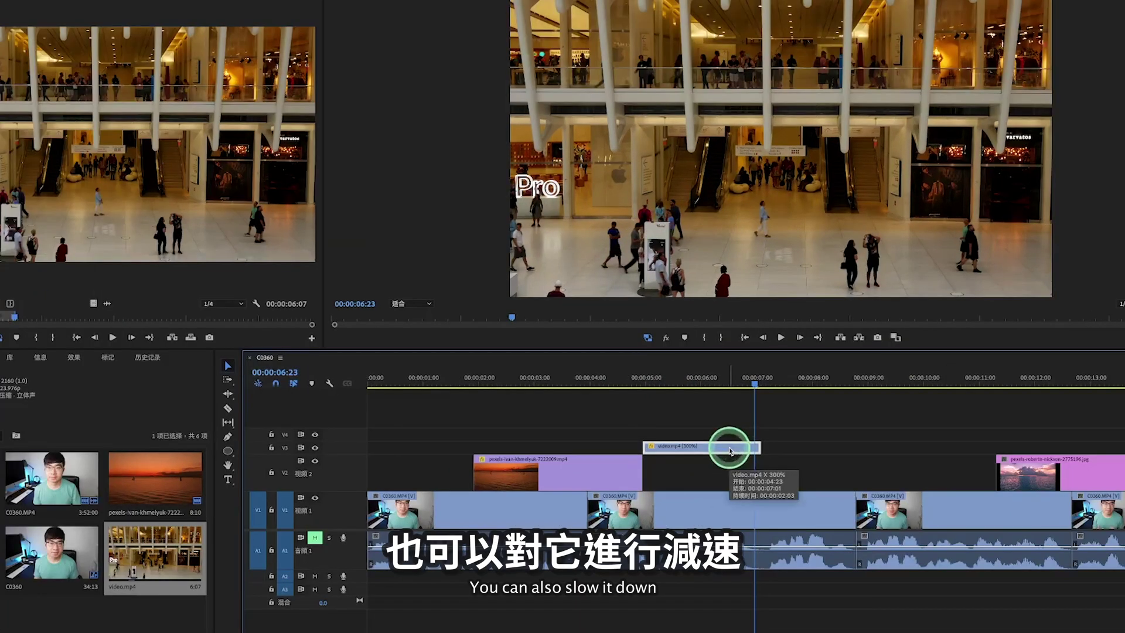
# - Change video.mp4's speed to 50% and preview the slowed-down clip
pyautogui.rightClick(702, 429)
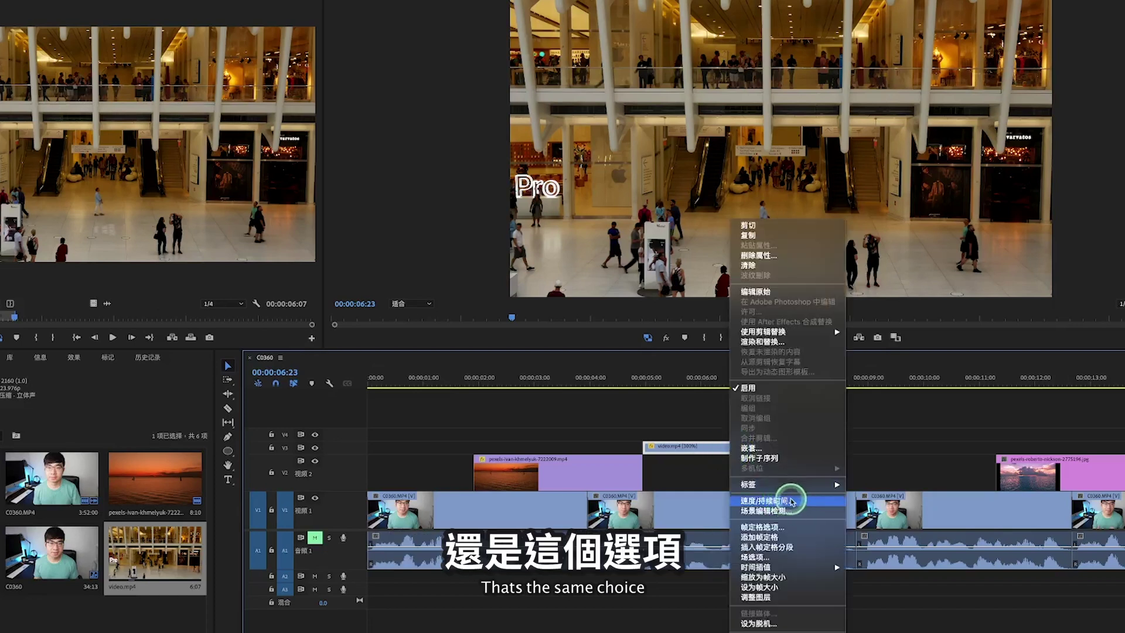
pyautogui.click(785, 501)
pyautogui.write('50')
pyautogui.press('Return')
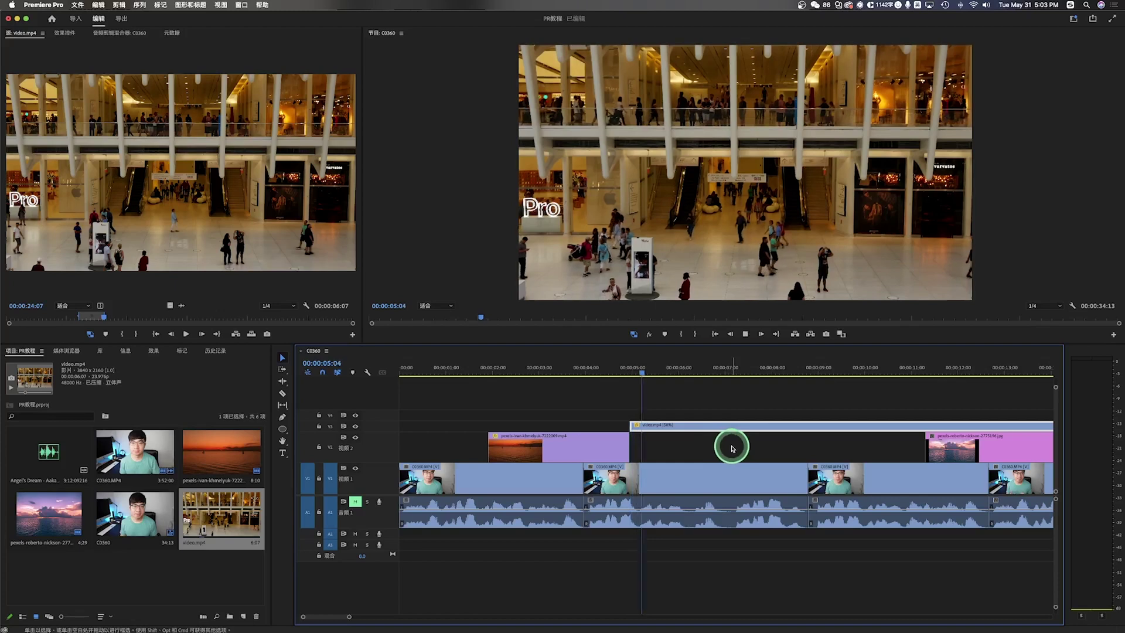
pyautogui.press('space')
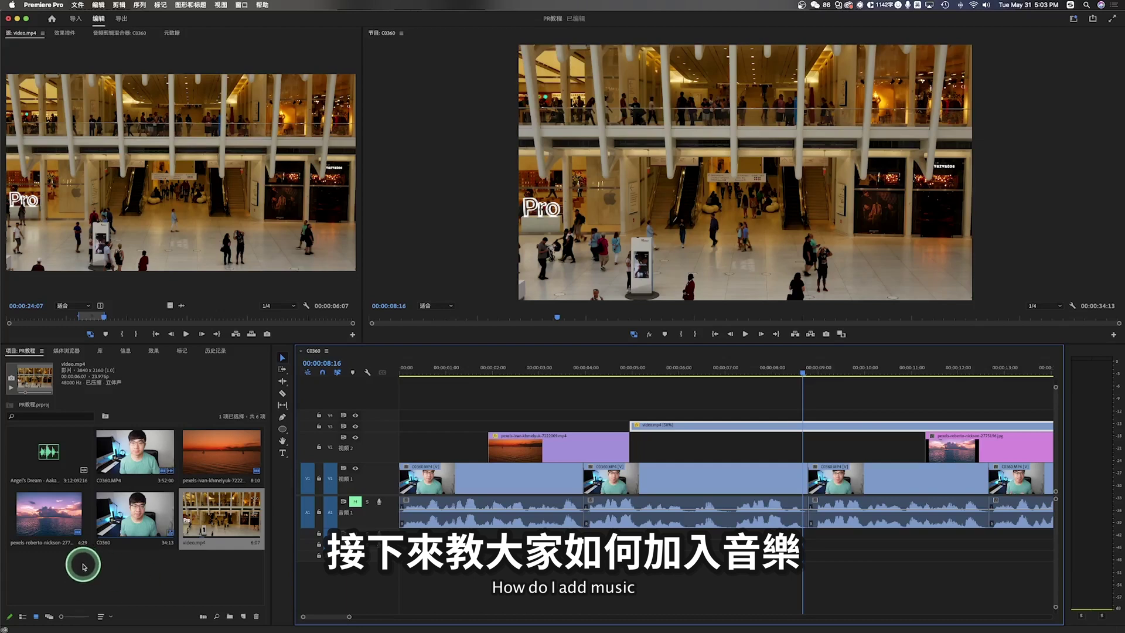
pyautogui.click(44, 467)
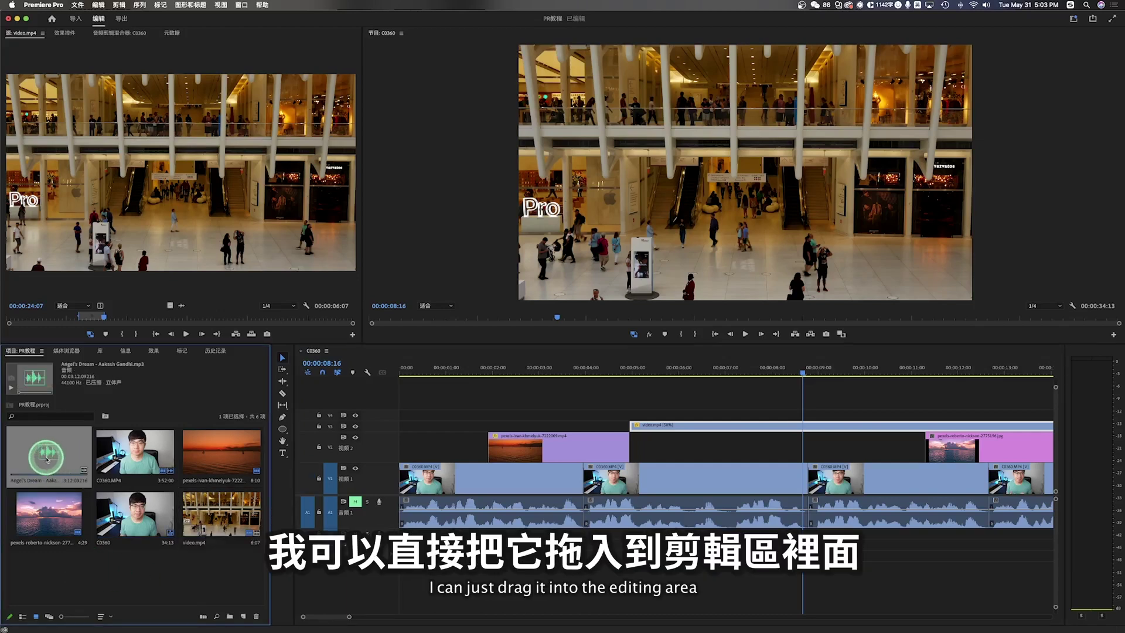
# - Place the Angel's Dream music on audio track A2, enlarge the track, and preview it
pyautogui.moveTo(47, 460); pyautogui.dragTo(390, 539)
pyautogui.moveTo(205, 493); pyautogui.dragTo(210, 531)
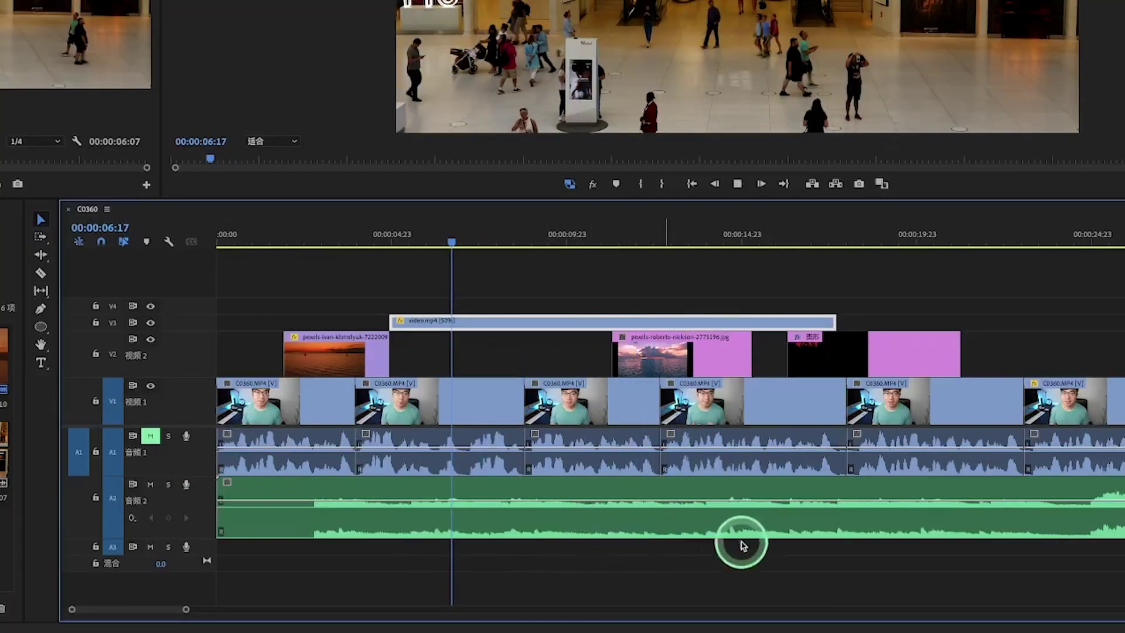
pyautogui.press('space')
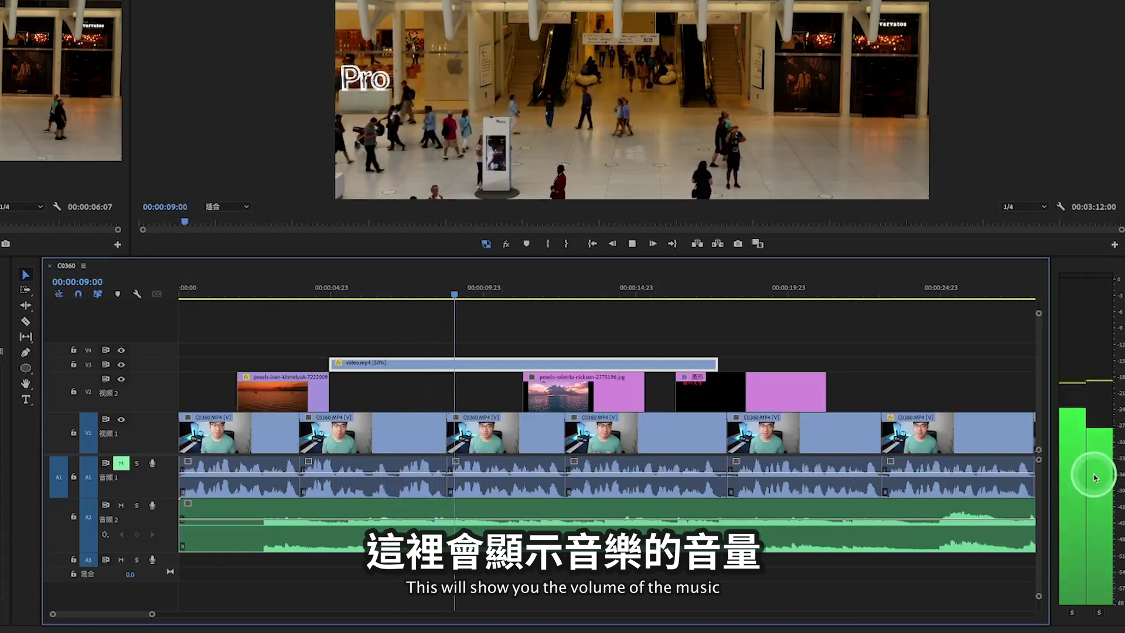
pyautogui.click(499, 516)
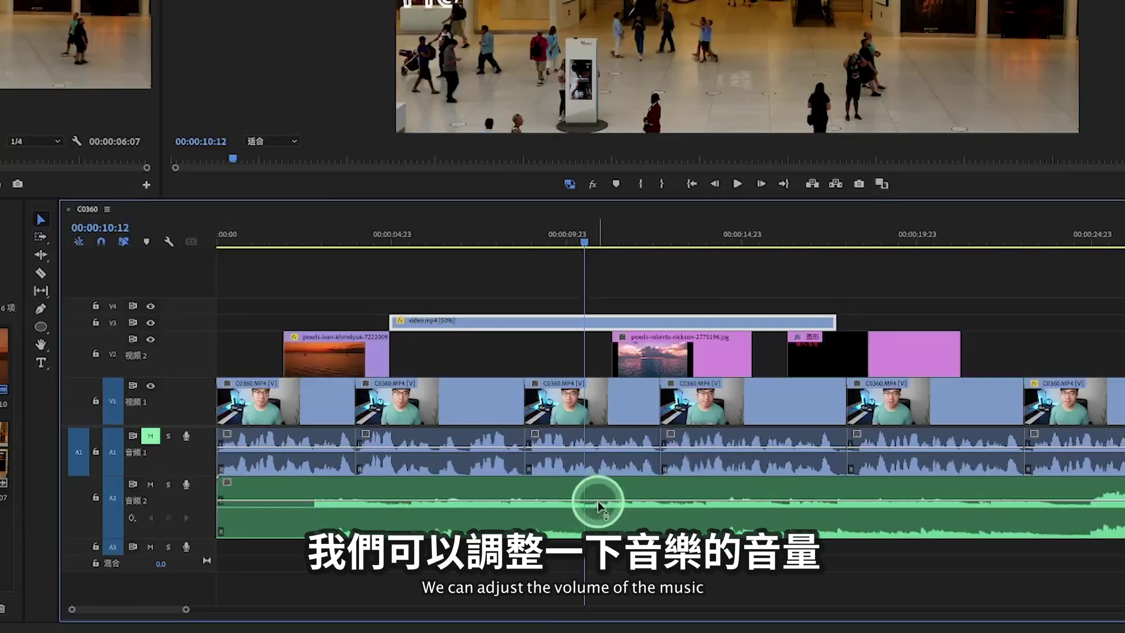
# - Adjust the music volume line, settling it at about -12 dB
pyautogui.click(394, 499)
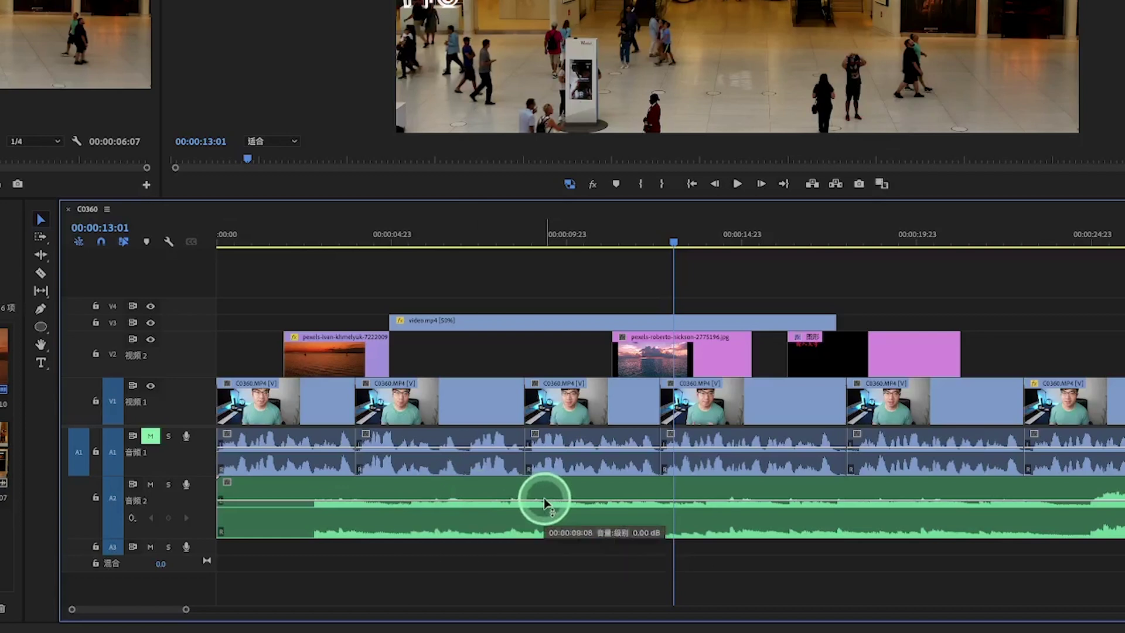
pyautogui.moveTo(544, 499); pyautogui.dragTo(545, 489)
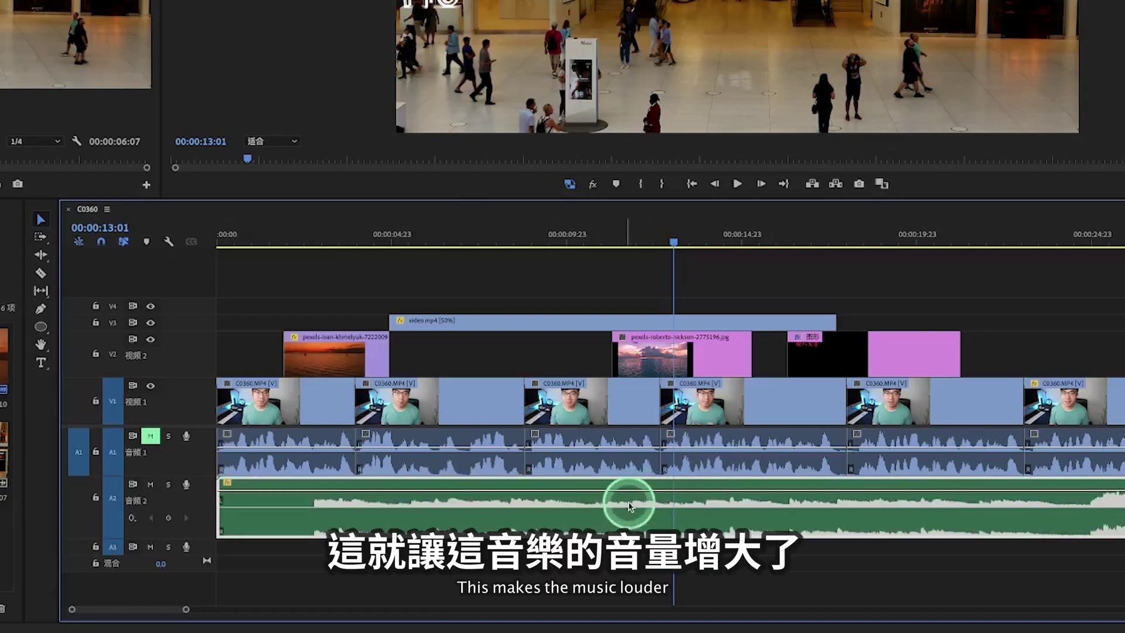
pyautogui.press('space')
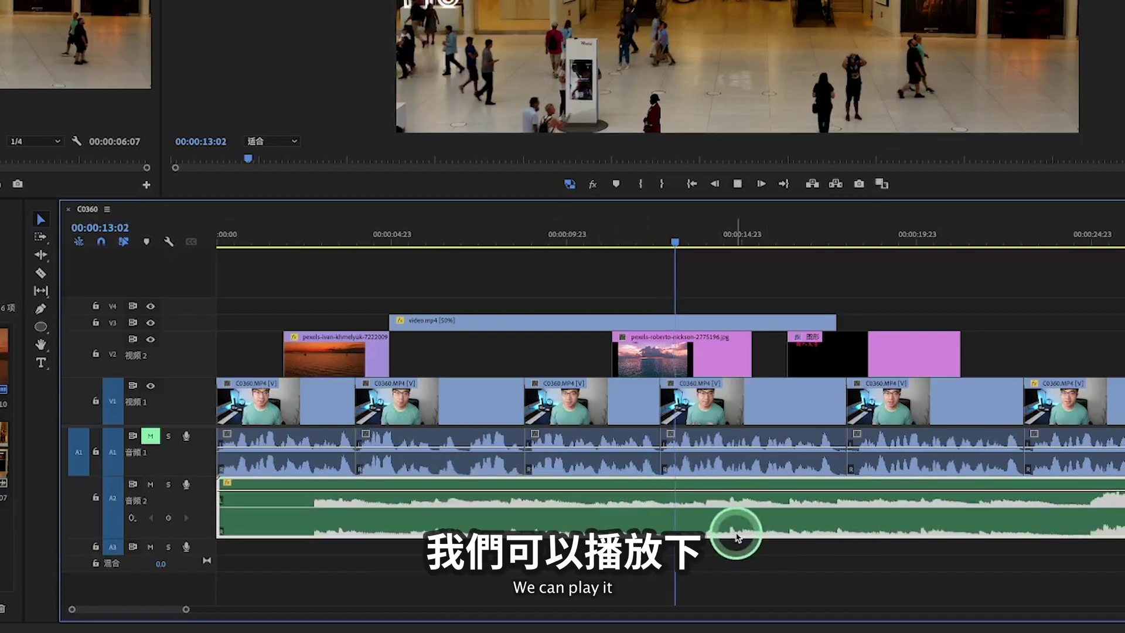
pyautogui.press('space')
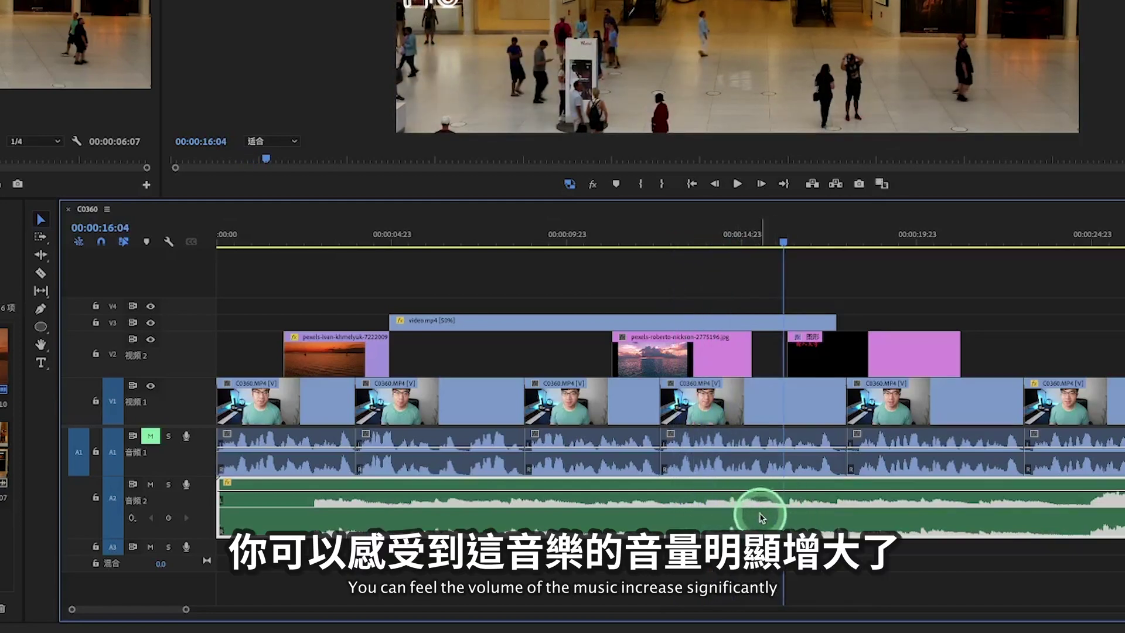
pyautogui.moveTo(762, 497); pyautogui.dragTo(762, 528)
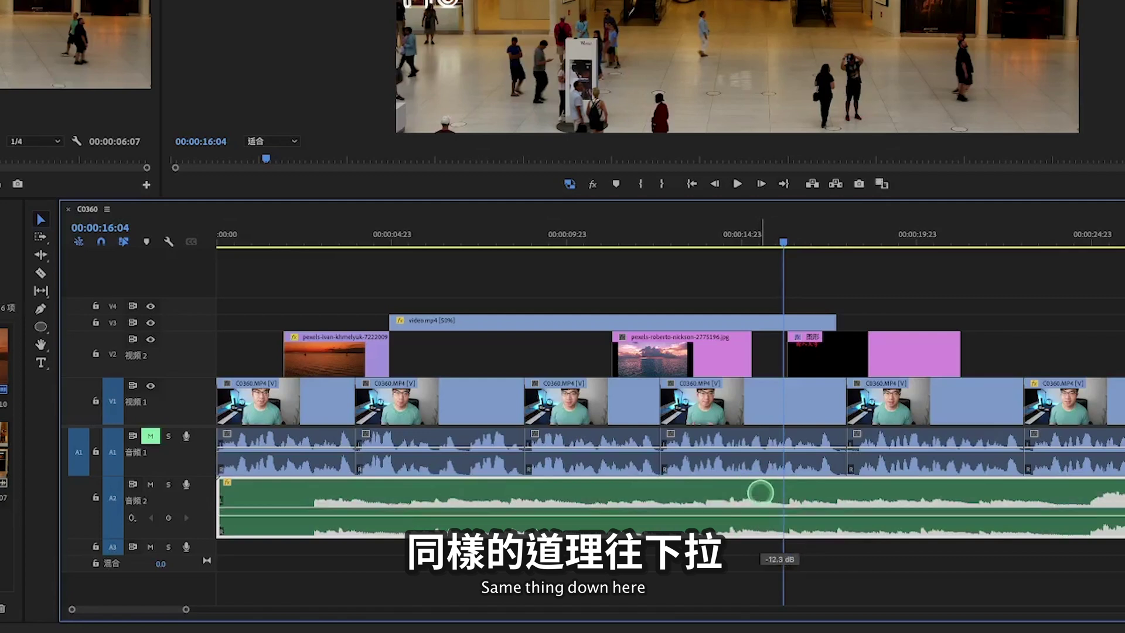
pyautogui.press('space')
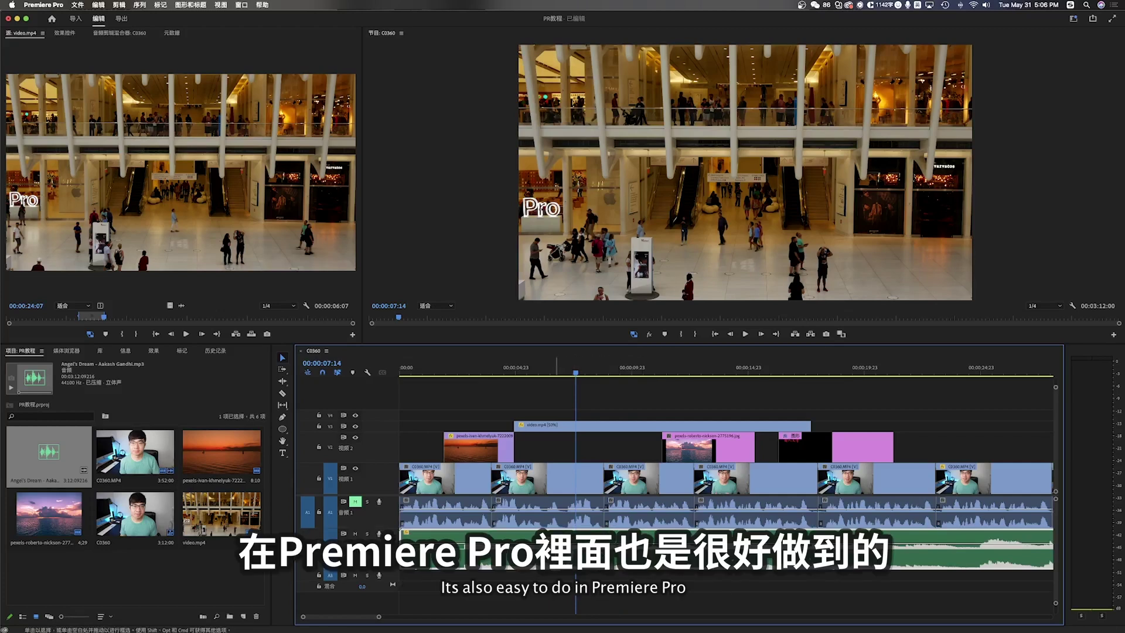
# - Add volume keyframes at the music's start and drop the first one for a fade-in
pyautogui.click(576, 545)
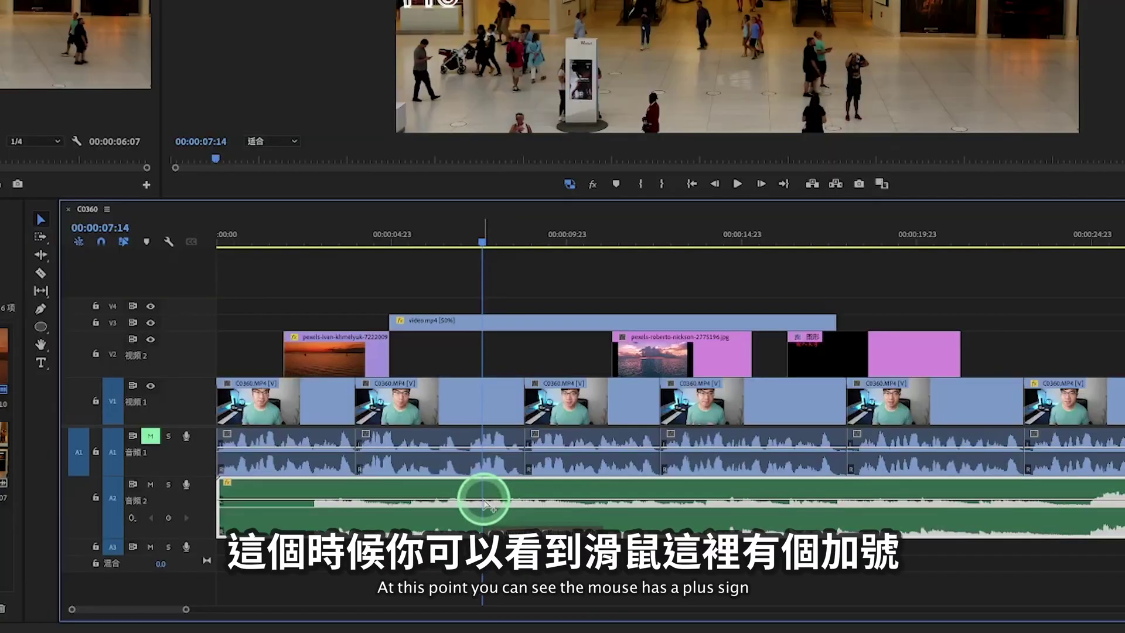
pyautogui.click(484, 502)
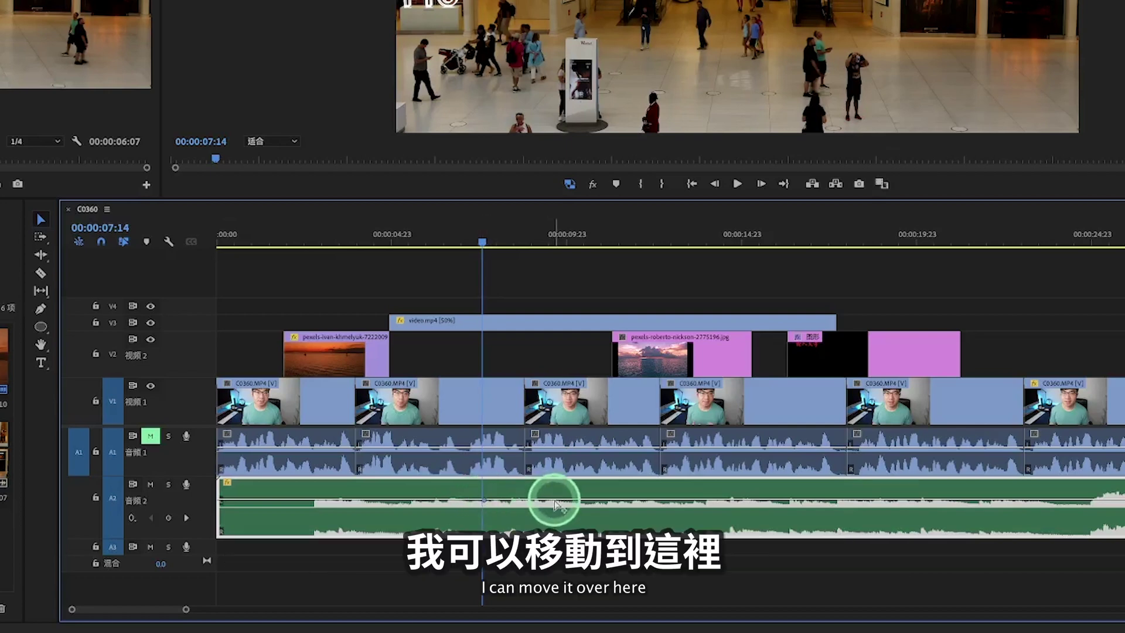
pyautogui.click(555, 501)
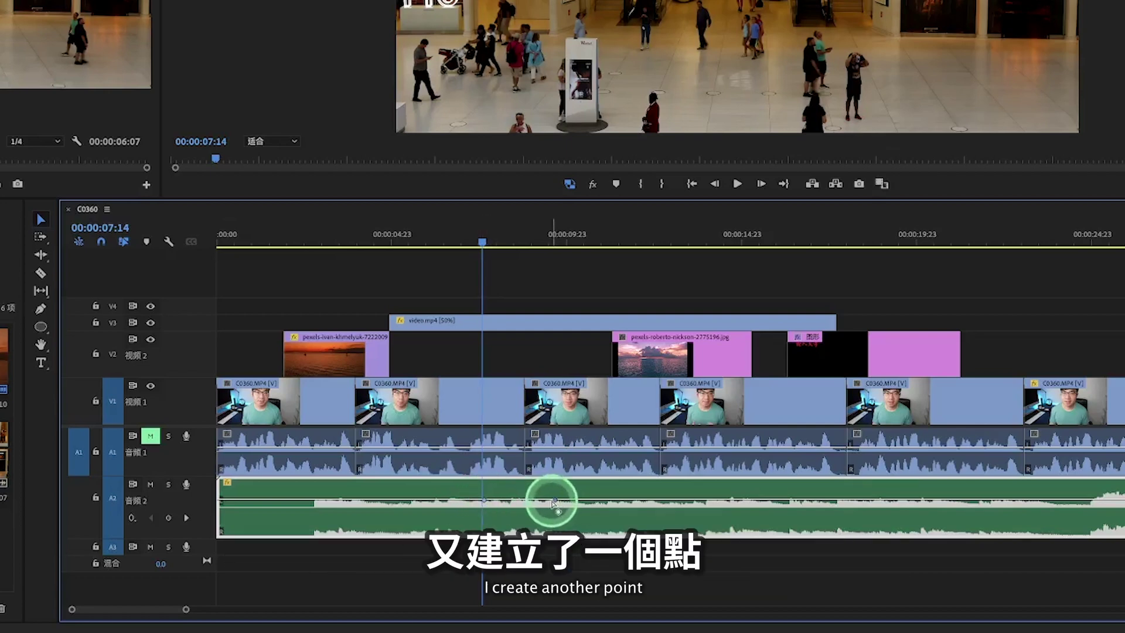
pyautogui.keyDown('ctrl'); pyautogui.click(486, 500); pyautogui.keyUp('ctrl')
pyautogui.moveTo(487, 502); pyautogui.dragTo(469, 526)
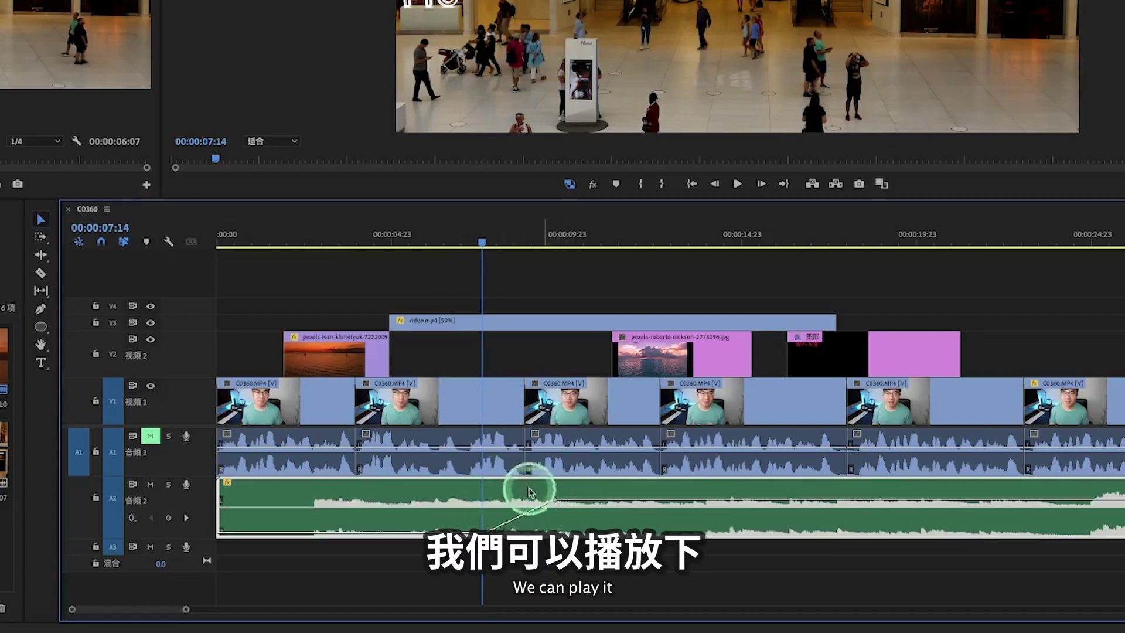
pyautogui.press('space')
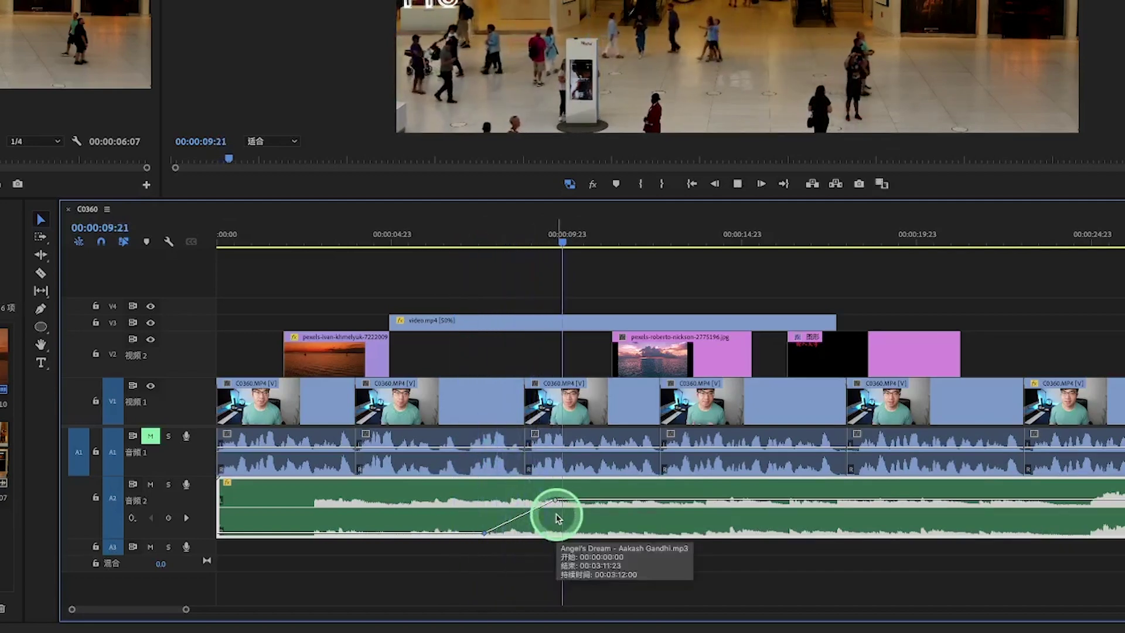
pyautogui.press('space')
# - Extend the fade-in and pull a final keyframe down so the music fades out
pyautogui.moveTo(558, 519); pyautogui.dragTo(570, 522)
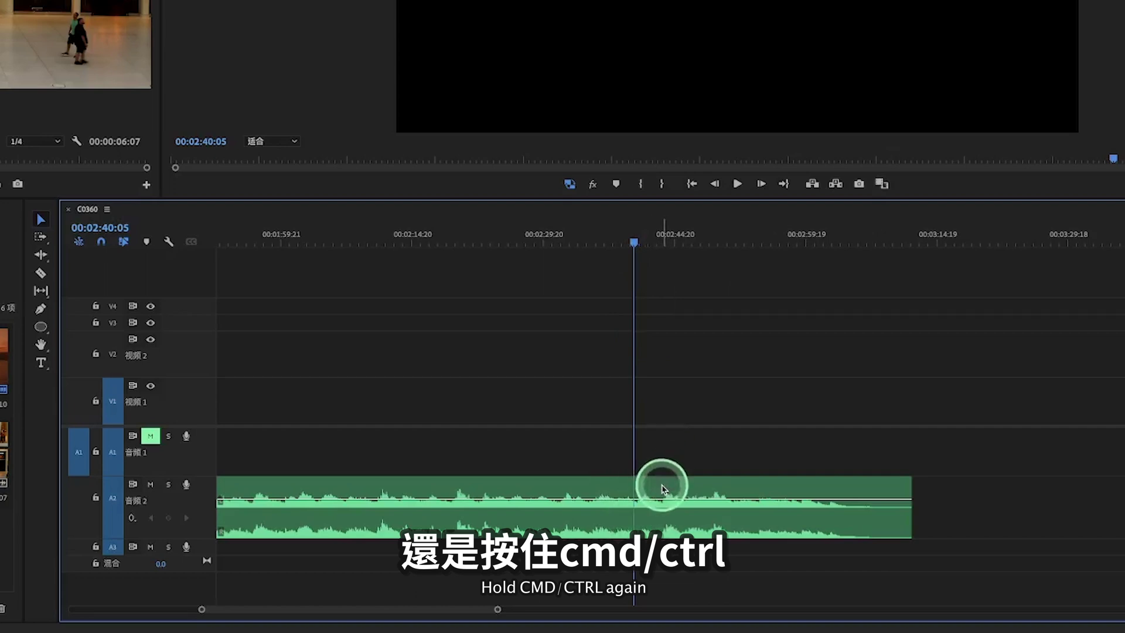
pyautogui.keyDown('ctrl'); pyautogui.click(635, 502); pyautogui.keyUp('ctrl')
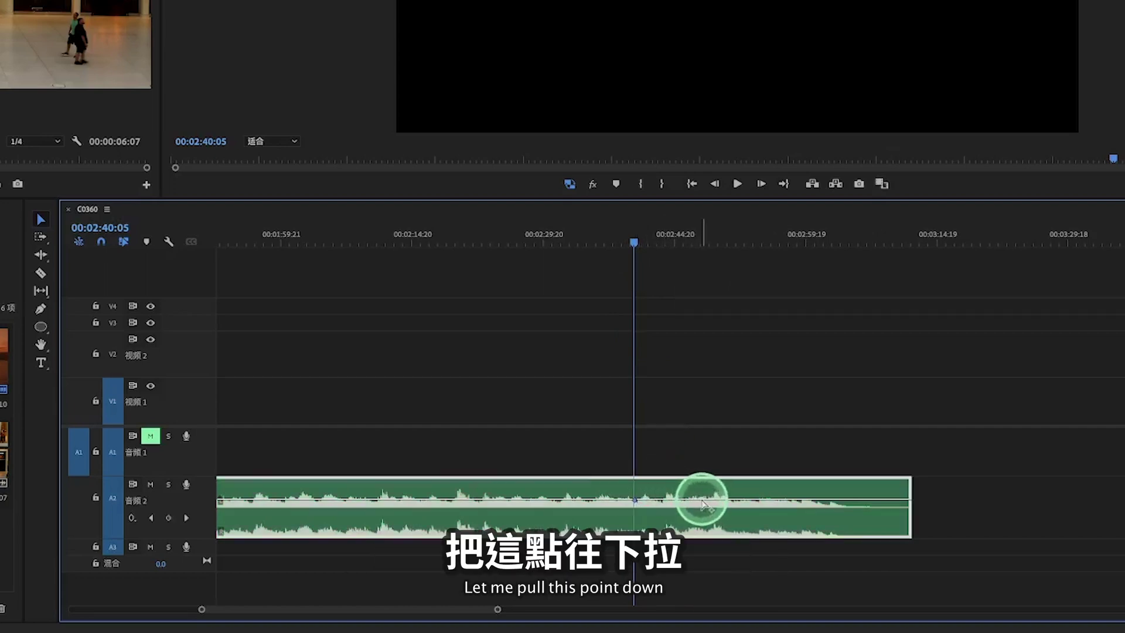
pyautogui.moveTo(703, 500); pyautogui.dragTo(708, 532)
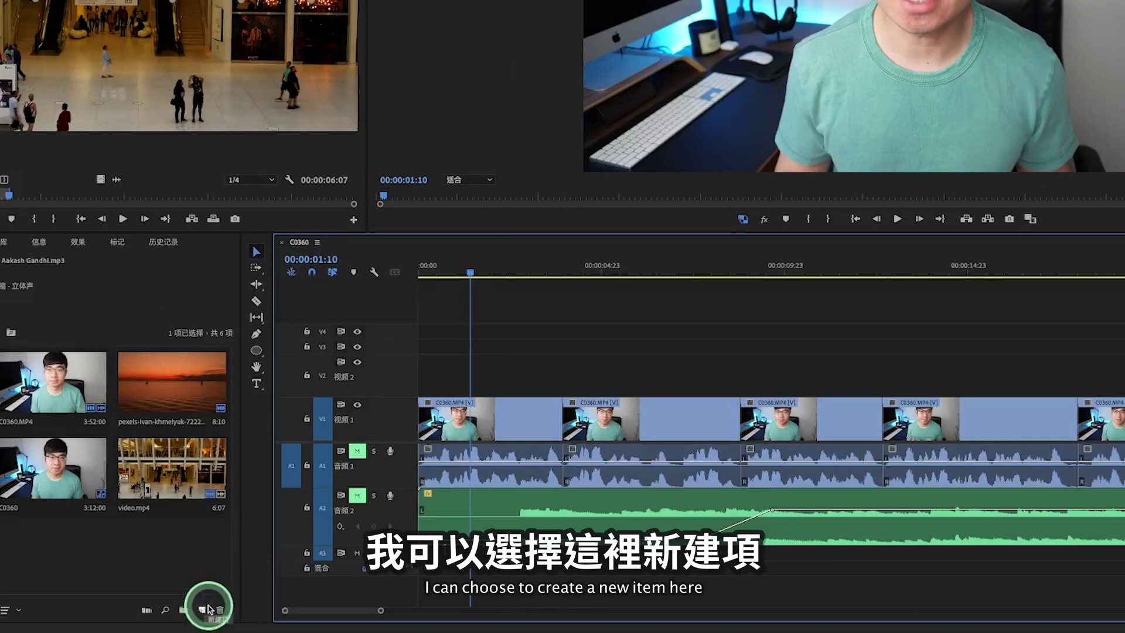
# - Create a new adjustment layer, place it on V3, and stretch it to the sequence end
pyautogui.click(203, 611)
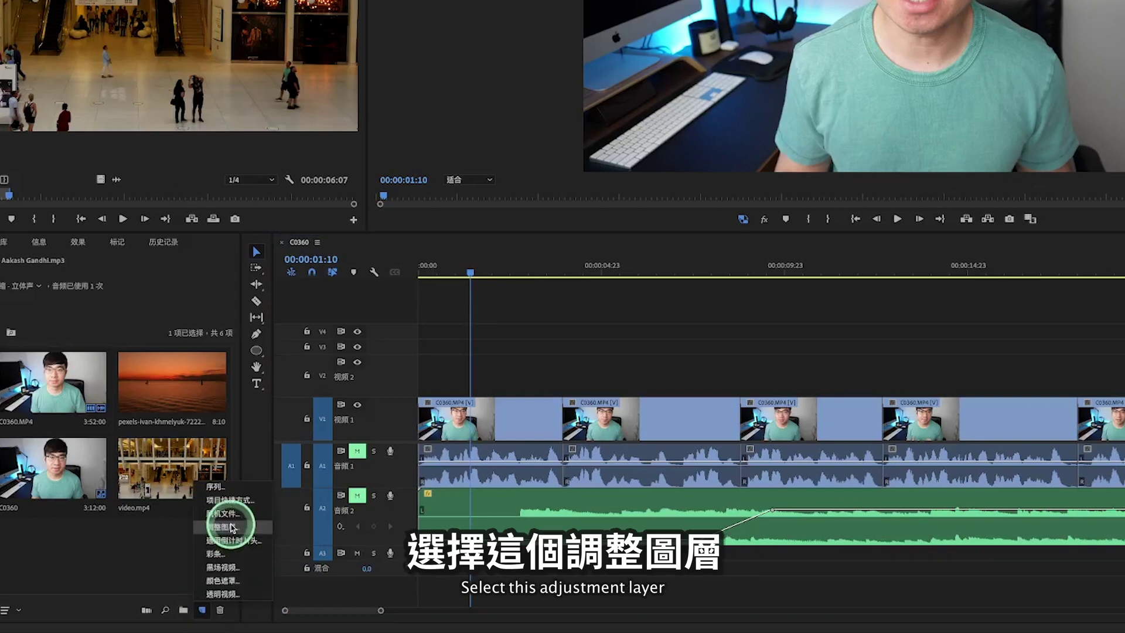
pyautogui.click(231, 527)
pyautogui.click(713, 248)
pyautogui.moveTo(50, 545); pyautogui.dragTo(428, 347)
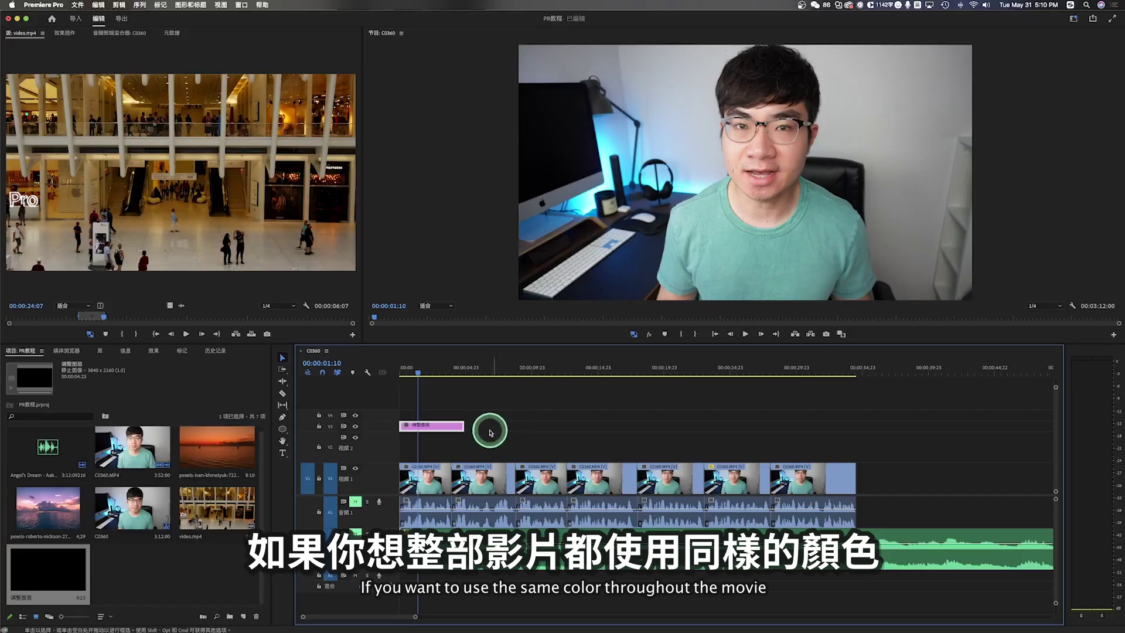
pyautogui.moveTo(463, 426); pyautogui.dragTo(855, 426)
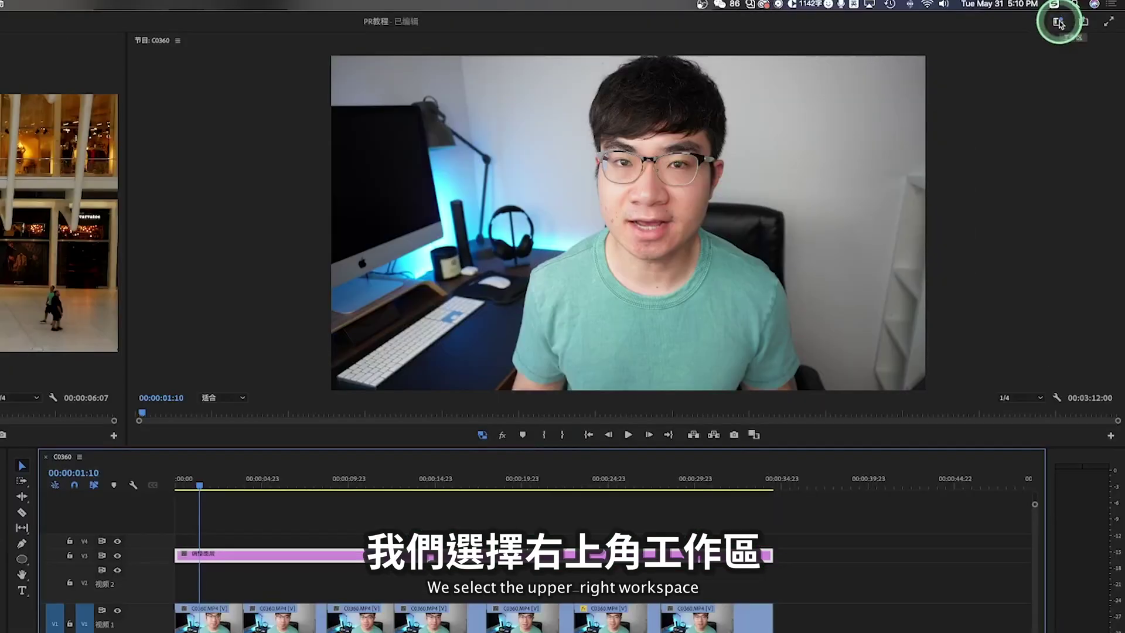
# - Switch to the Color workspace and expand Lumetri Basic Correction
pyautogui.click(1058, 23)
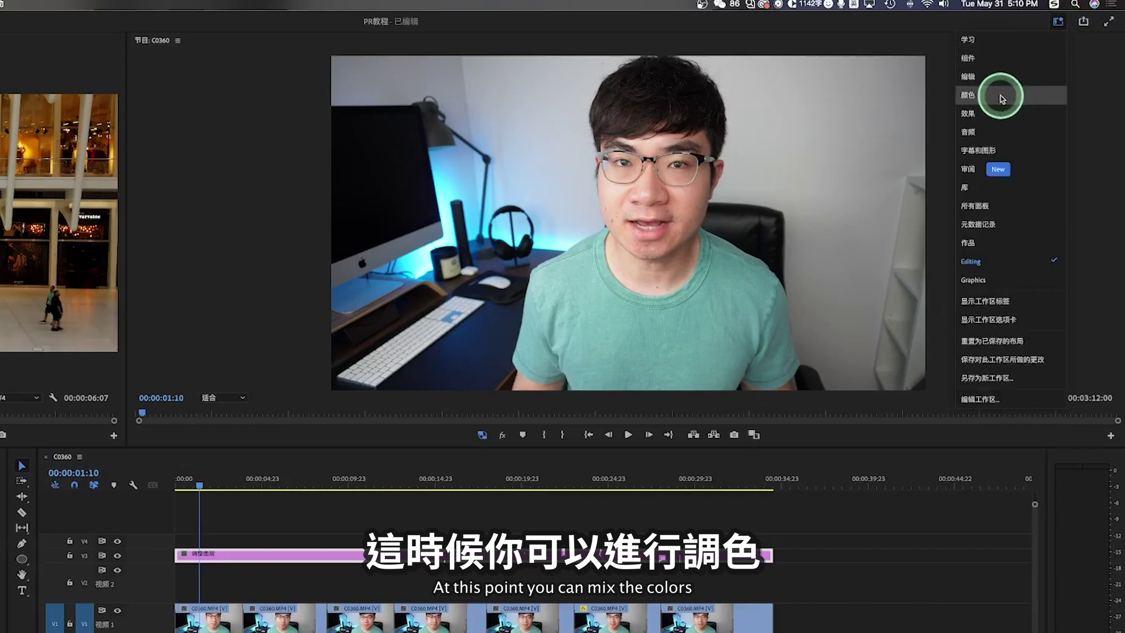
pyautogui.click(1001, 98)
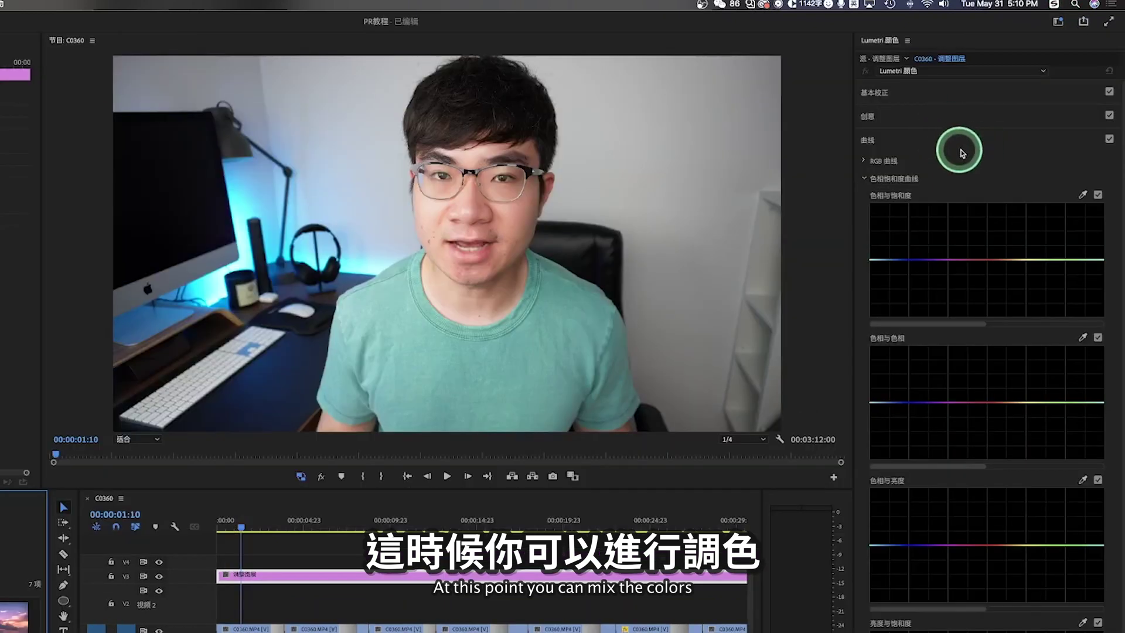
pyautogui.click(923, 97)
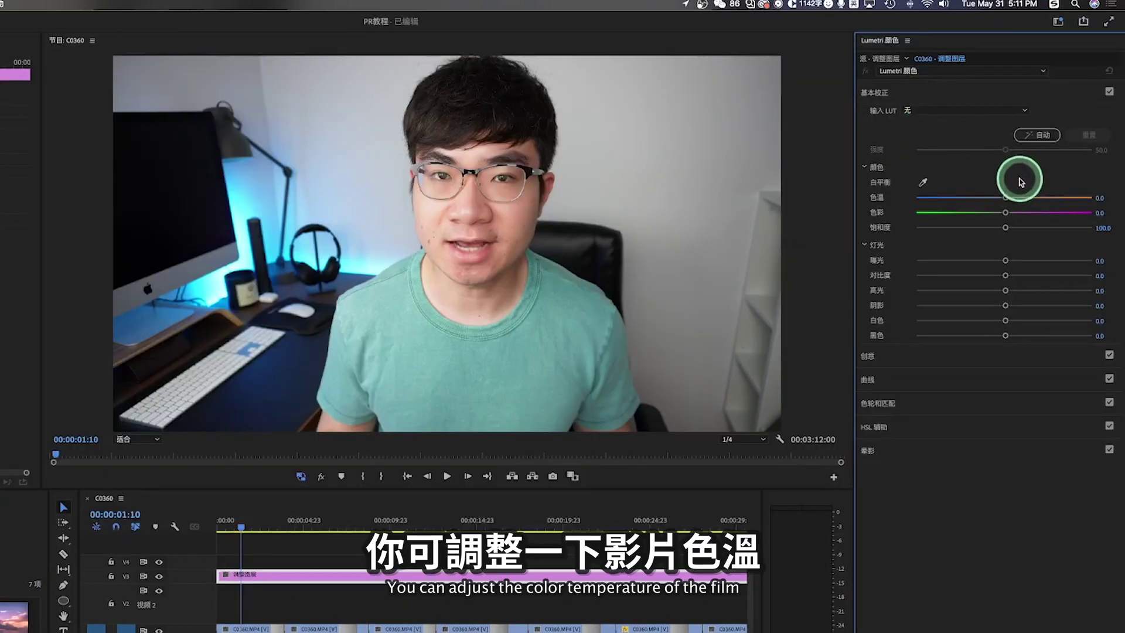
# - Grade with temperature -12.1, tint 0.0, saturation 95.1, exposure 0.4 and highlights 8.9
pyautogui.moveTo(1000, 198)
pyautogui.mouseDown()
pyautogui.moveTo(987, 199)
pyautogui.moveTo(1032, 199)
pyautogui.moveTo(1003, 216)
pyautogui.mouseUp()
pyautogui.doubleClick(1003, 215)
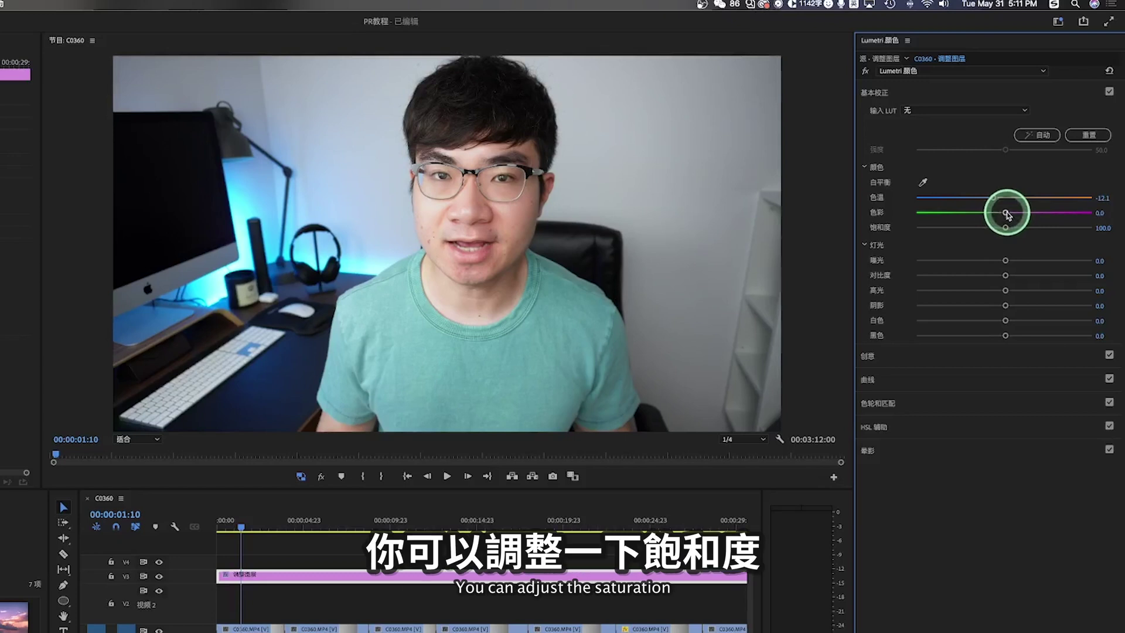
pyautogui.moveTo(1006, 228); pyautogui.dragTo(1000, 227)
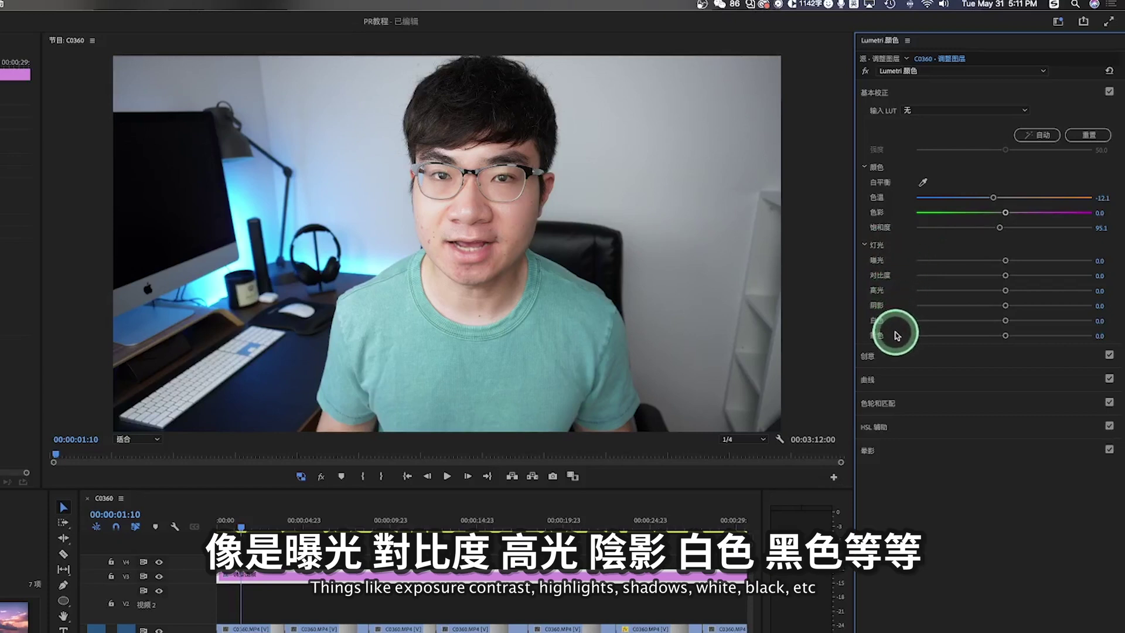
pyautogui.moveTo(1006, 261); pyautogui.dragTo(1009, 290)
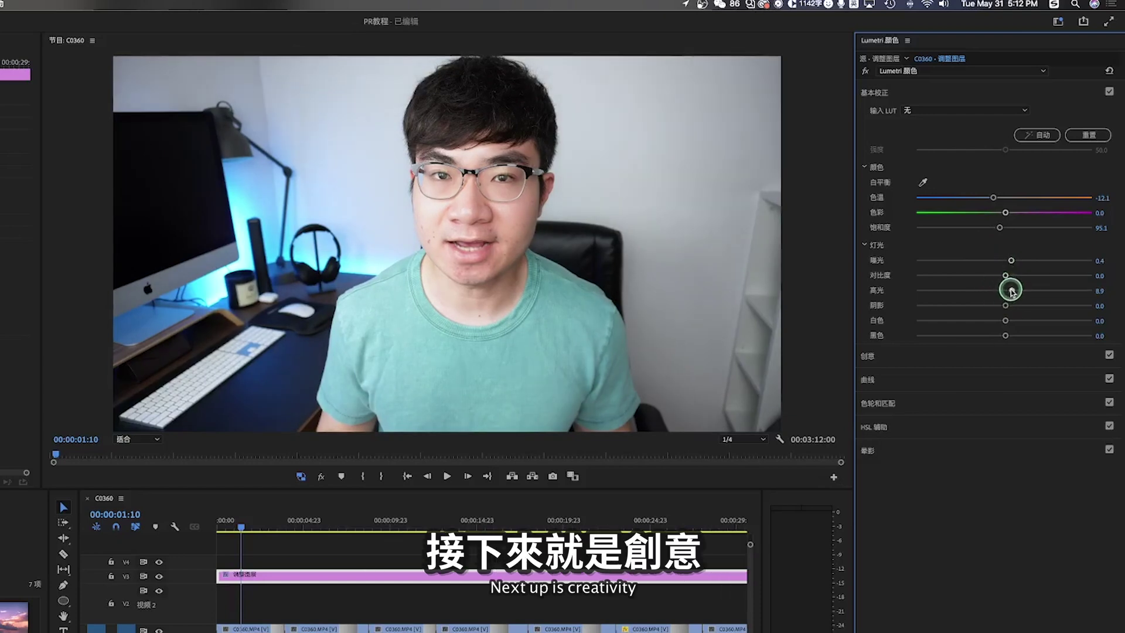
# - Apply the Fuji F125 Kodak 2393 Creative look, then set Look back to None
pyautogui.click(976, 357)
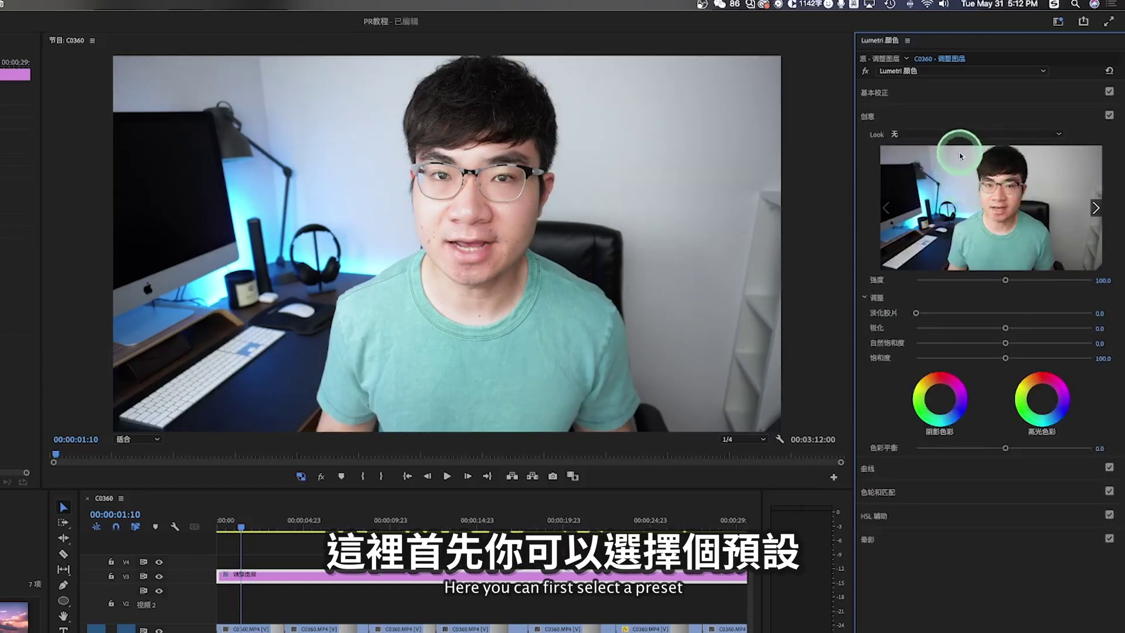
pyautogui.click(972, 135)
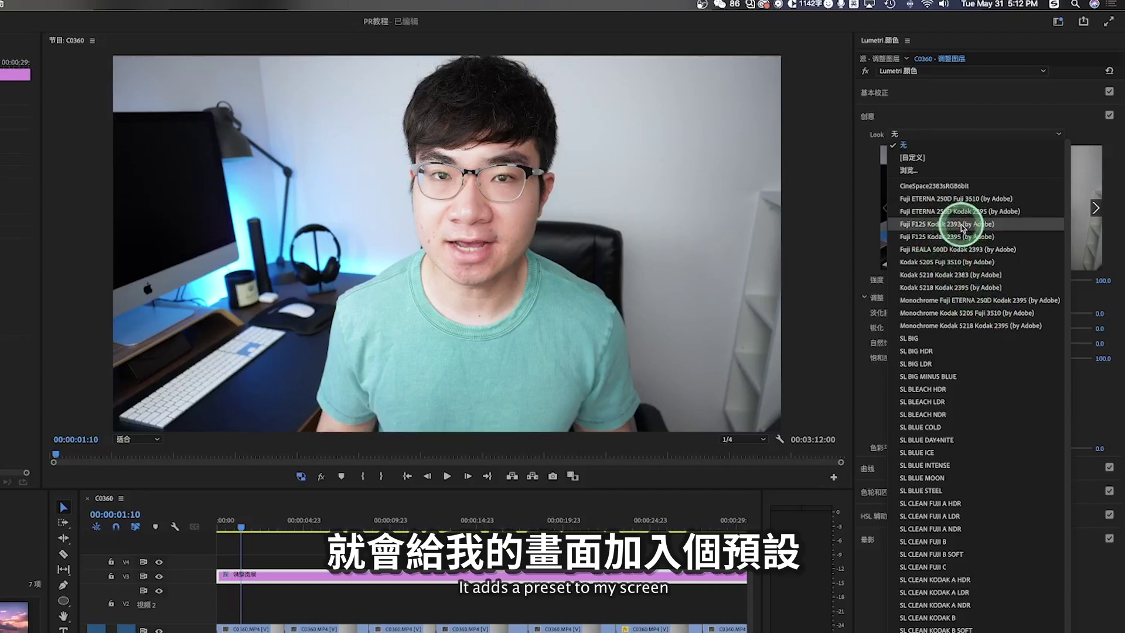
pyautogui.click(962, 225)
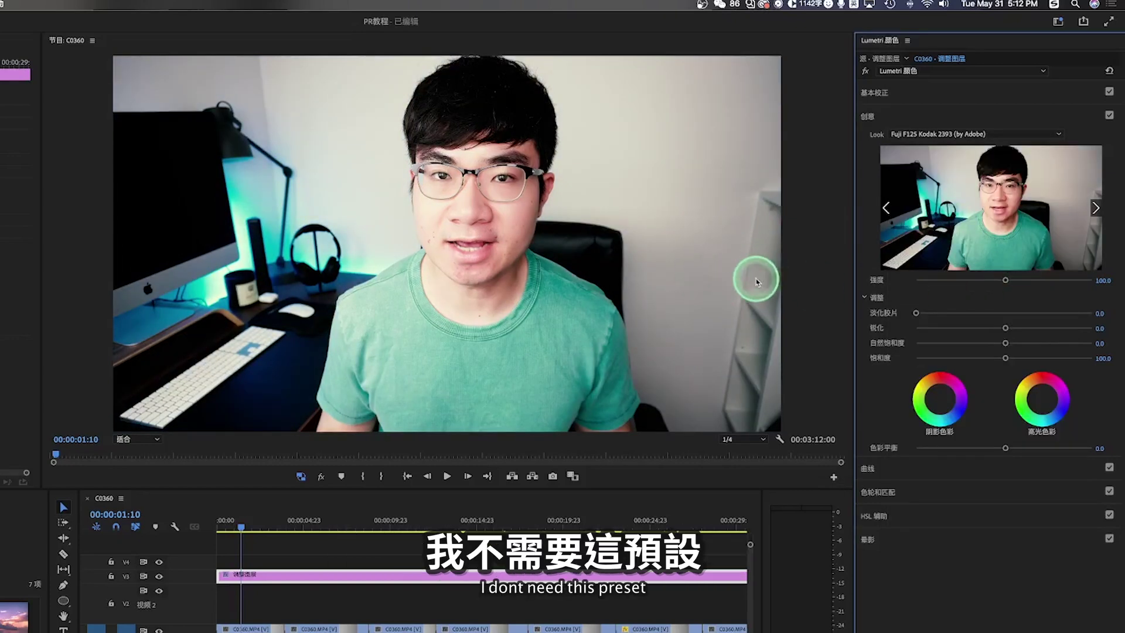
pyautogui.click(991, 134)
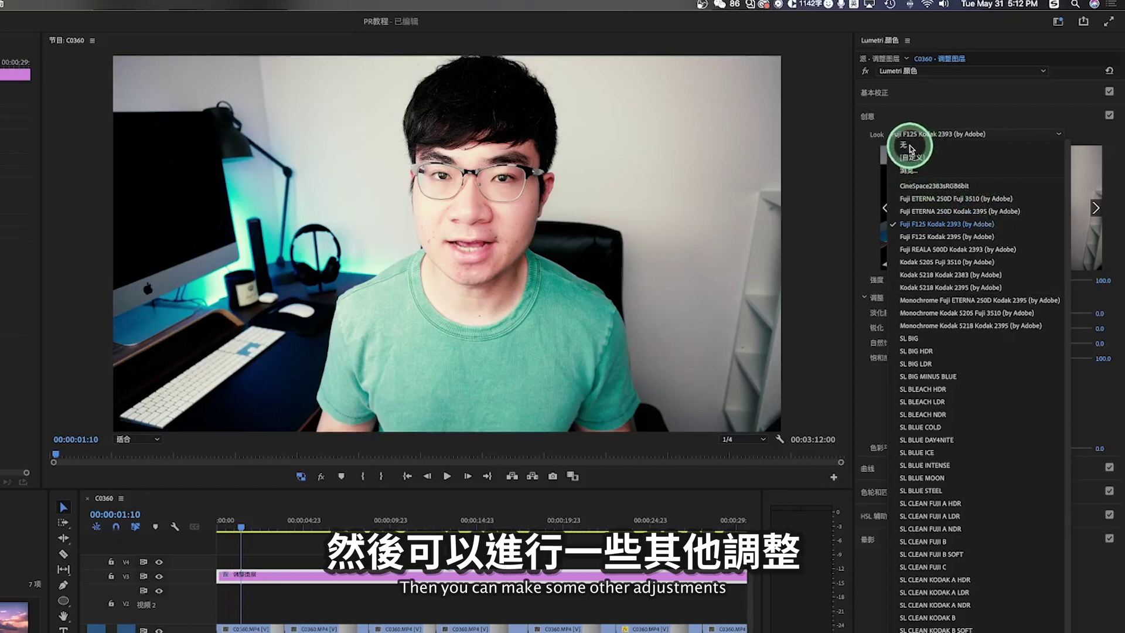
pyautogui.click(905, 146)
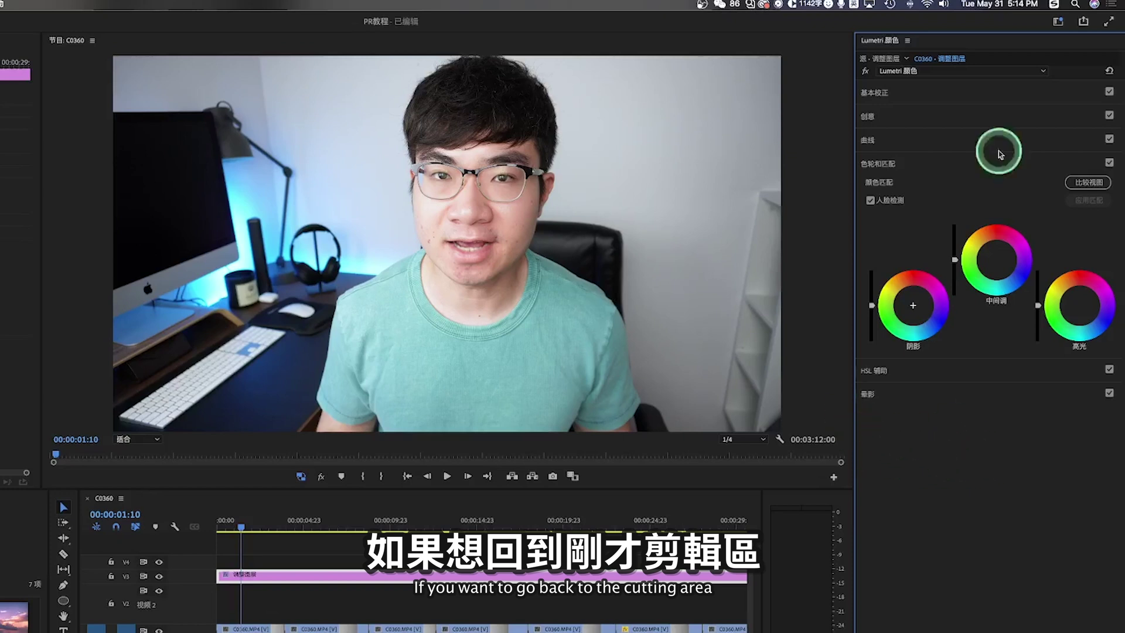
# - Return to the Editing workspace and open the File menu
pyautogui.click(1058, 22)
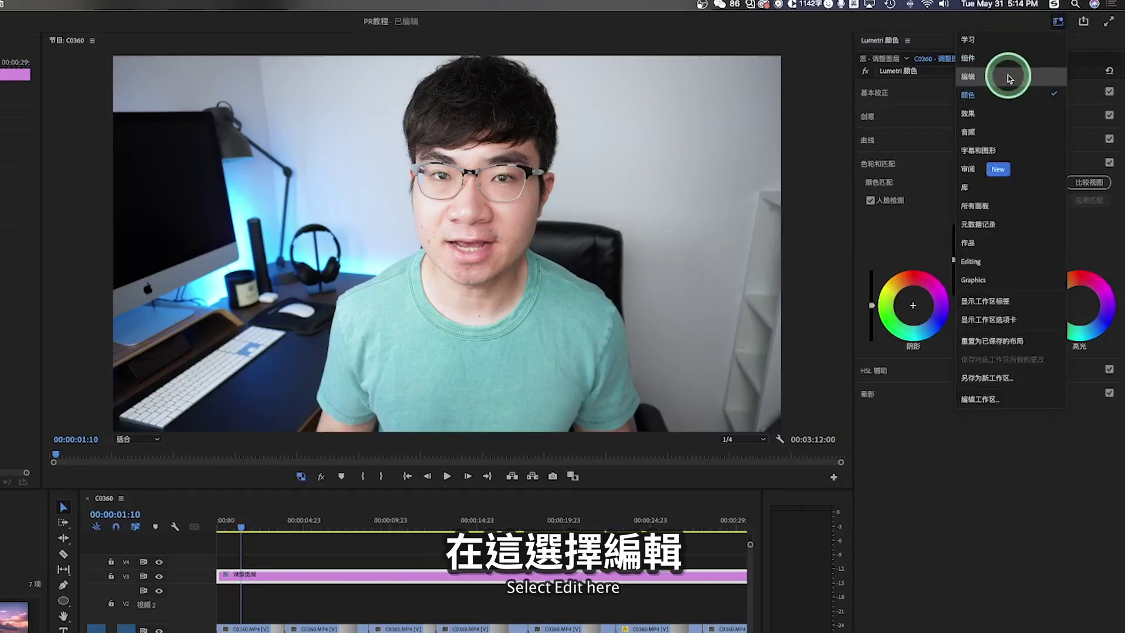
pyautogui.click(1009, 78)
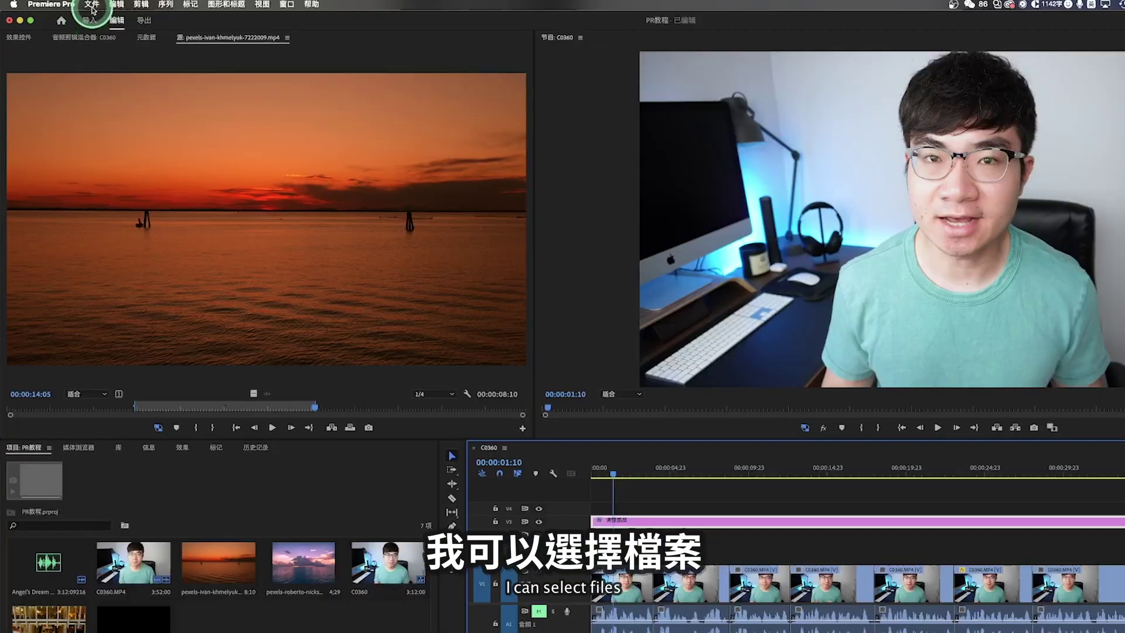
pyautogui.click(92, 10)
# - Choose Export > Media to open the Export page for the C0360 sequence
pyautogui.moveTo(170, 293)
pyautogui.click(222, 295)
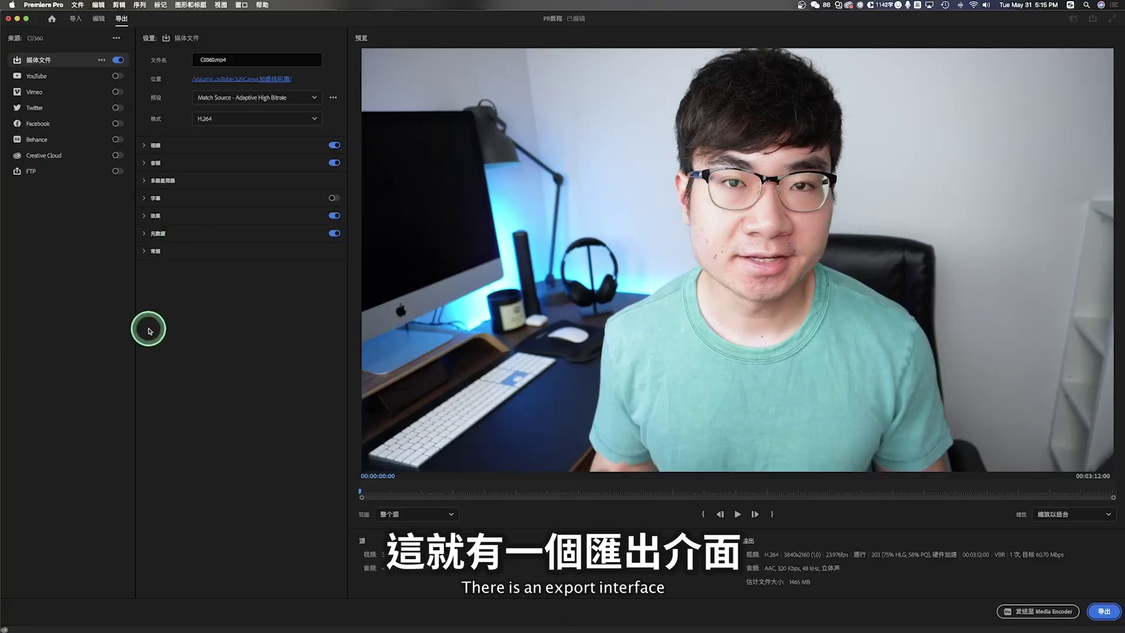